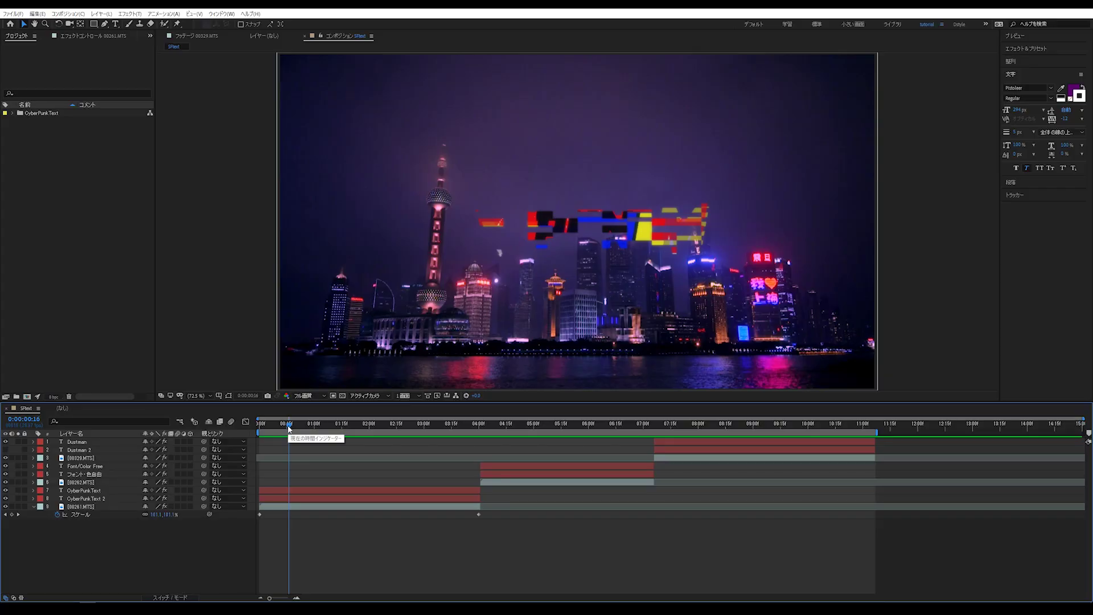
Review the finished CYBER PUNK glitch animation, then start a new HDTV 1080 29.97 composition.
drag(280, 424, 259, 424)
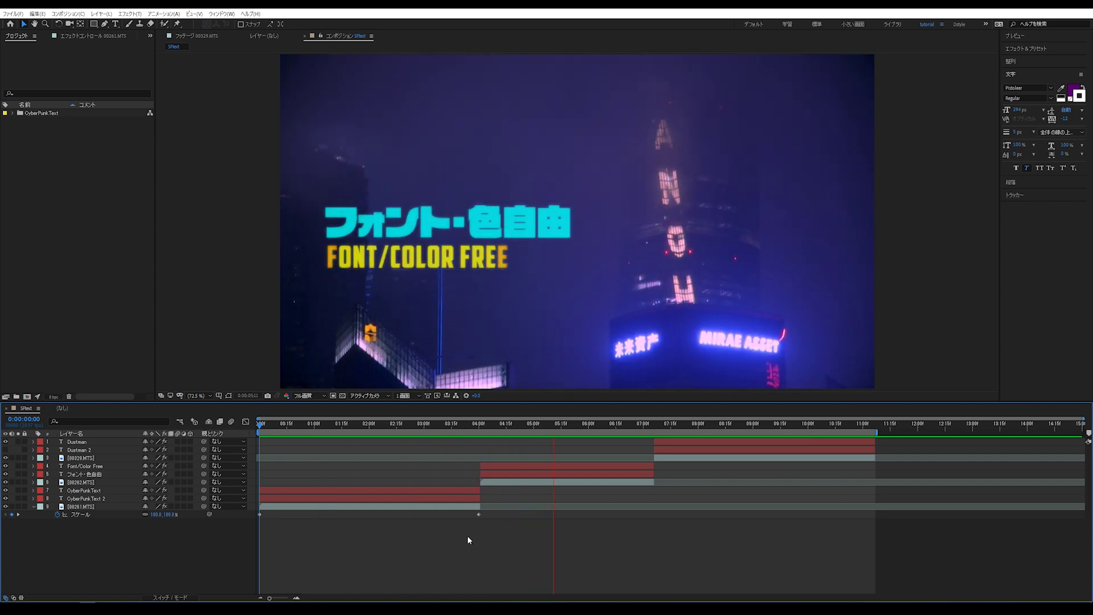
mouse_move(565, 424)
mouse_down()
mouse_move(309, 450)
mouse_move(535, 462)
mouse_up()
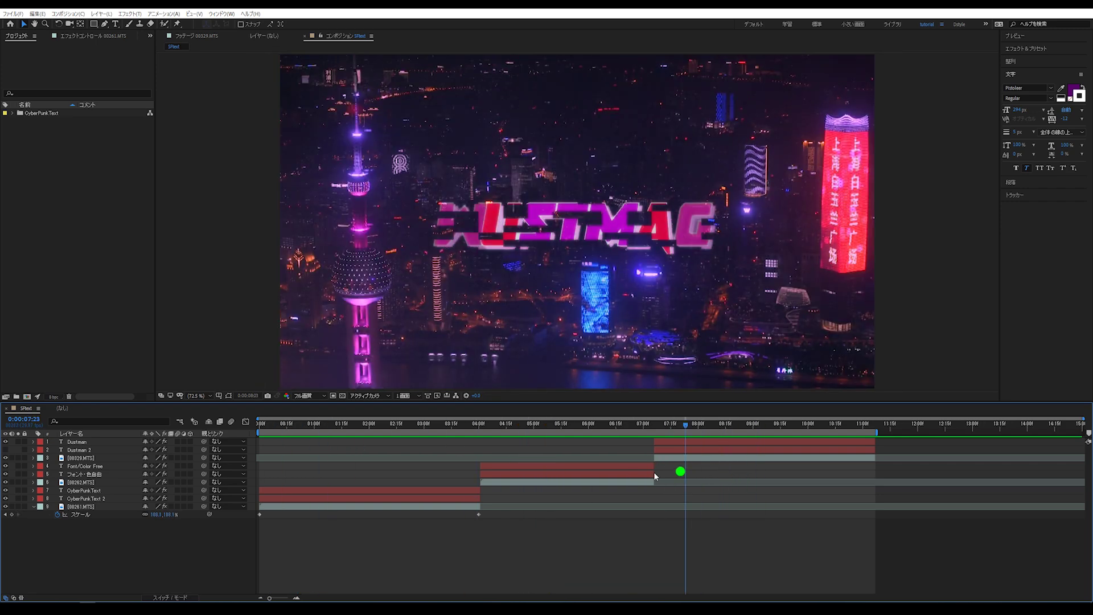
drag(535, 462, 342, 482)
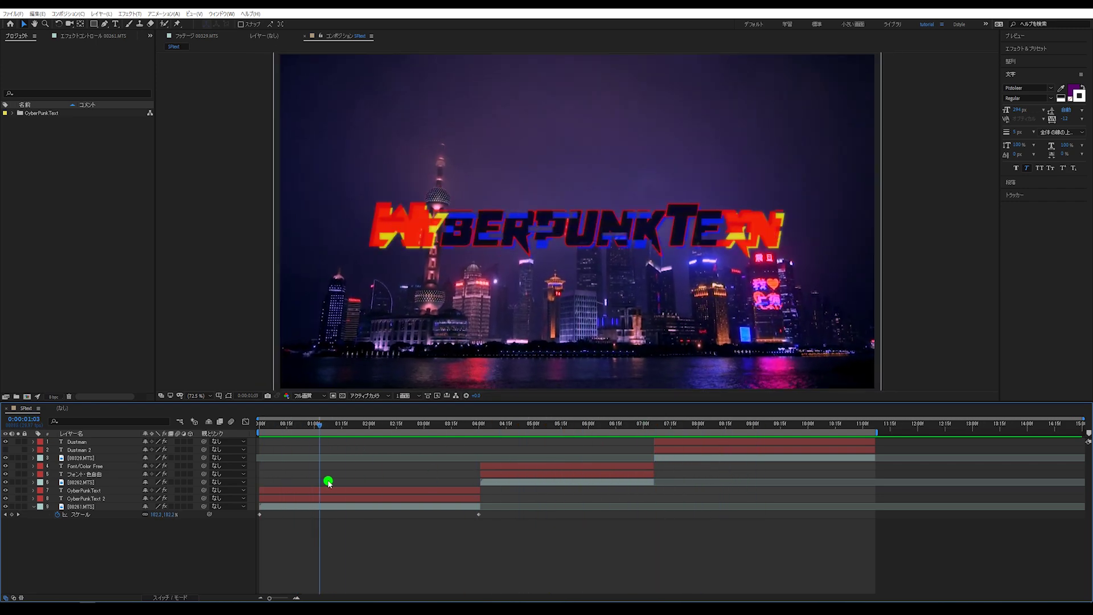
click(334, 497)
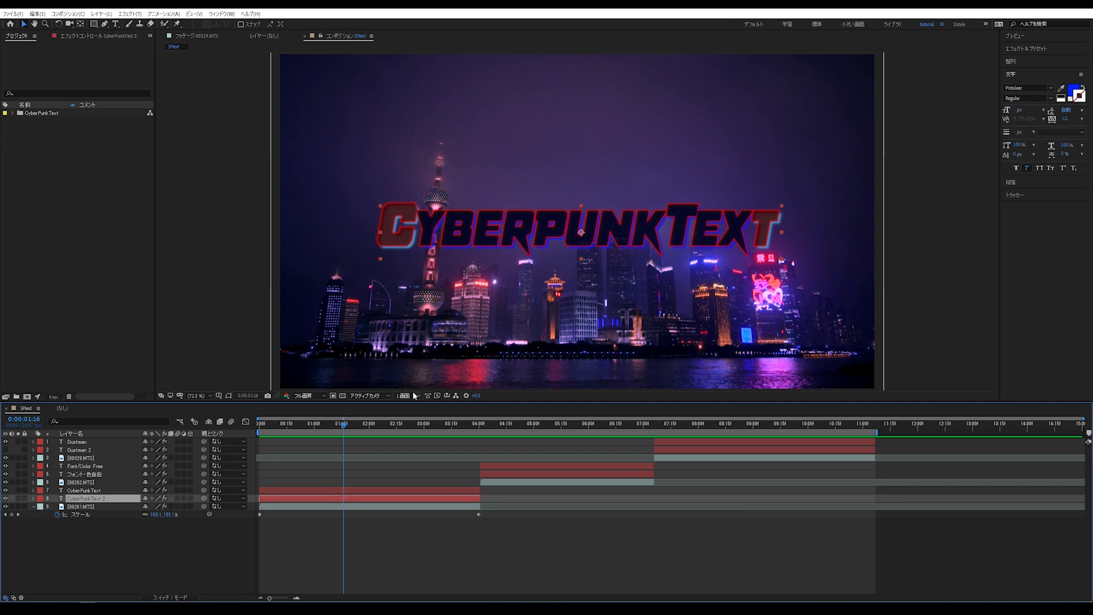
mouse_move(312, 431)
mouse_down()
mouse_move(561, 455)
mouse_move(294, 493)
mouse_up()
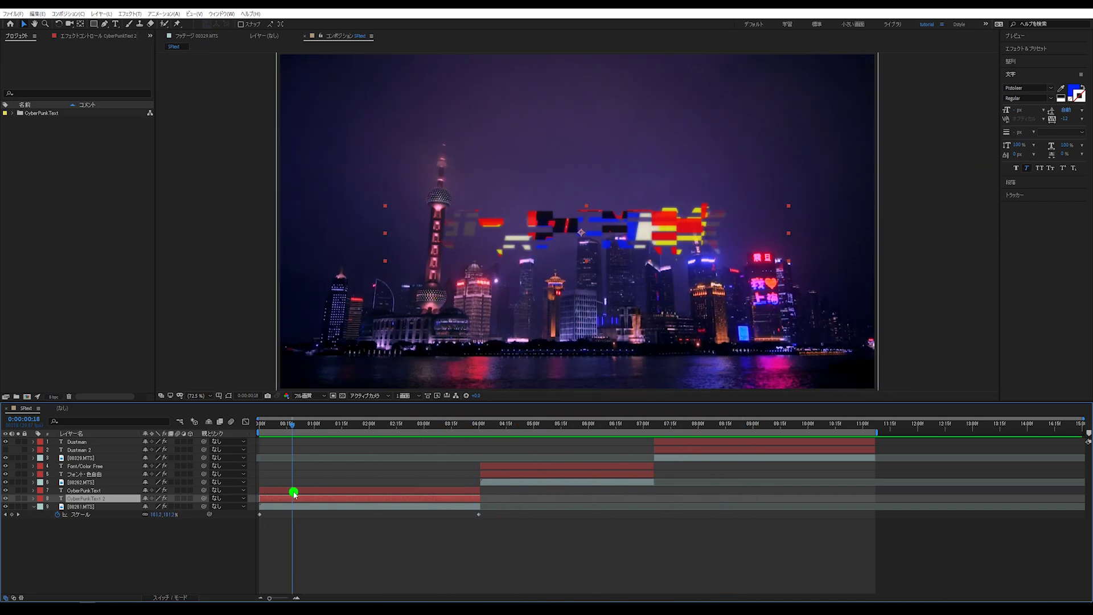
drag(293, 493, 241, 500)
key(space)
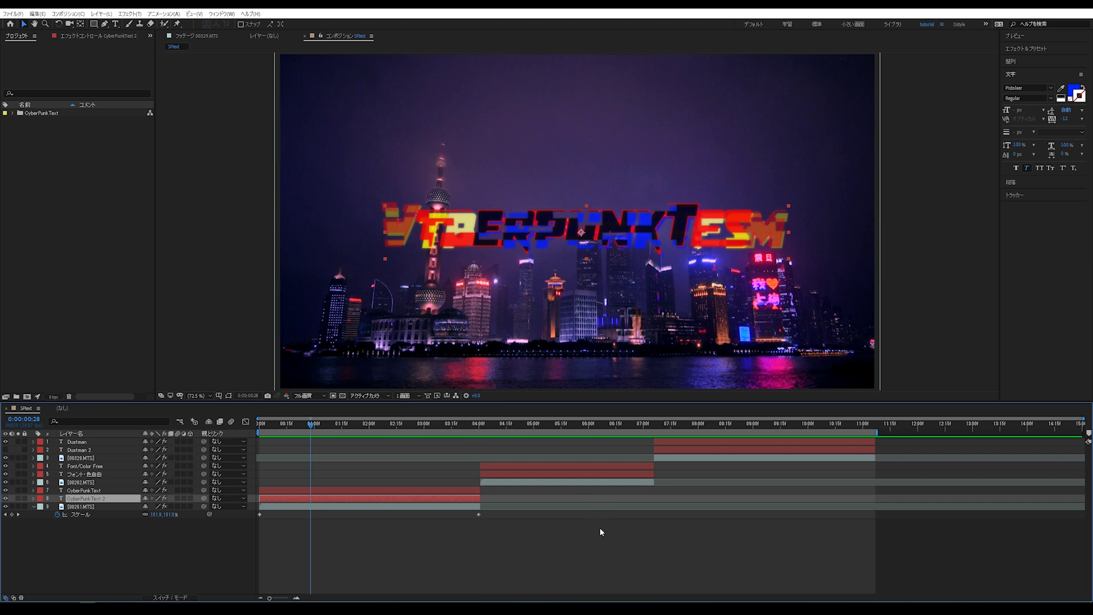
key(ctrl+n)
drag(561, 241, 525, 179)
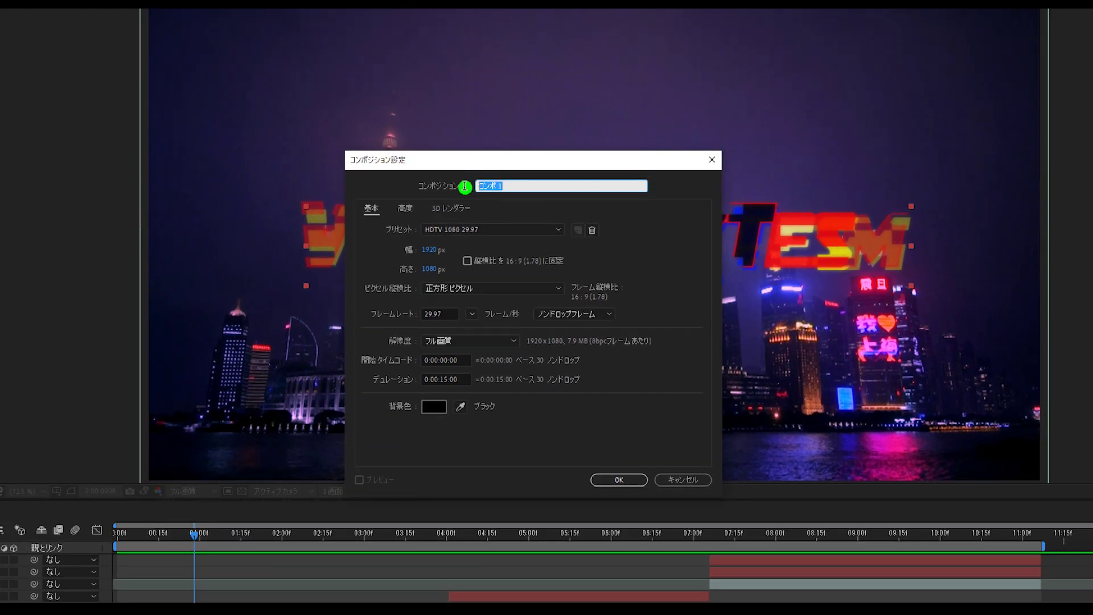
Name the 1920×1080, 15-second HDTV 1080 29.97 composition CyberPunkText and create it.
text(c)
click(619, 480)
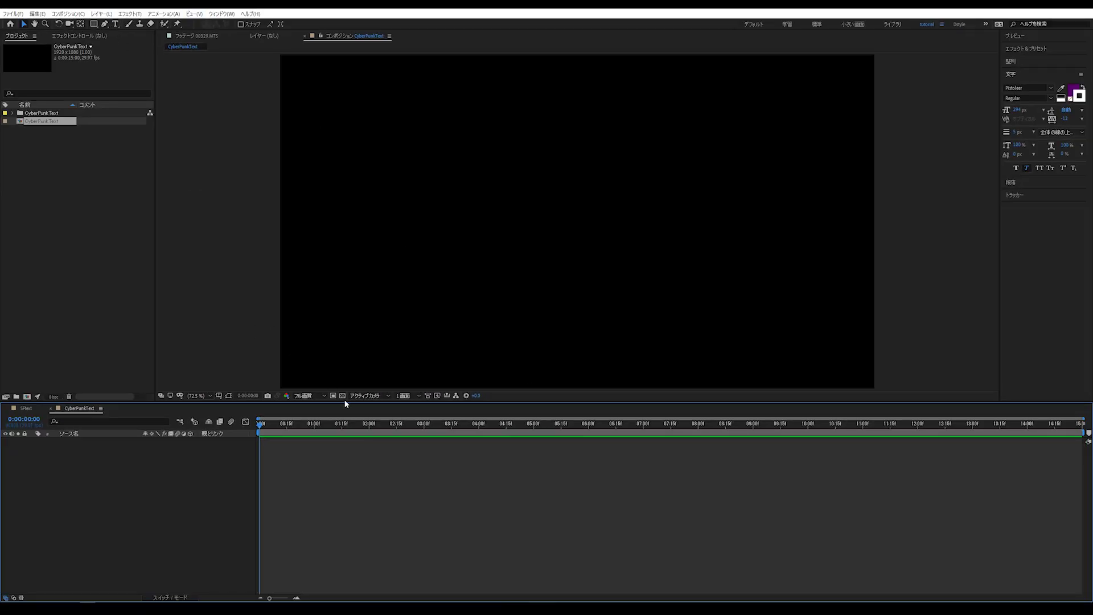
Type a new 'Cyber Punk' text layer in the composition.
click(114, 24)
click(488, 220)
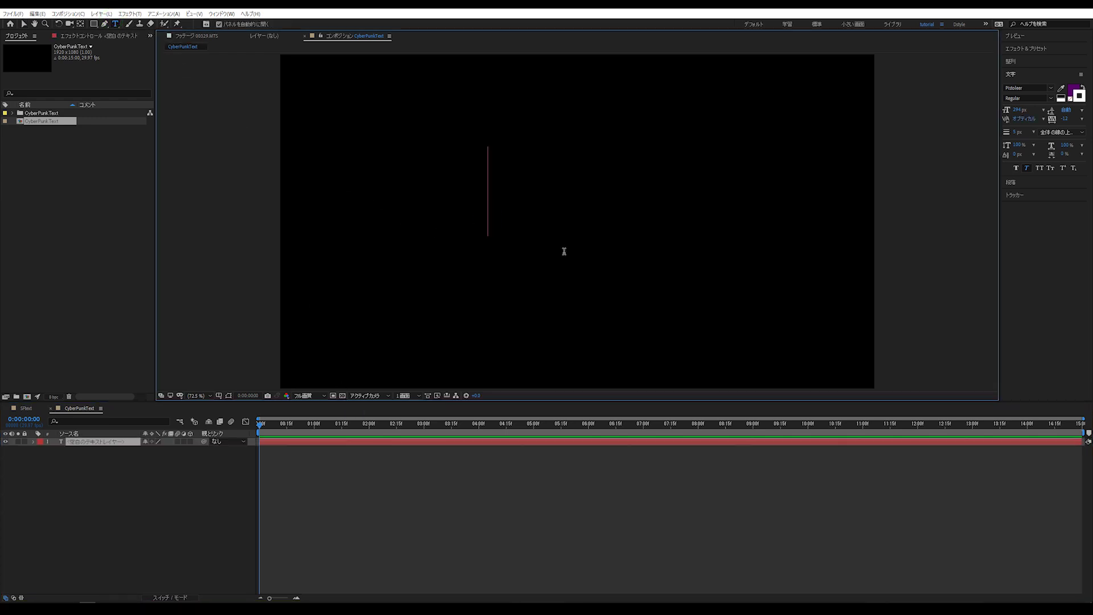
text(Cye)
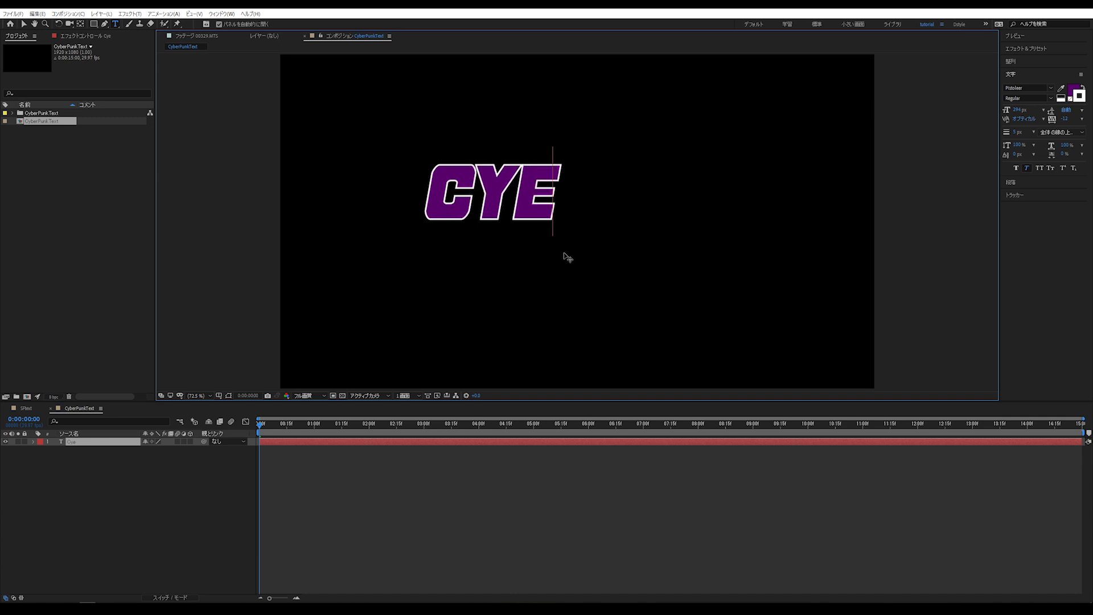
key(BackSpace)
text(b)
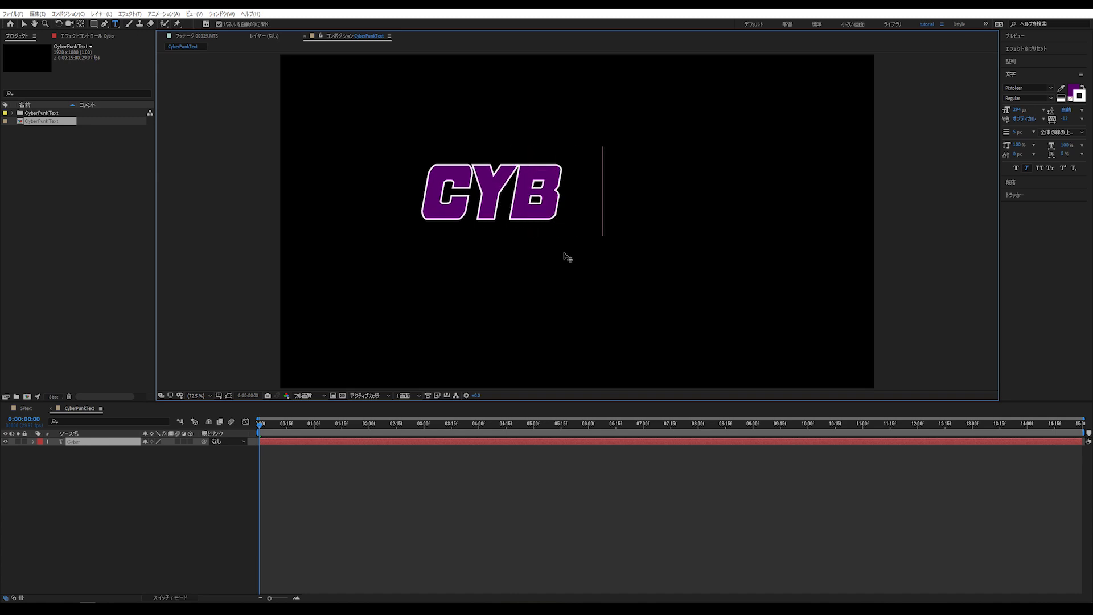
text(er Pun)
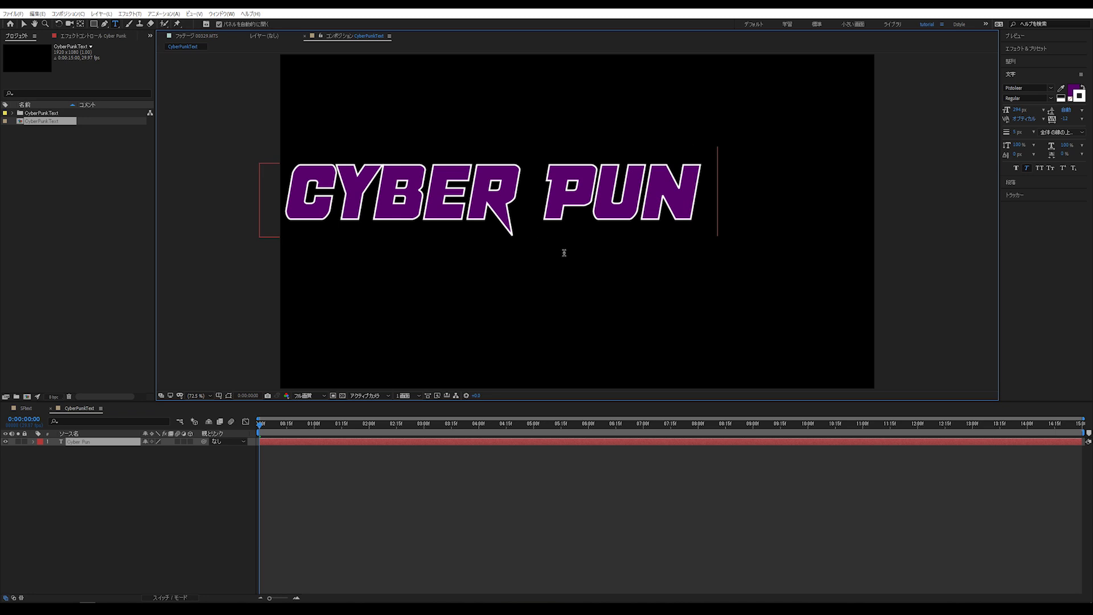
text(k)
Centre the title's anchor point and layer in the frame and shrink its font to 191 px.
click(24, 24)
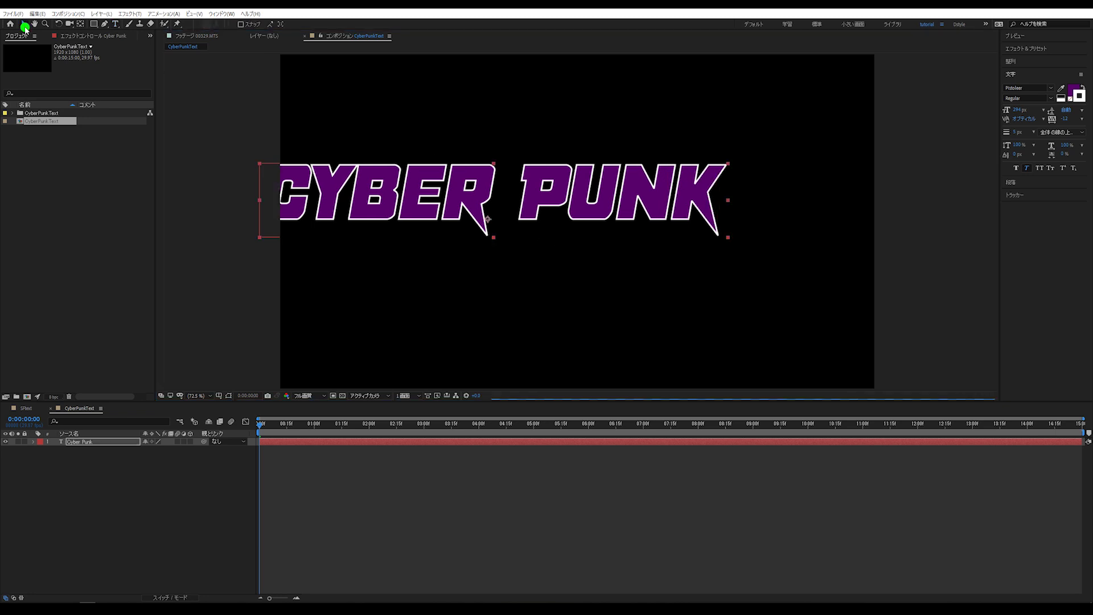
click(550, 216)
key(ctrl+alt+Home)
key(ctrl+Home)
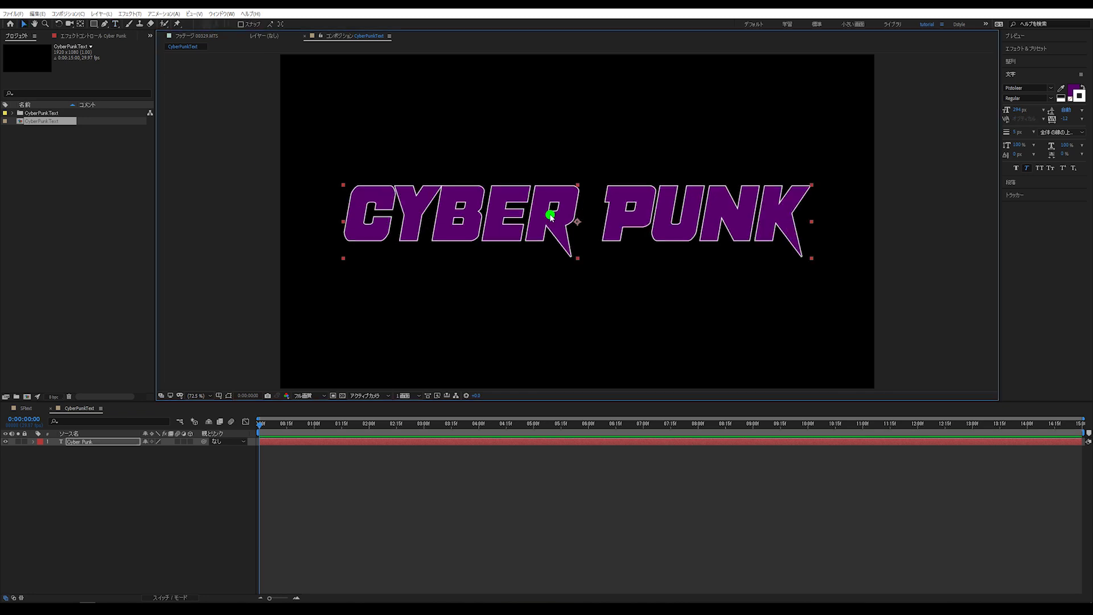
drag(1018, 110, 1075, 88)
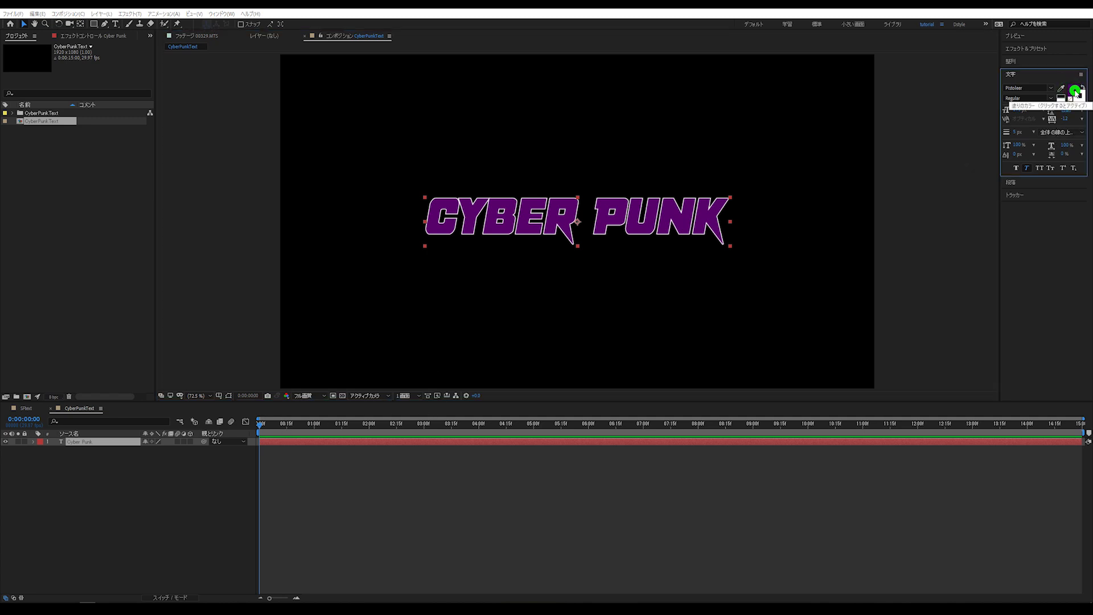
Set the title fill to near-black 020202 and the outline to pure red FF0000.
click(1074, 91)
click(494, 477)
drag(493, 477, 393, 511)
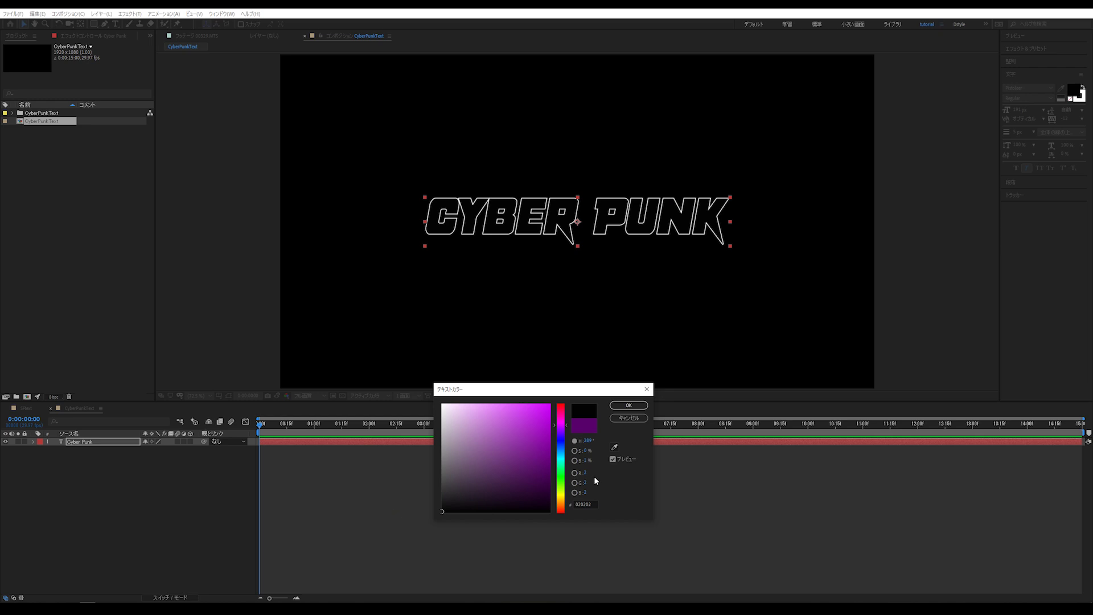
click(629, 405)
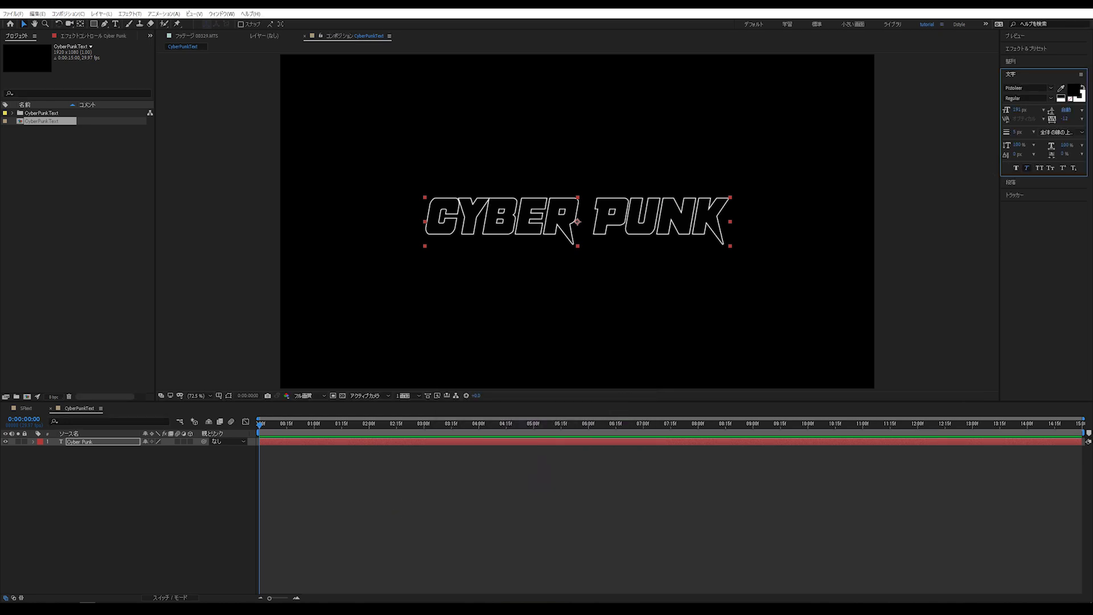
click(1080, 96)
drag(534, 462, 549, 403)
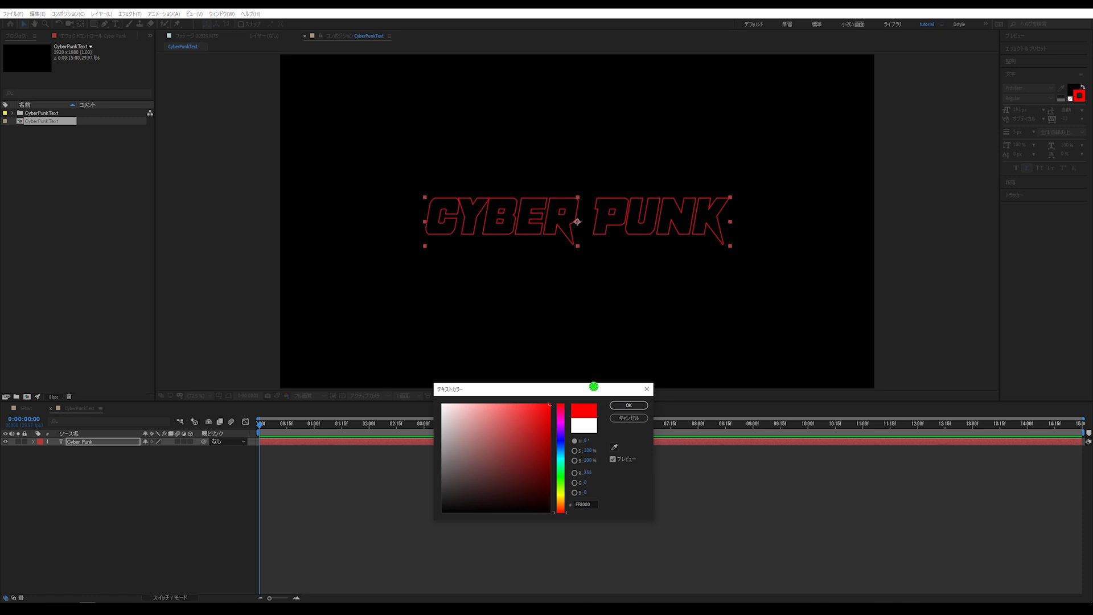
click(626, 405)
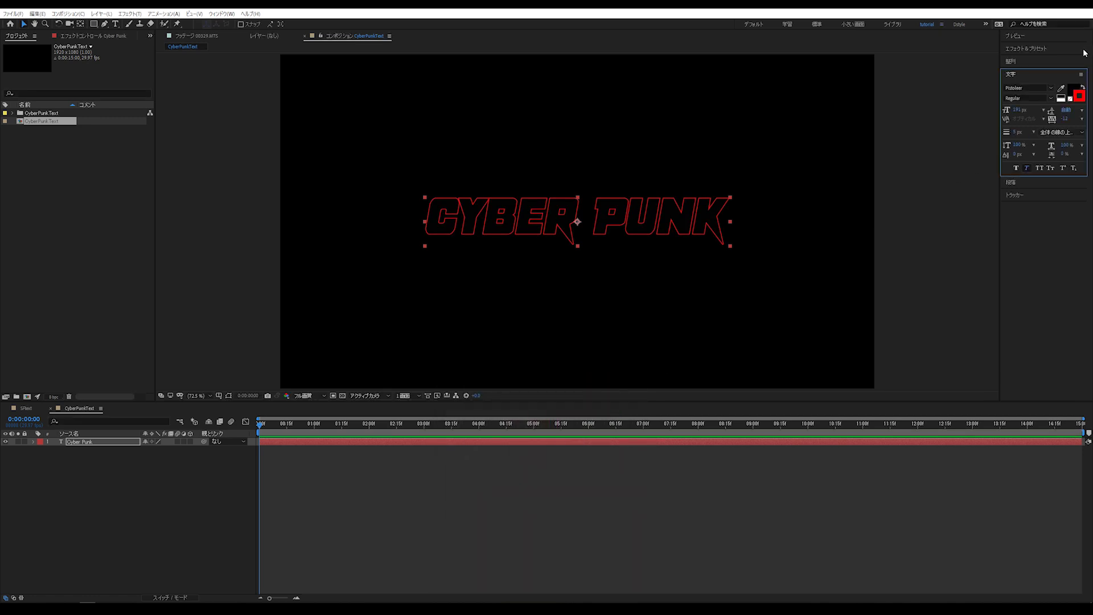
key(ctrl+shift+a)
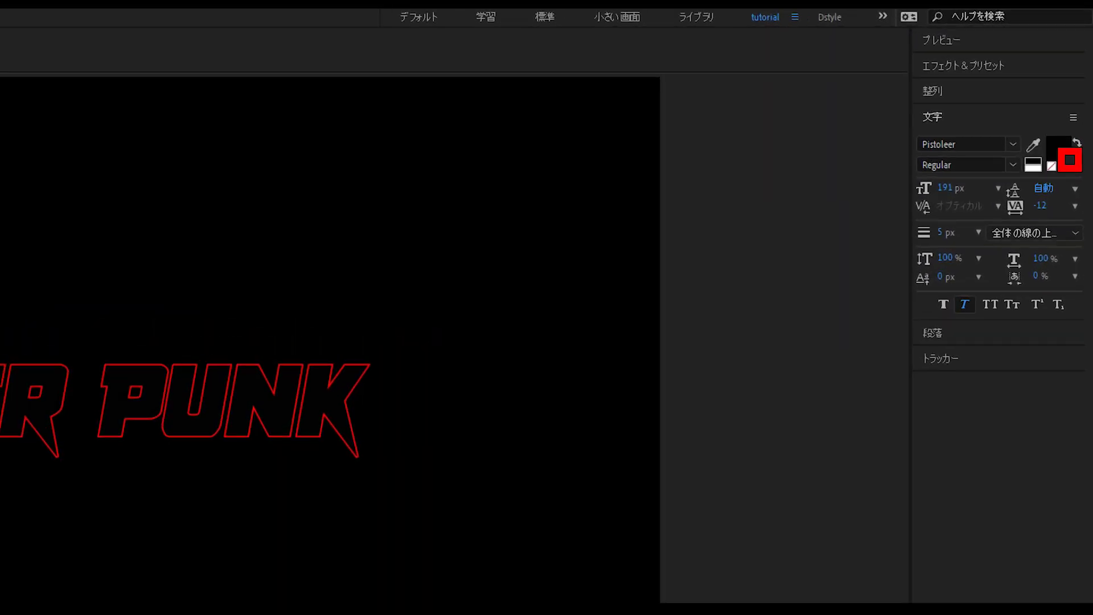
Keep the Pistoleer font and verify the fill, stroke colours and stroke-over-fill order.
click(1014, 143)
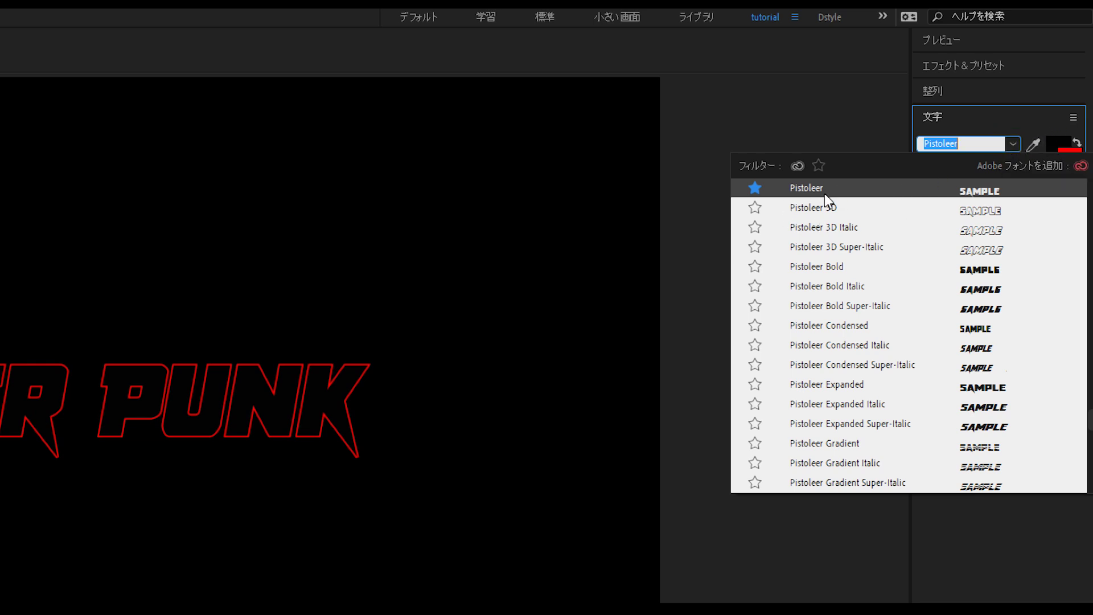
scroll(816, 216, up, 1)
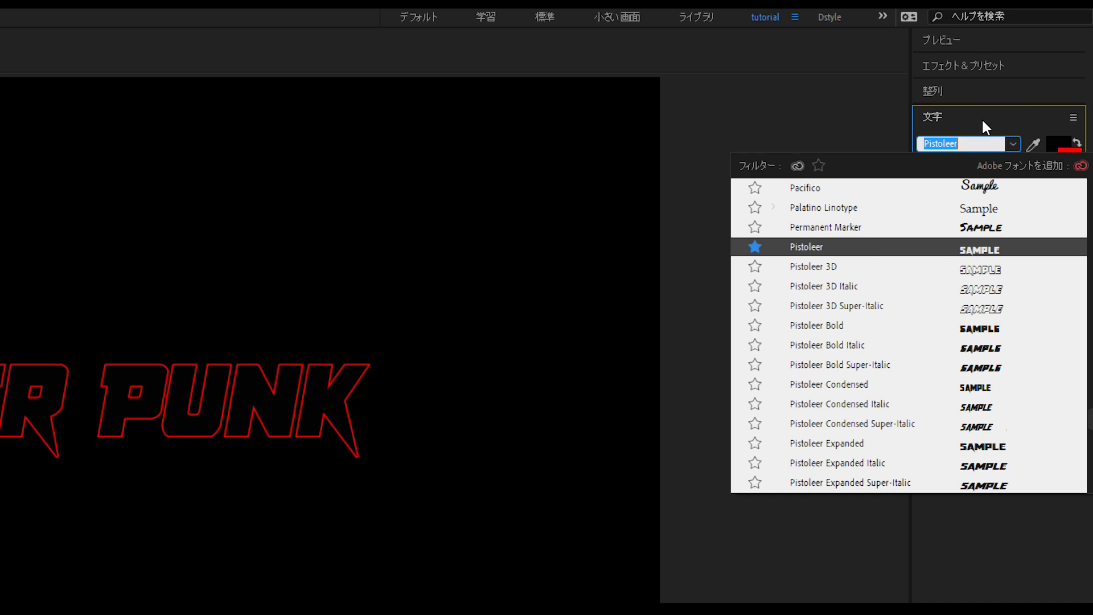
click(1011, 147)
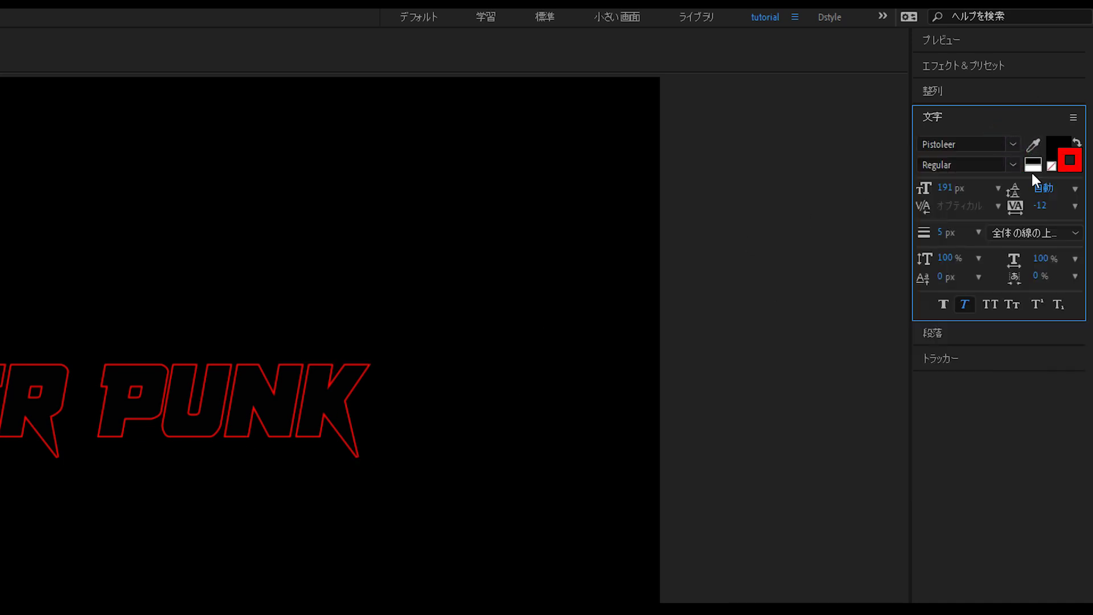
click(1054, 138)
click(1079, 156)
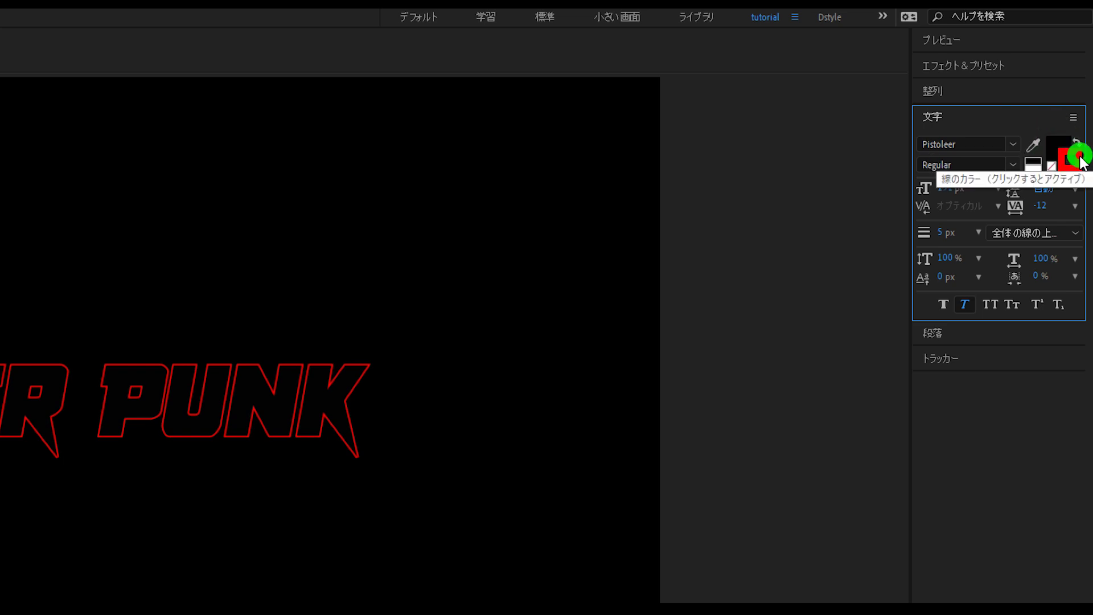
click(1032, 235)
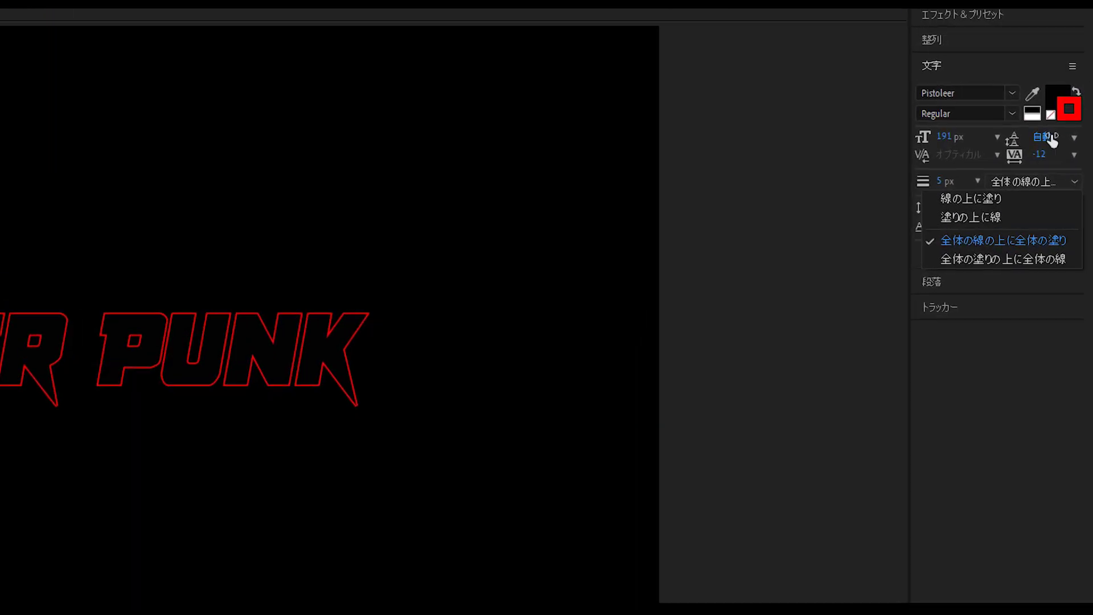
click(1066, 132)
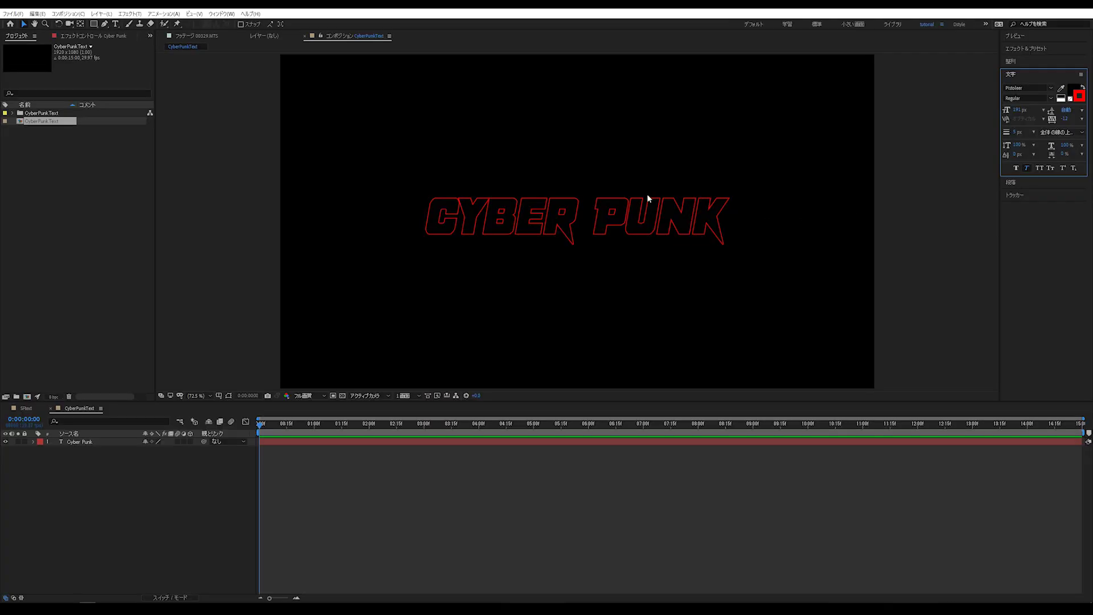
Shrink the middle letters YBER PUN to 160 px, leaving C and K large.
double_click(454, 216)
click(467, 216)
drag(462, 215, 687, 214)
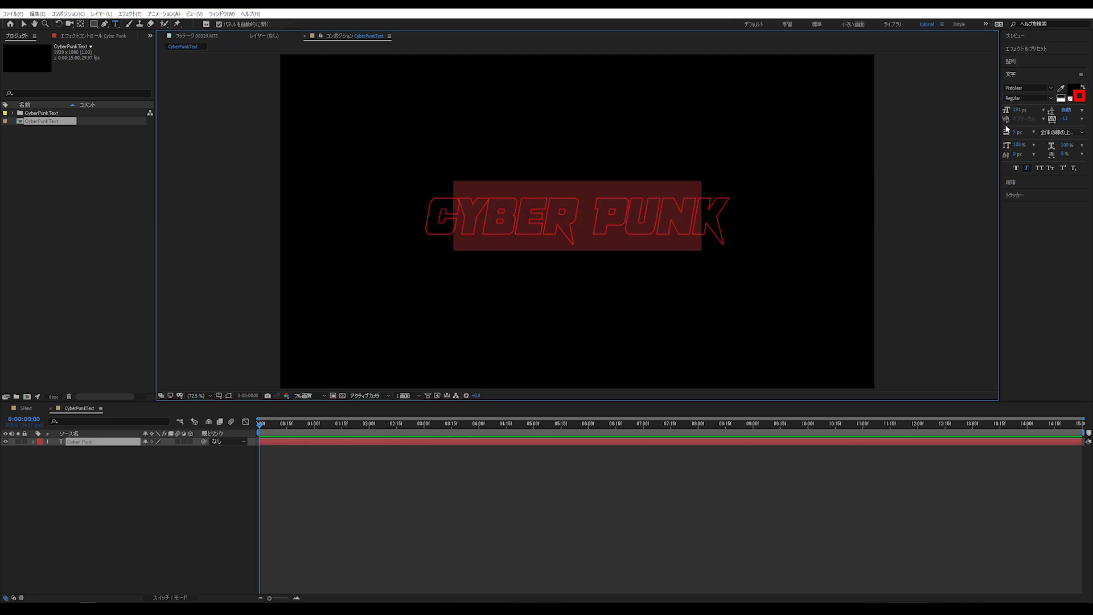
drag(1017, 113, 1002, 112)
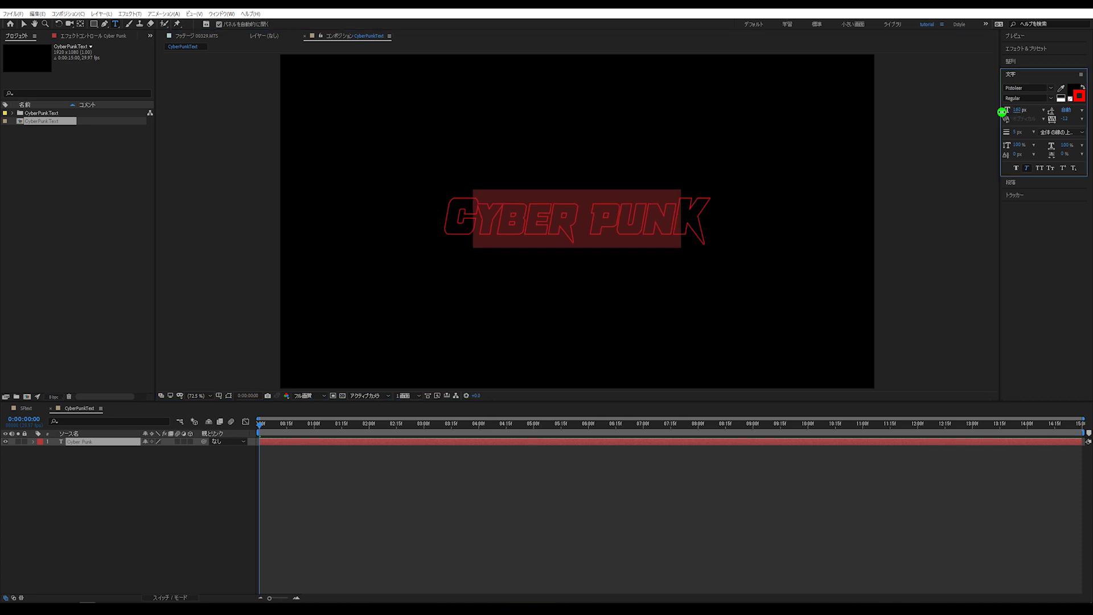
Kern wider the gap after the letter C and finish editing the text.
click(484, 224)
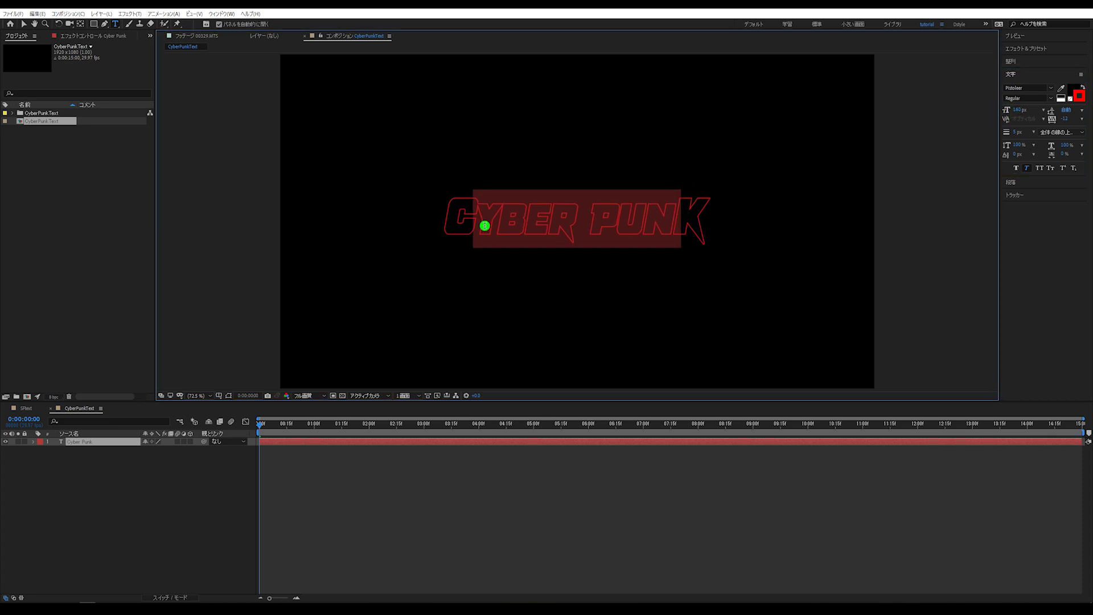
key(alt+Right)
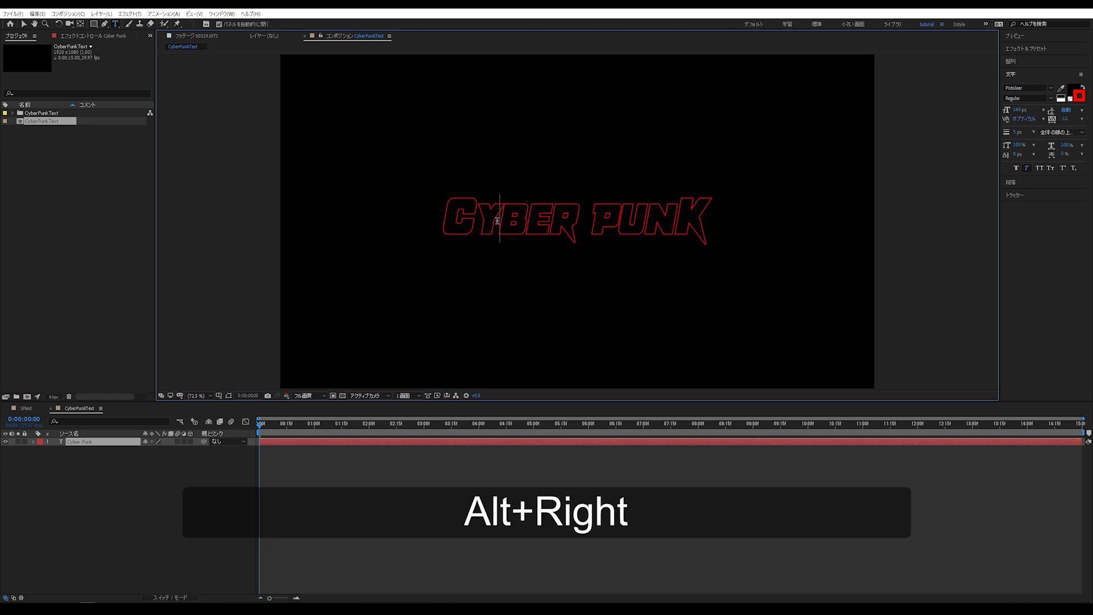
click(577, 529)
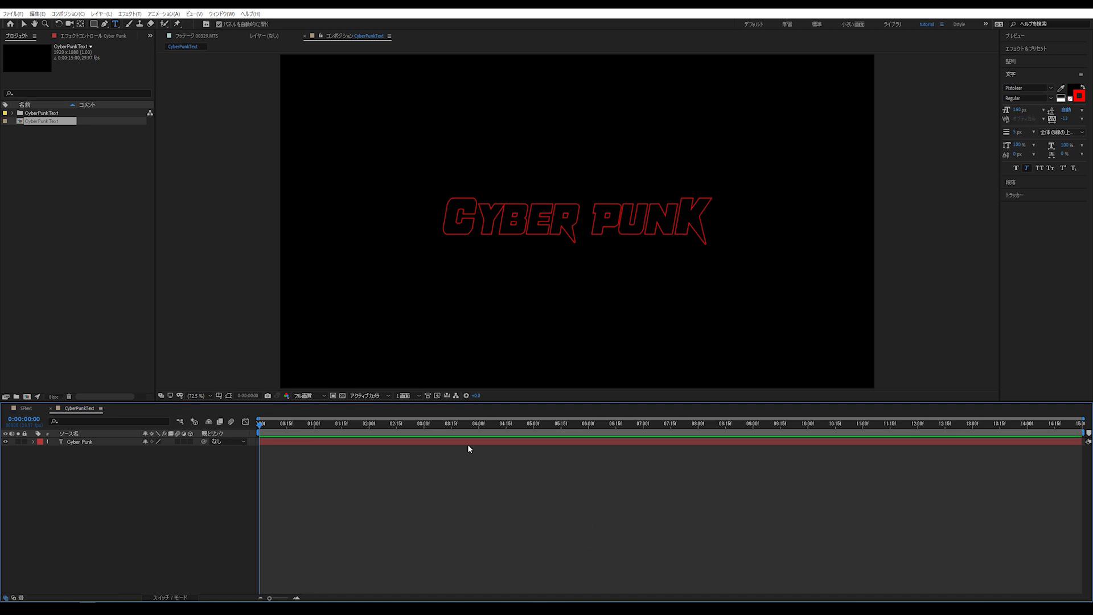
click(23, 24)
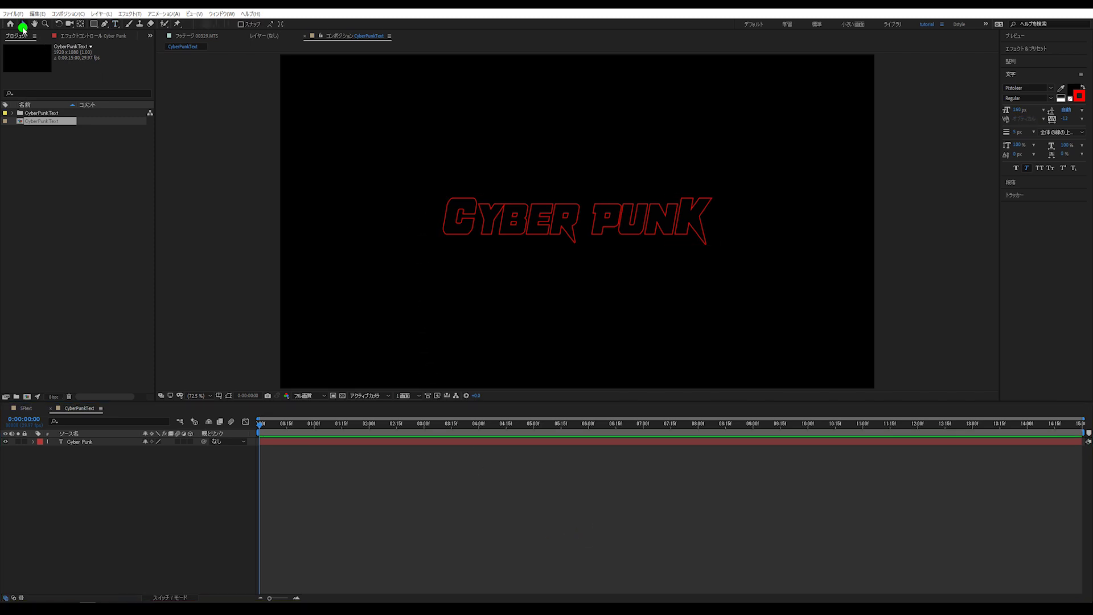
Find the 最大/最小 effect in Effects & Presets and apply it to the Cyber Punk text.
click(77, 36)
click(79, 441)
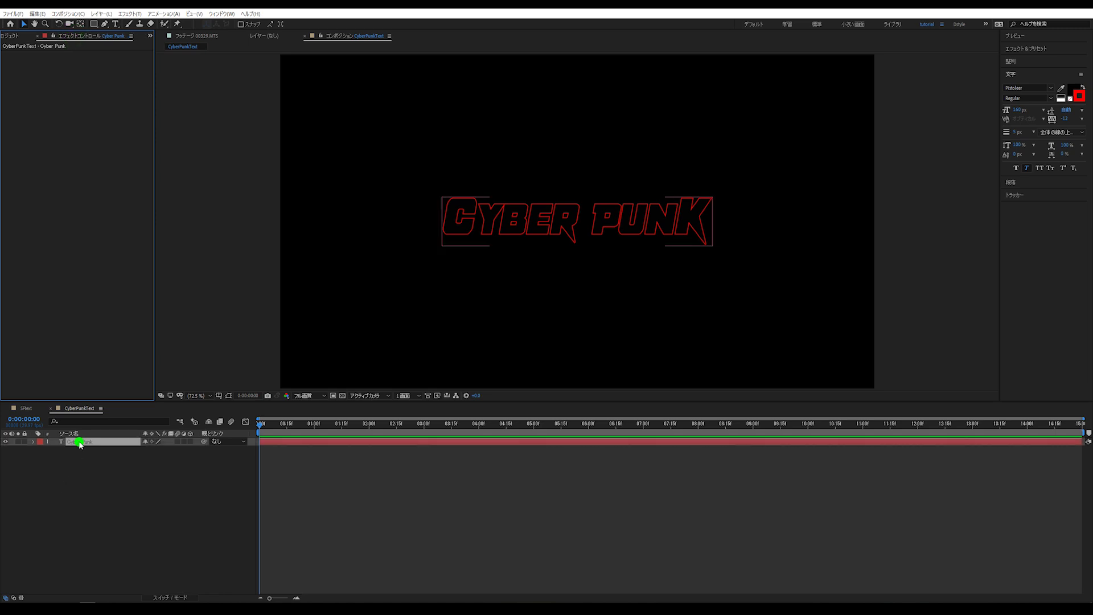
click(977, 271)
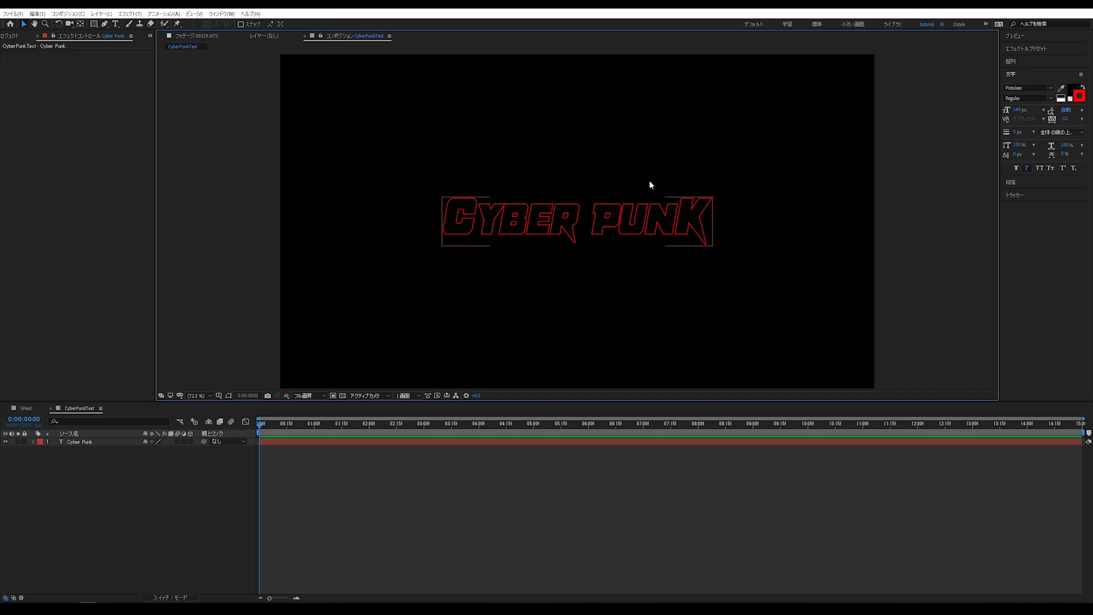
click(1032, 49)
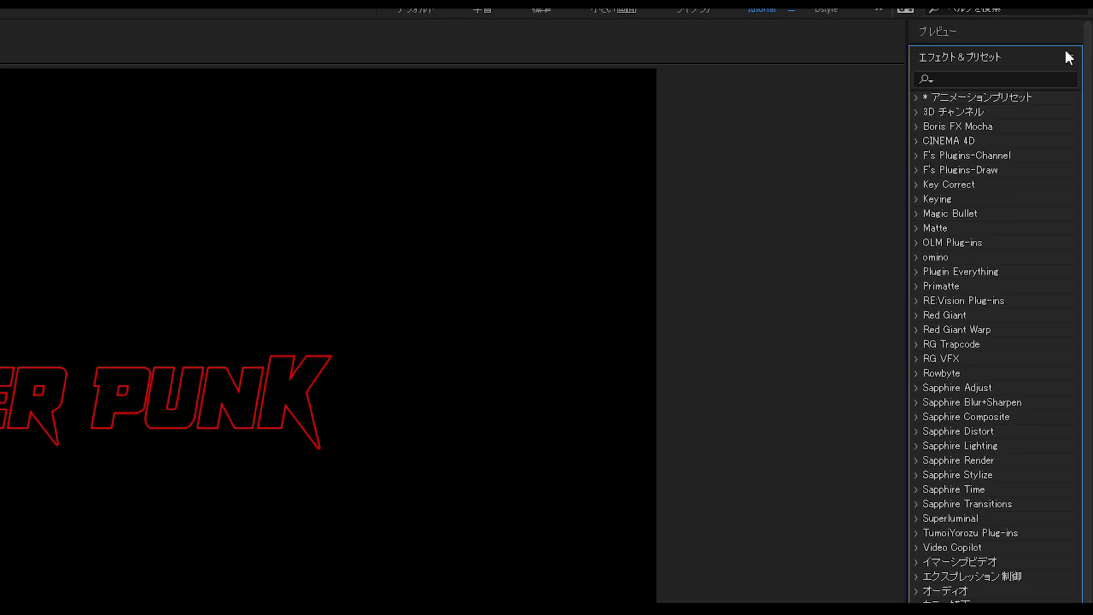
click(1063, 59)
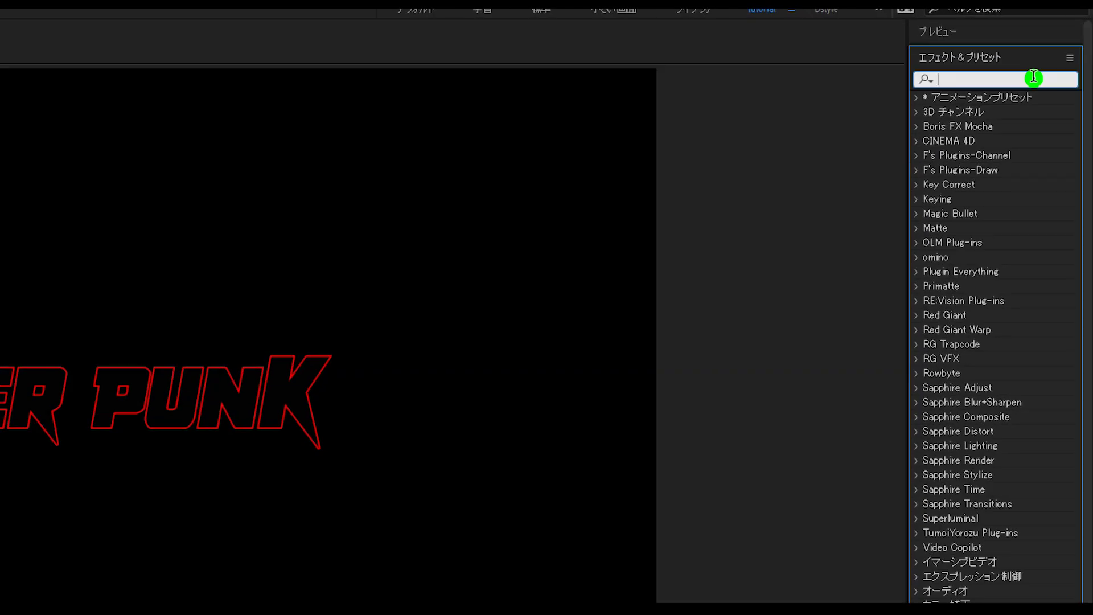
text(sa)
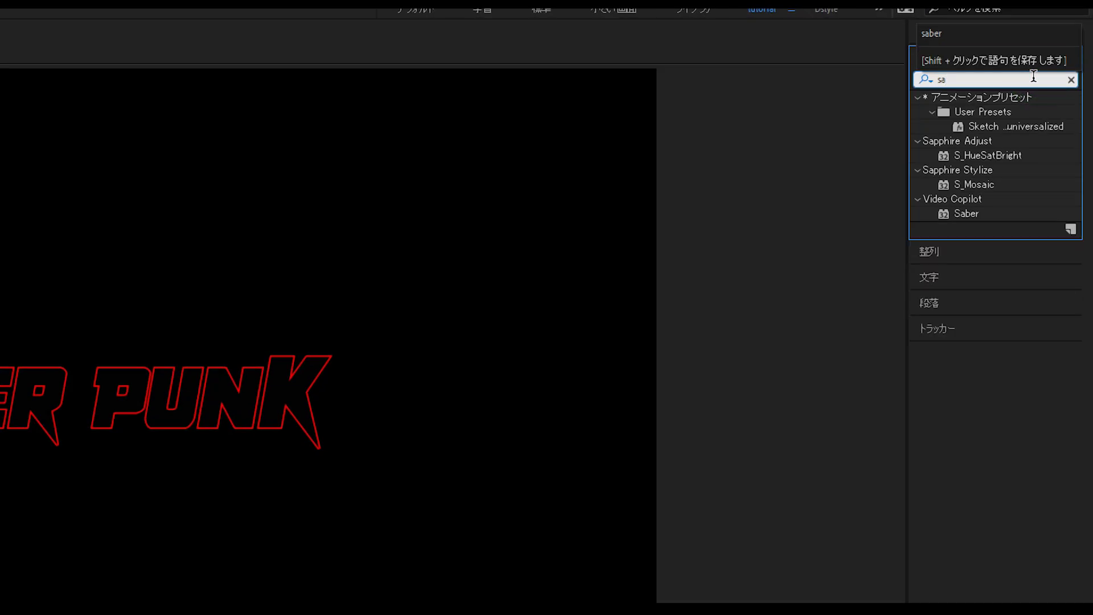
text(最大)
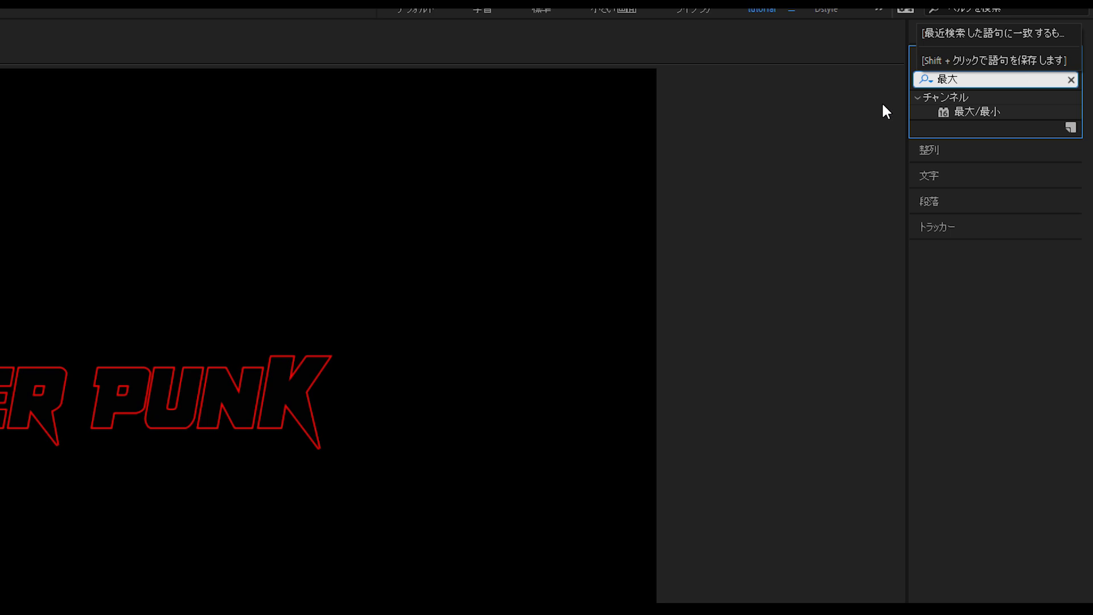
click(978, 117)
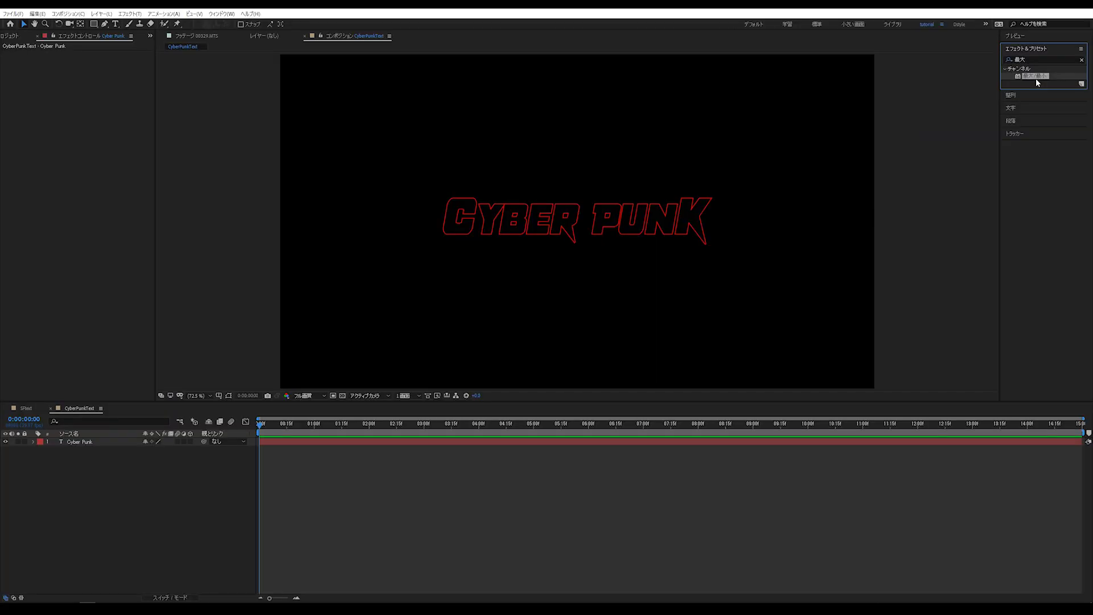
mouse_move(1036, 78)
mouse_down()
mouse_move(959, 154)
mouse_move(468, 242)
mouse_up()
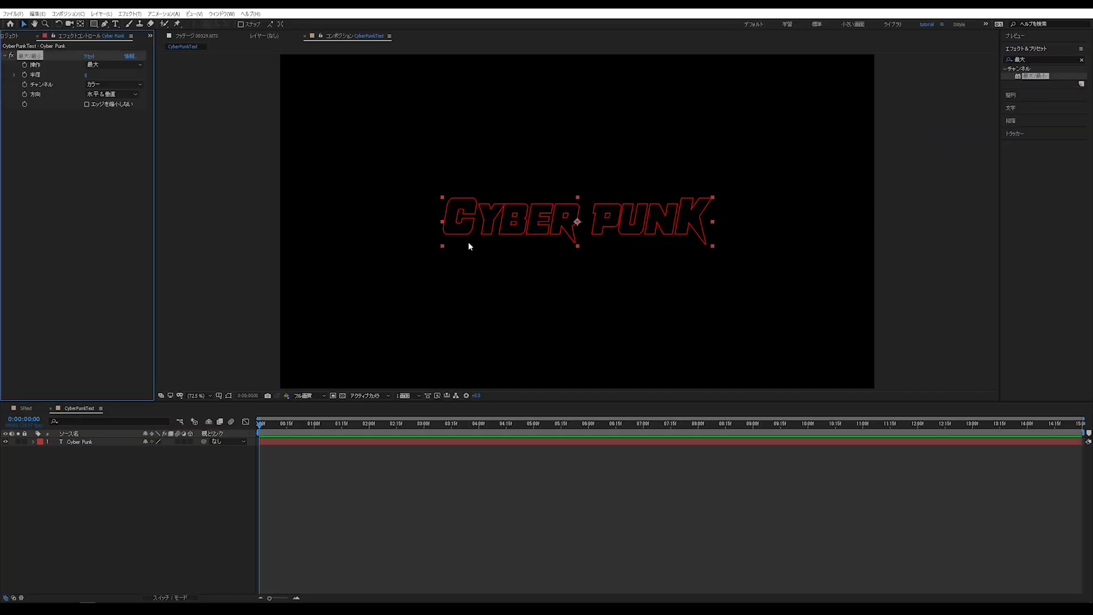
Set the effect to 最大, 次に最小 on アルファとカラー and raise the radius for blocky letters.
click(111, 65)
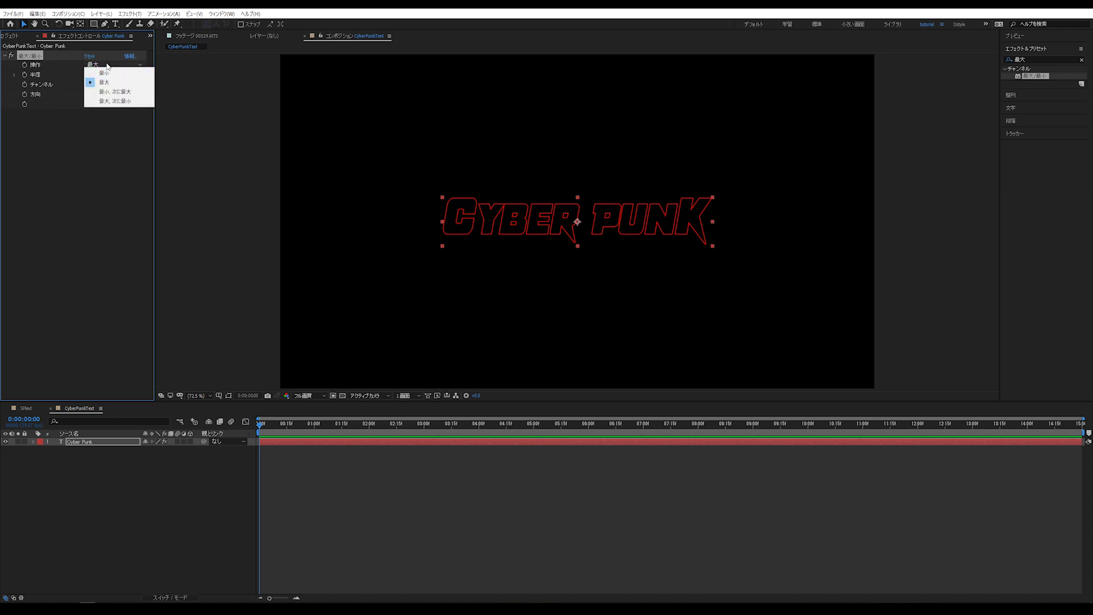
click(108, 82)
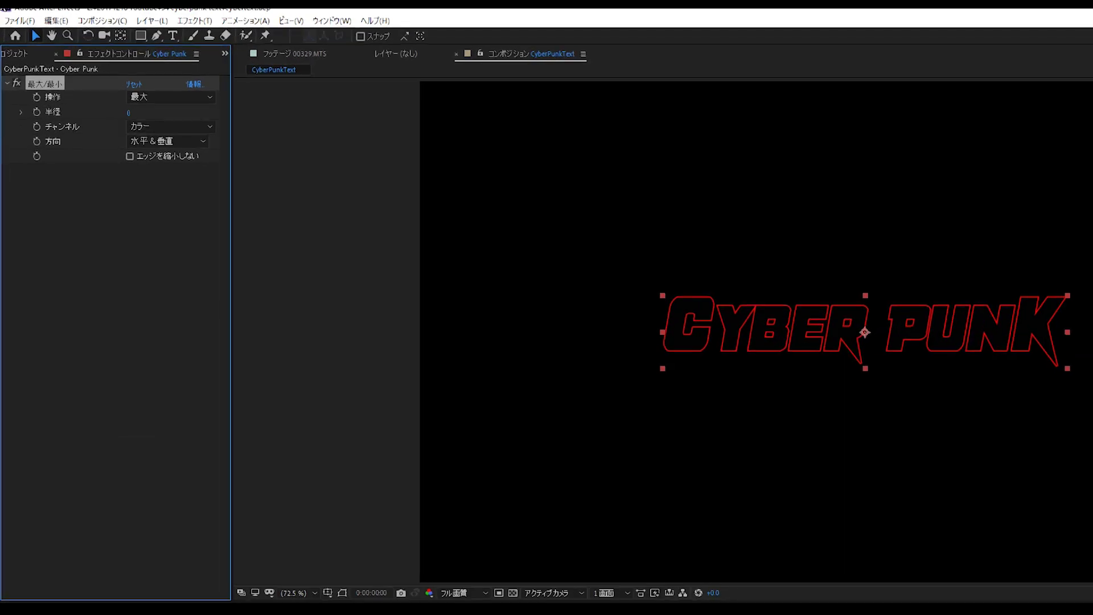
click(89, 64)
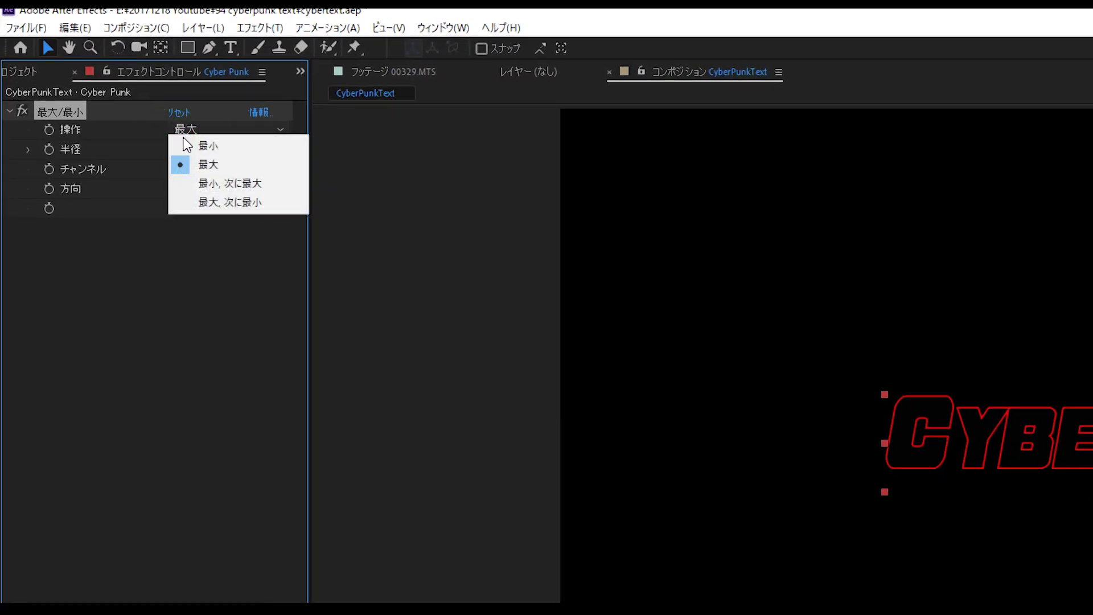
click(252, 205)
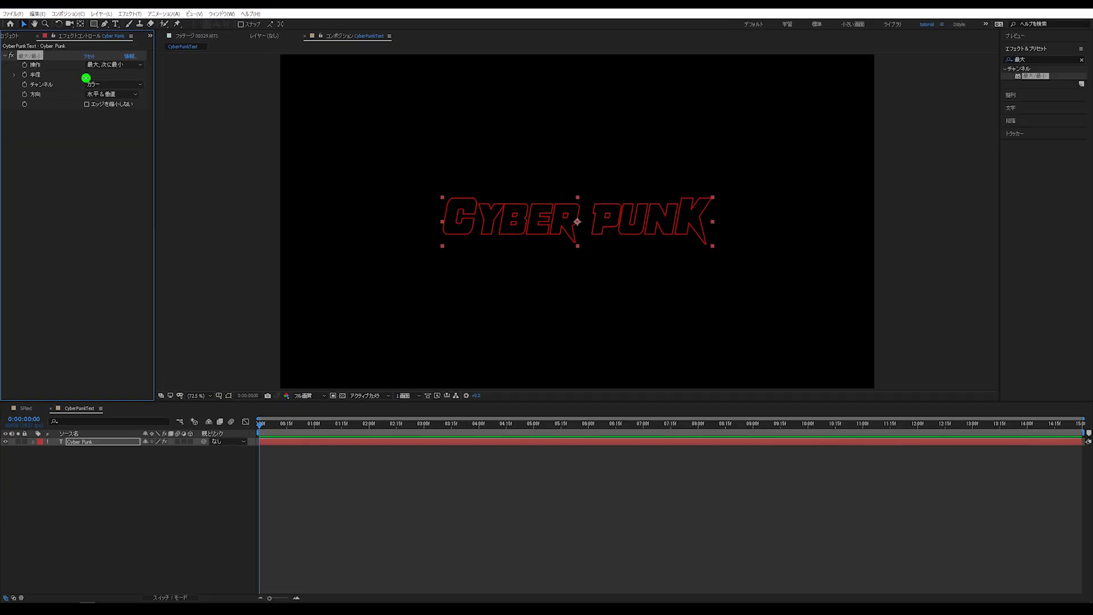
mouse_move(86, 78)
mouse_down()
mouse_move(114, 72)
mouse_move(82, 67)
mouse_up()
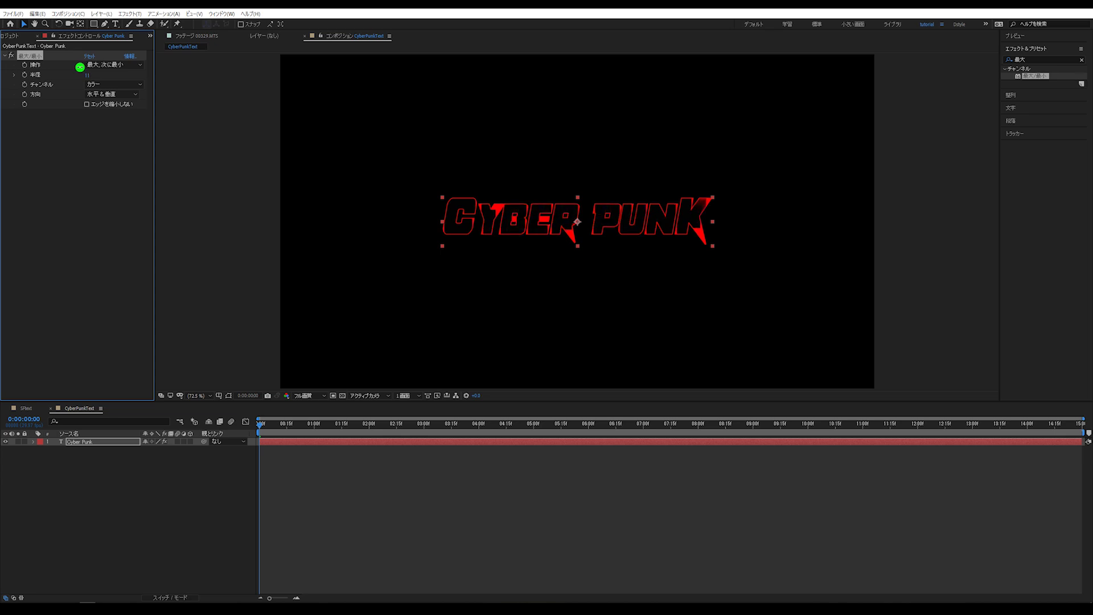
drag(81, 66, 80, 65)
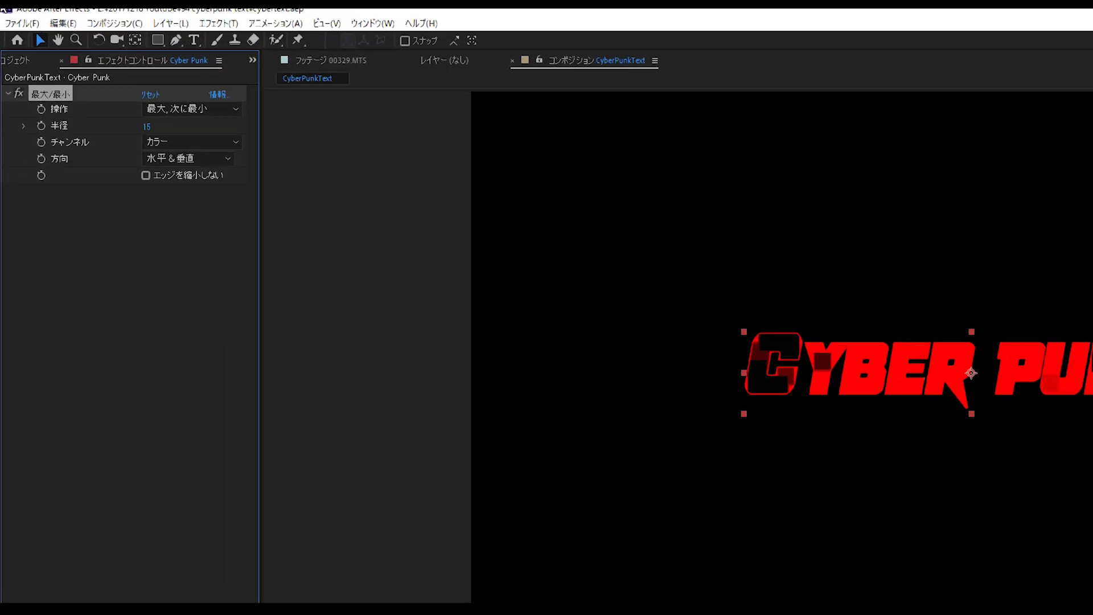
click(109, 85)
click(241, 205)
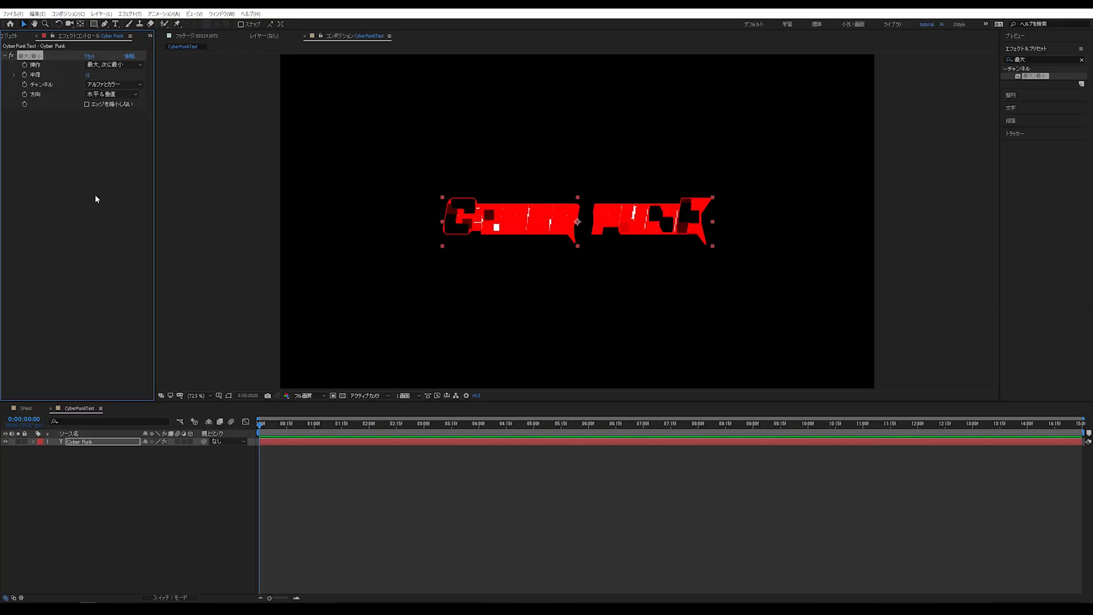
drag(89, 74, 86, 69)
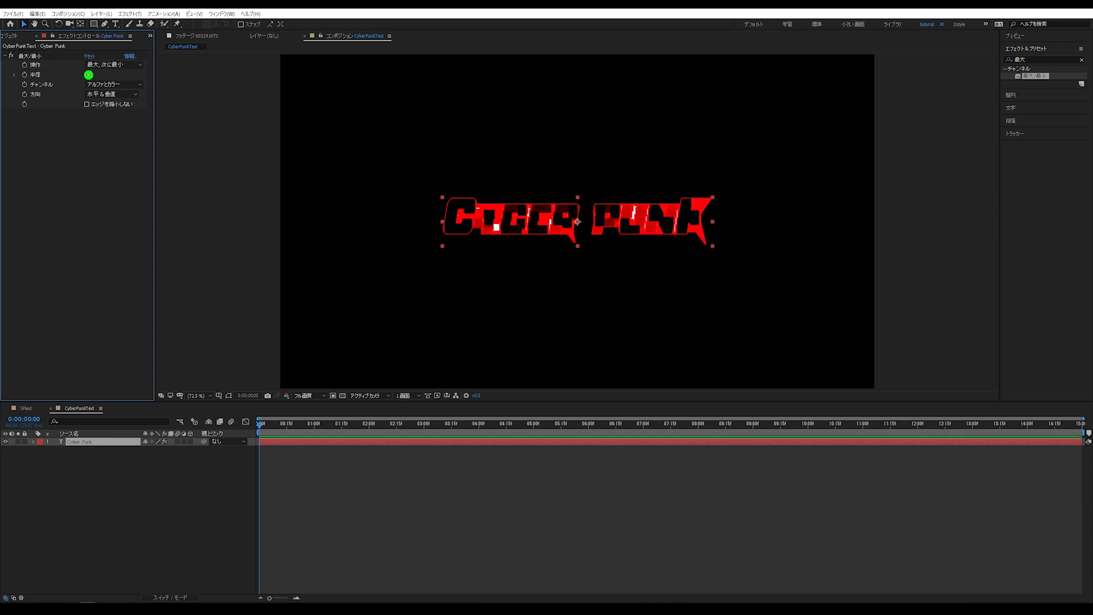
click(89, 74)
Set the 最大/最小 radius to 15 with a keyframe at 0 s and reveal it in the timeline.
text(15)
key(Return)
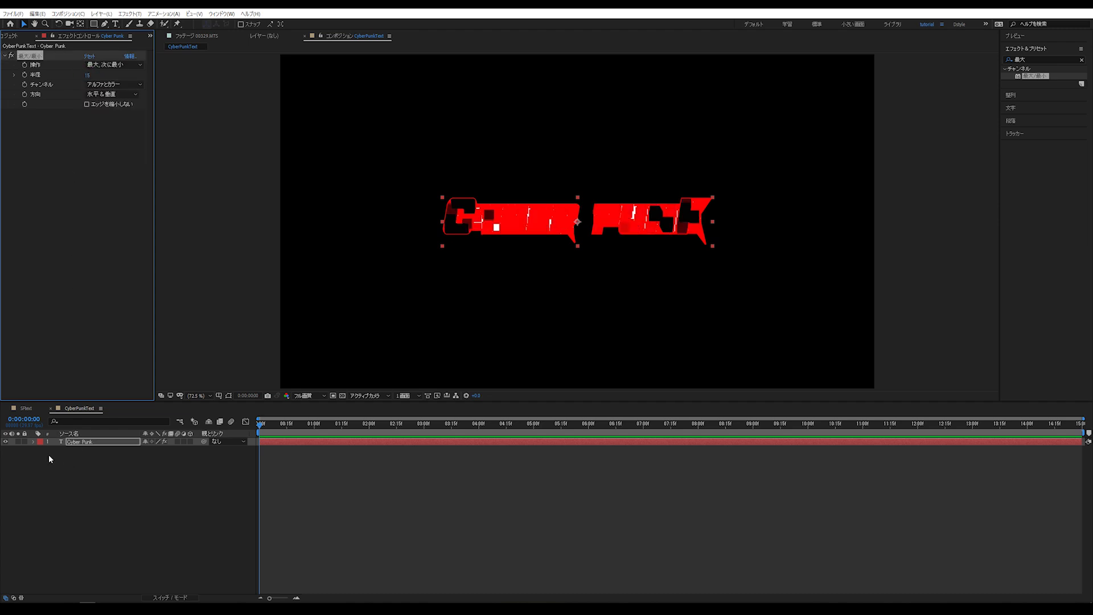
click(33, 448)
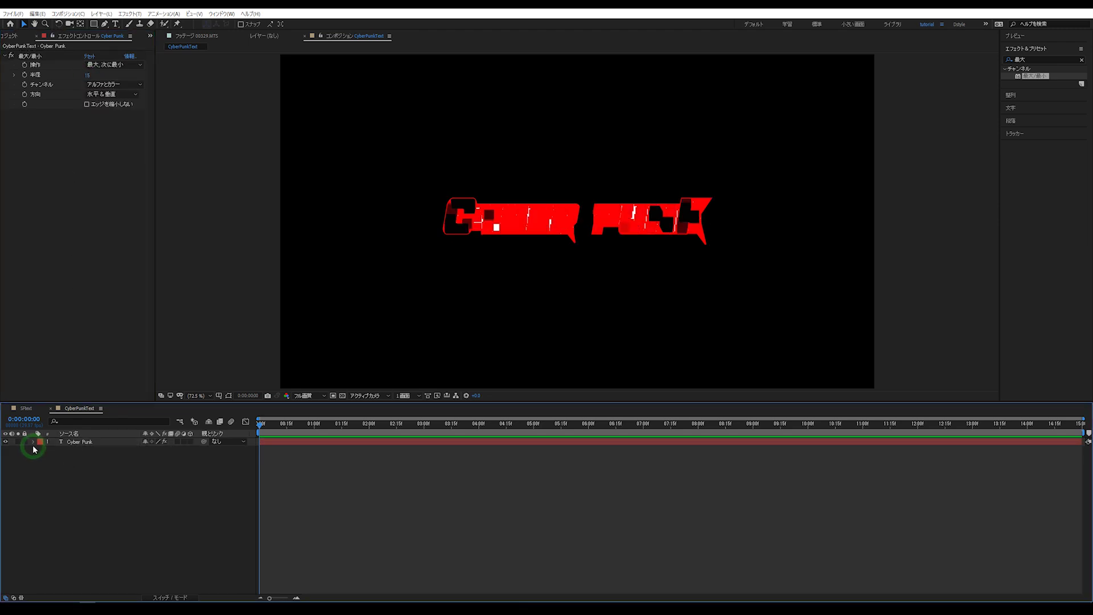
click(25, 76)
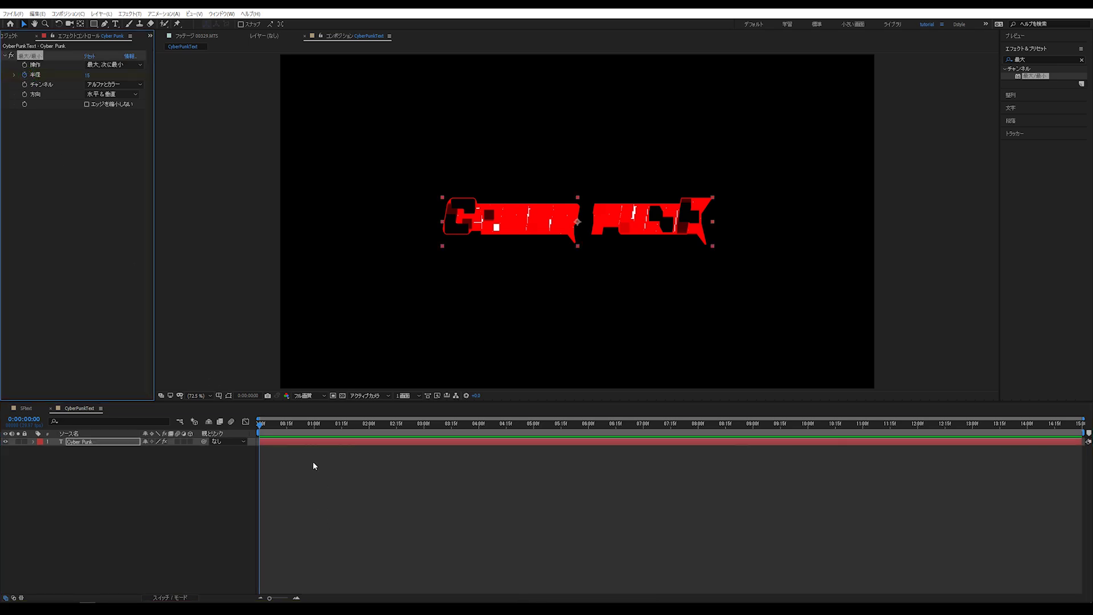
text(u)
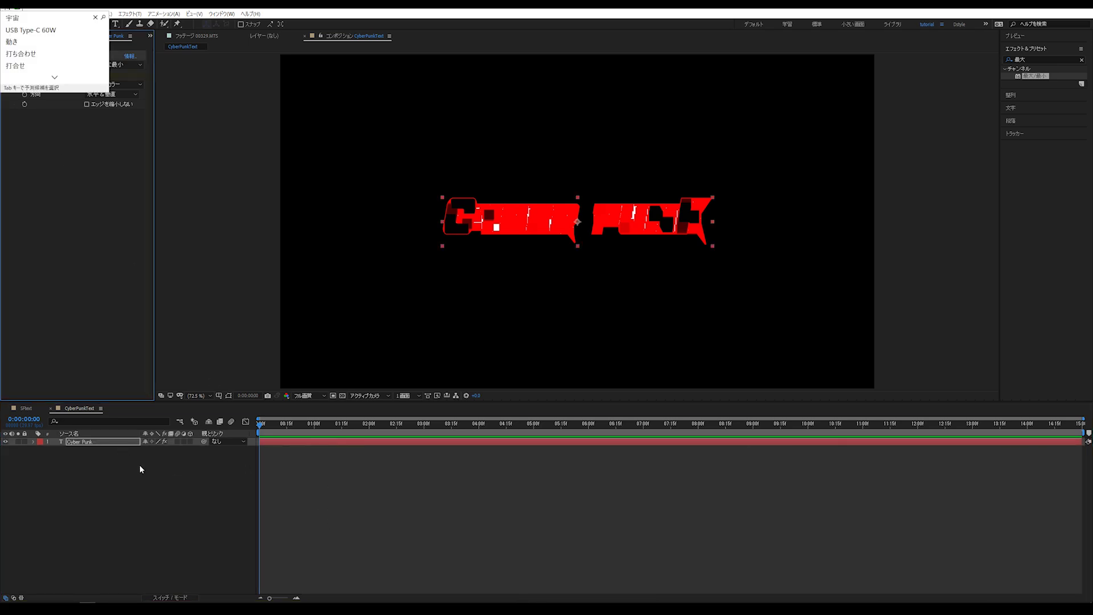
key(Zenkaku_Hankaku)
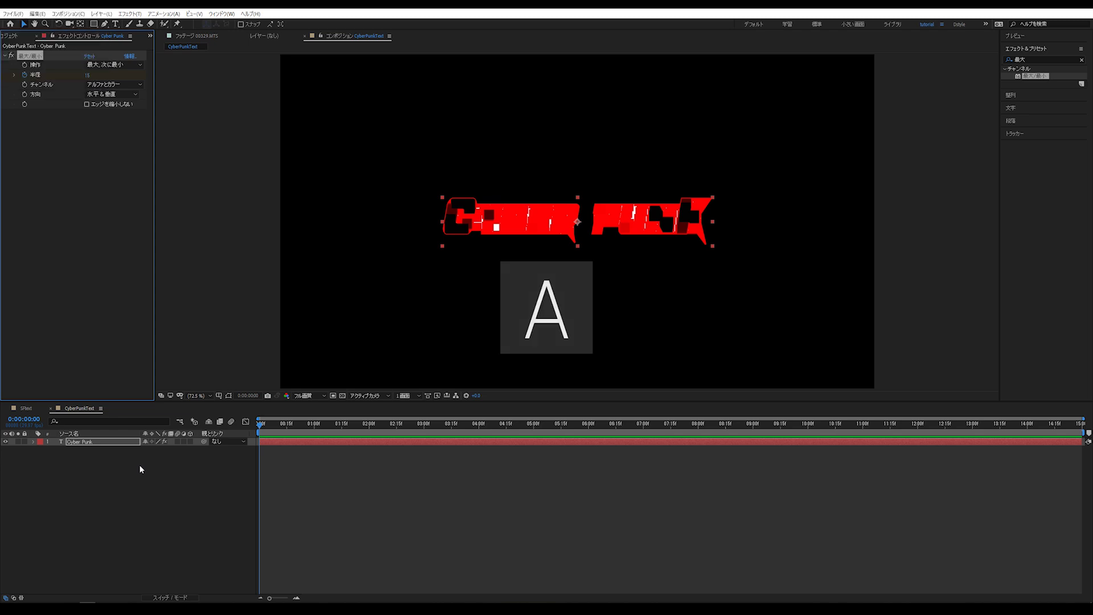
key(u)
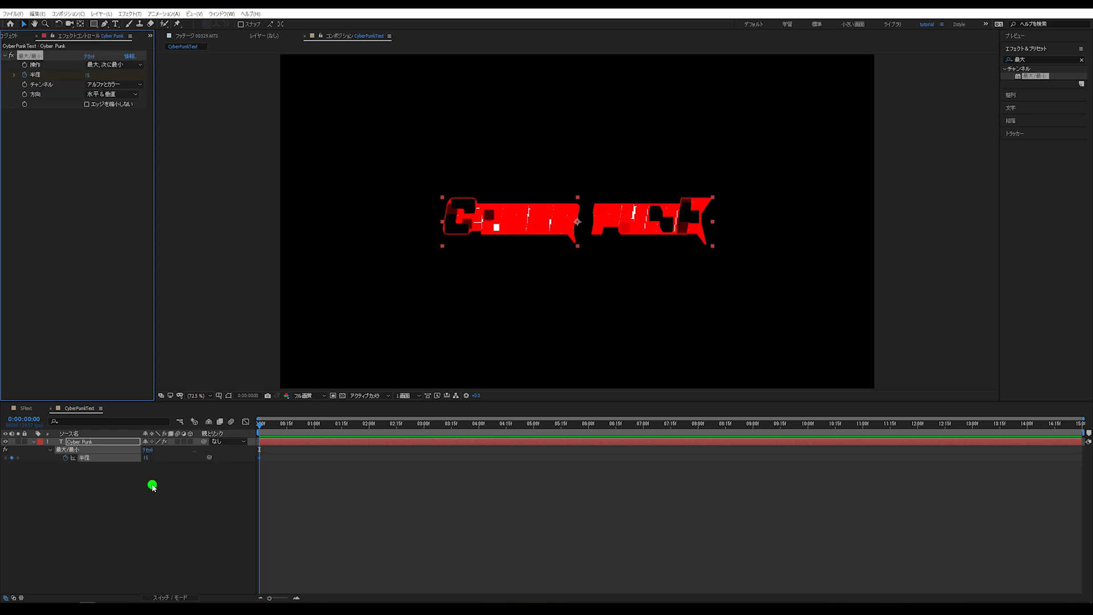
Keyframe the radius to 0 at one second.
click(152, 485)
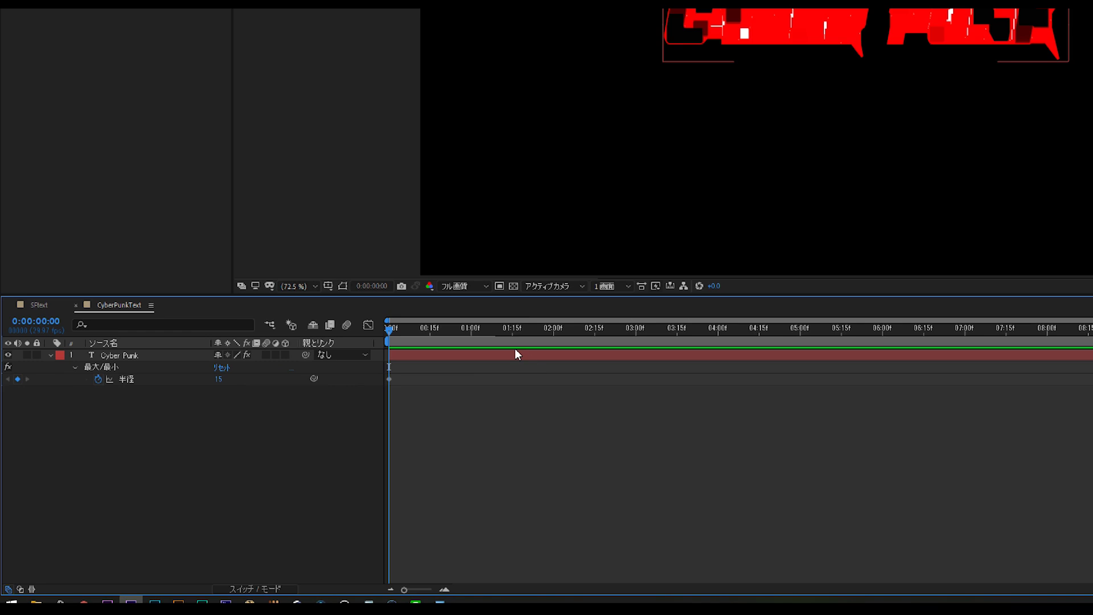
click(313, 429)
click(217, 381)
text(0)
key(Return)
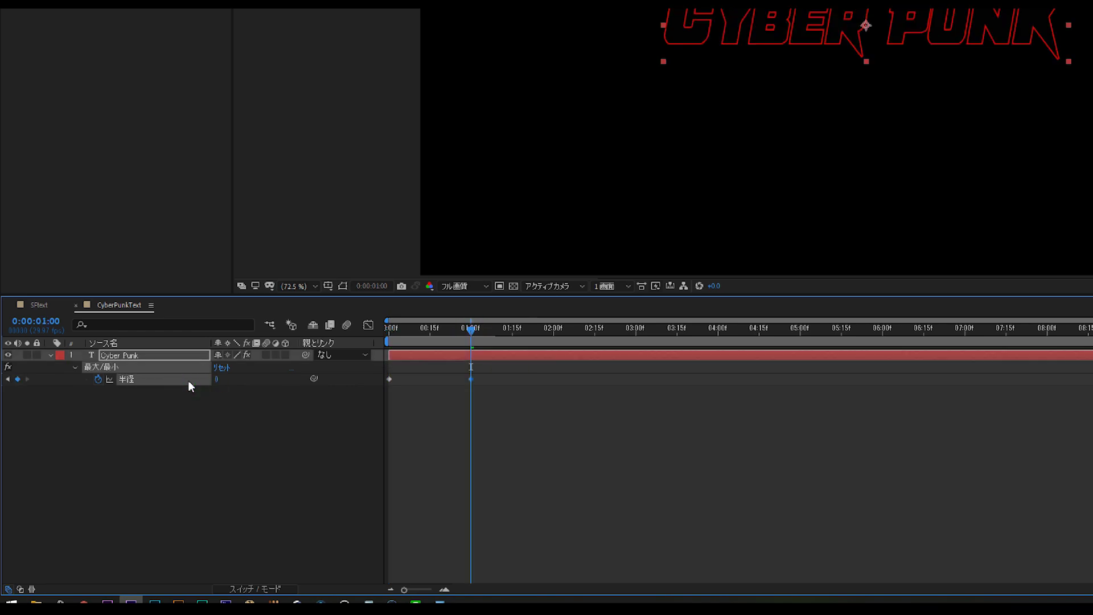
Preview the blocky-to-clean reveal around one second and clear the effect search.
click(166, 463)
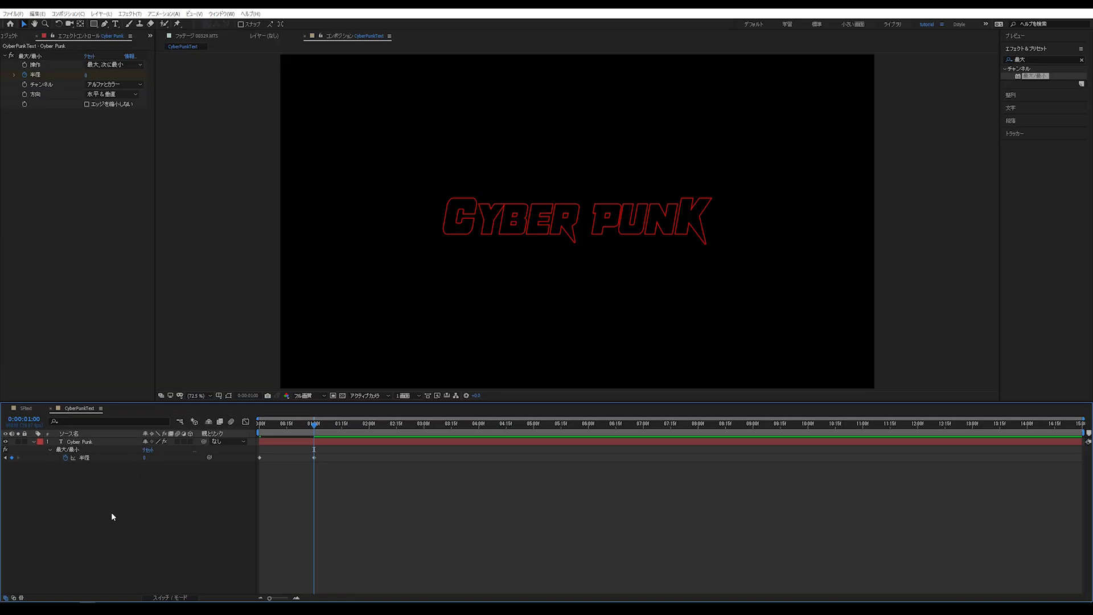
key(space)
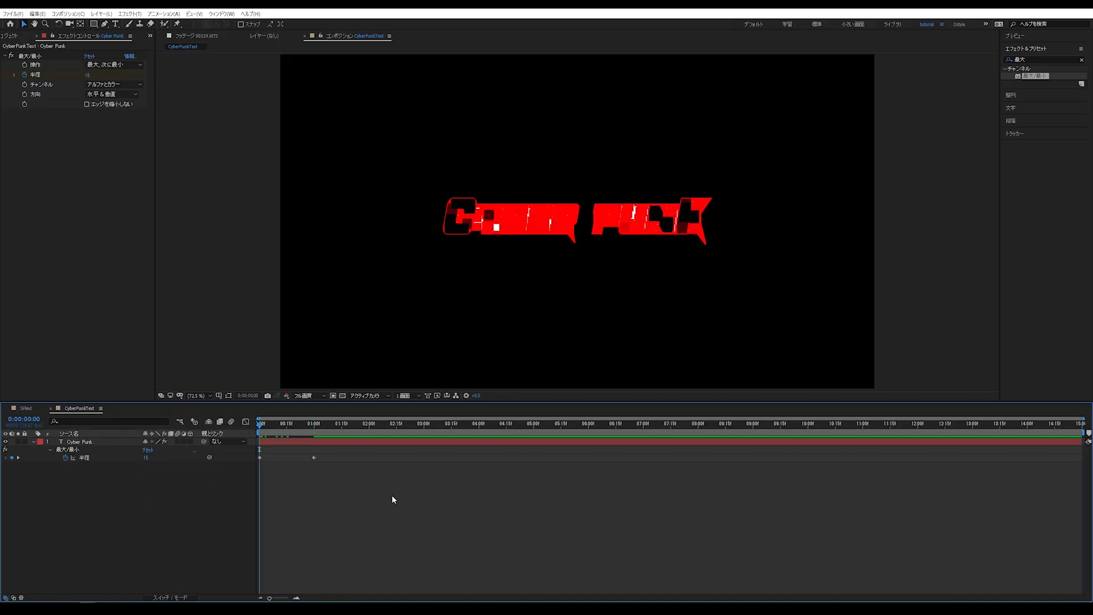
click(314, 432)
drag(314, 433, 309, 438)
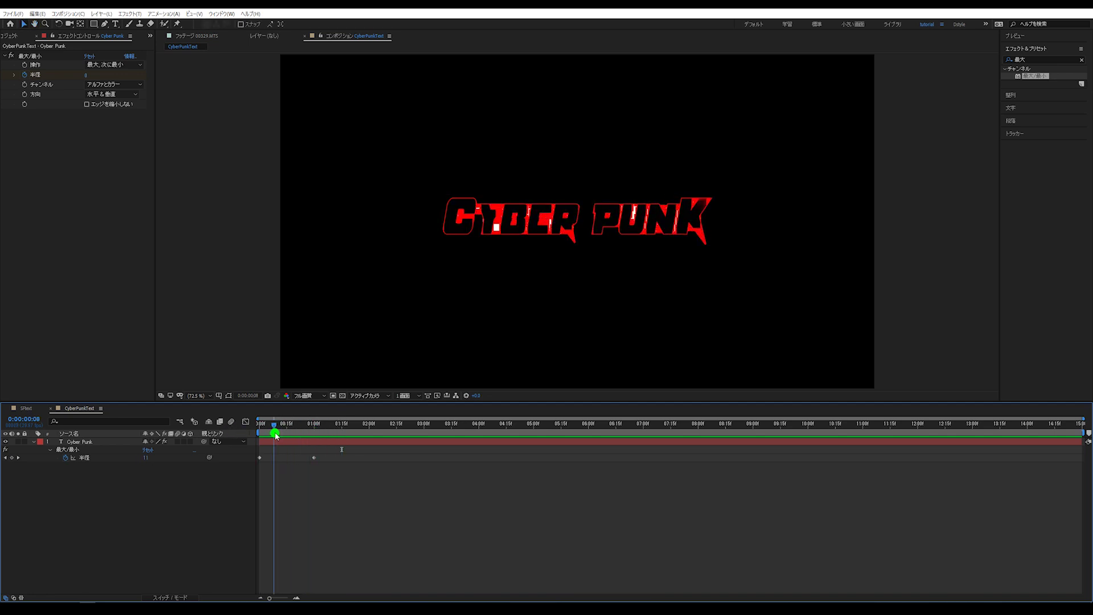
click(1082, 60)
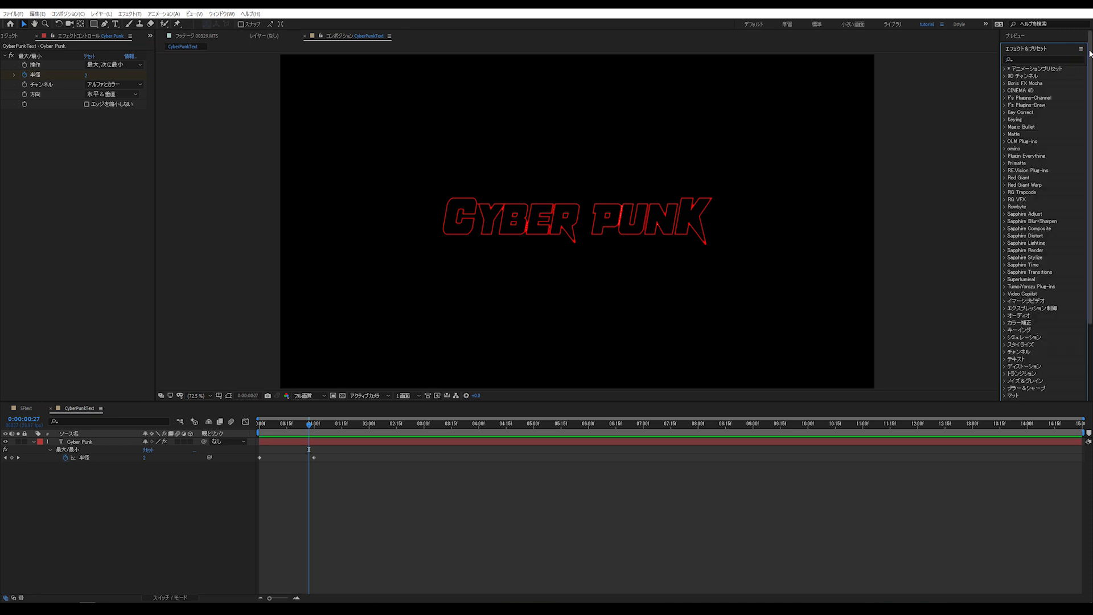
Find the ブロックディゾルブ effect and apply it to the Cyber Punk text.
click(1063, 65)
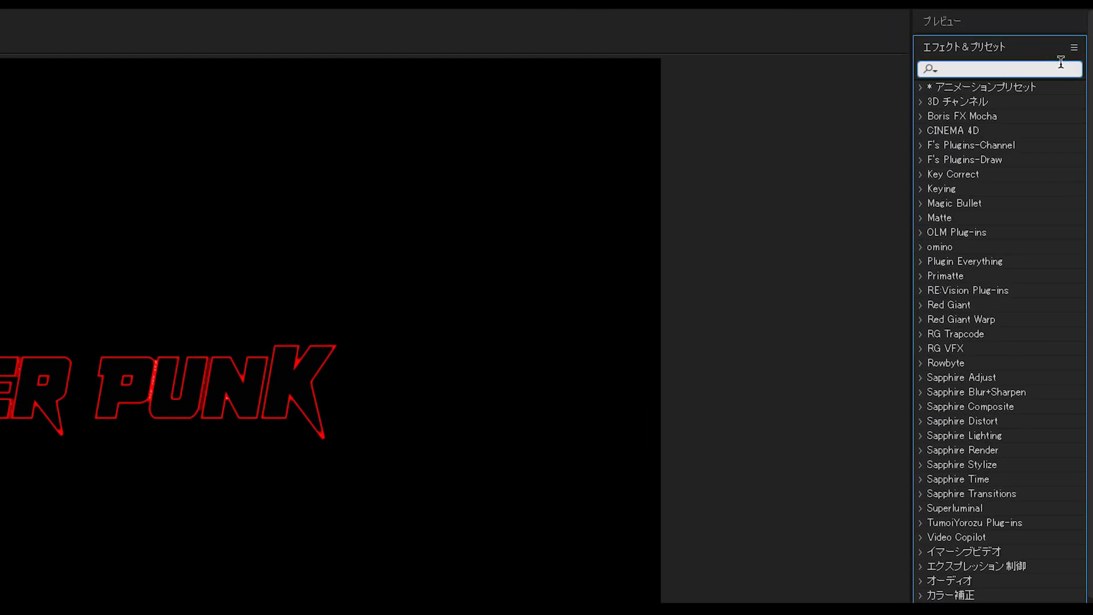
text(buブロック)
key(Return)
click(1021, 102)
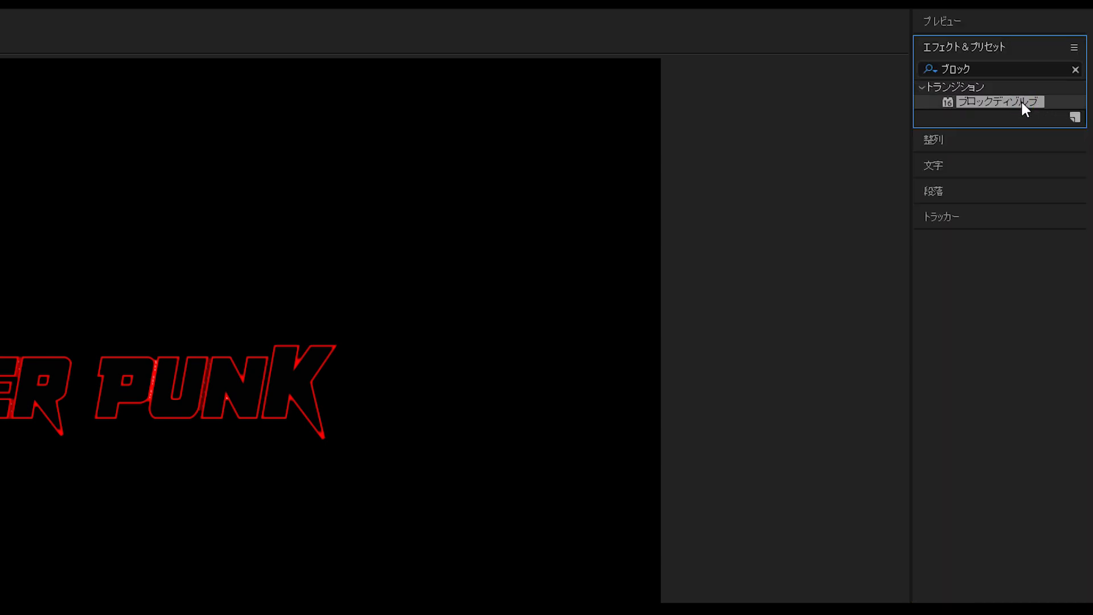
drag(1020, 100, 114, 444)
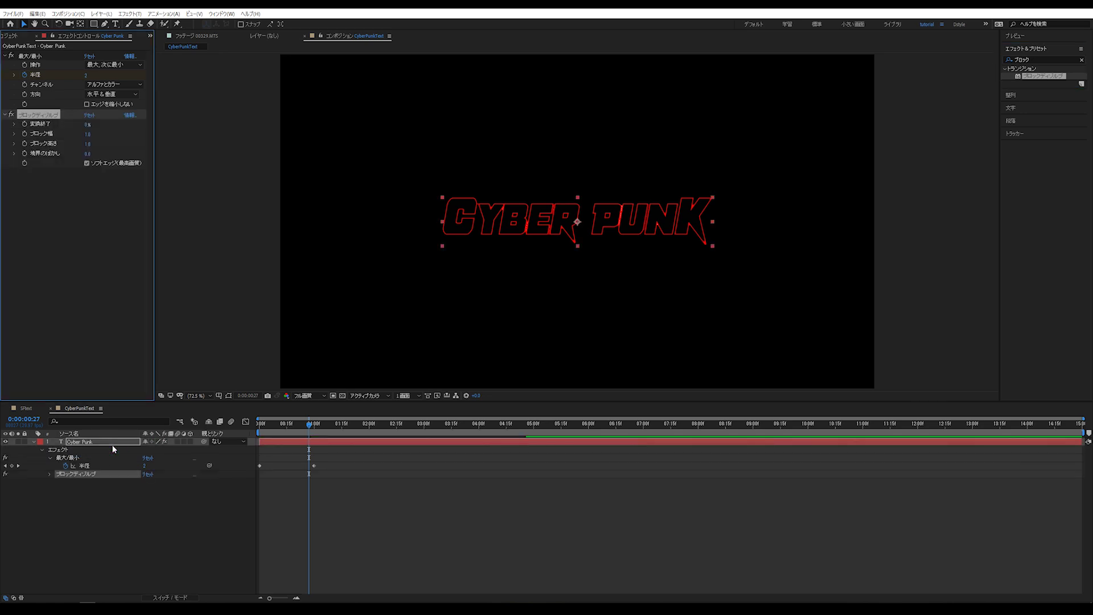
click(73, 253)
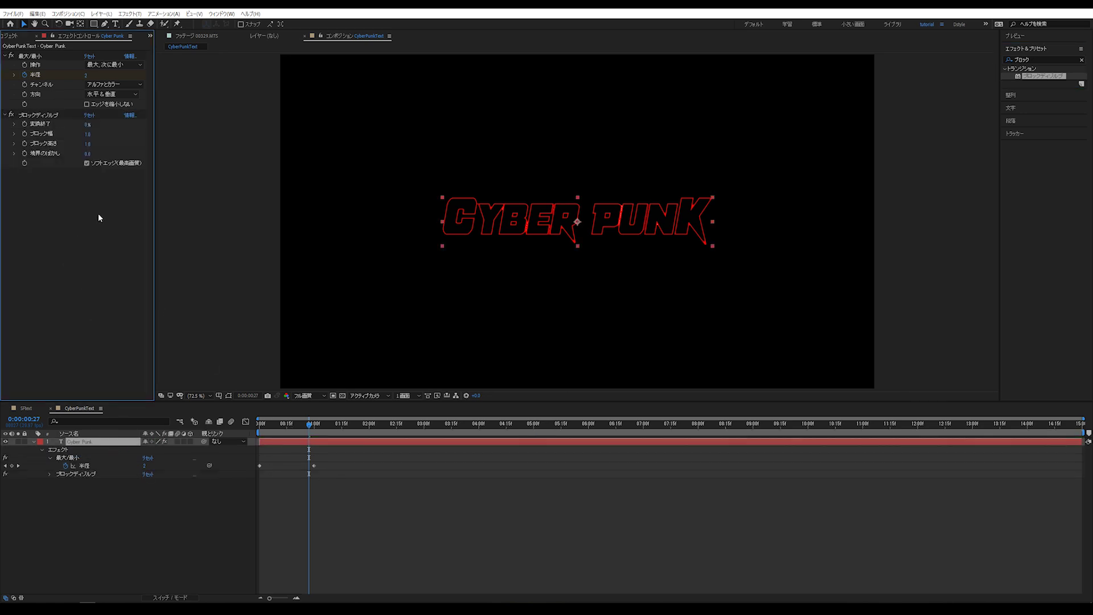
Set Block Dissolve block width to 80 and transition completion to 100% at 0:00.
drag(87, 136, 105, 138)
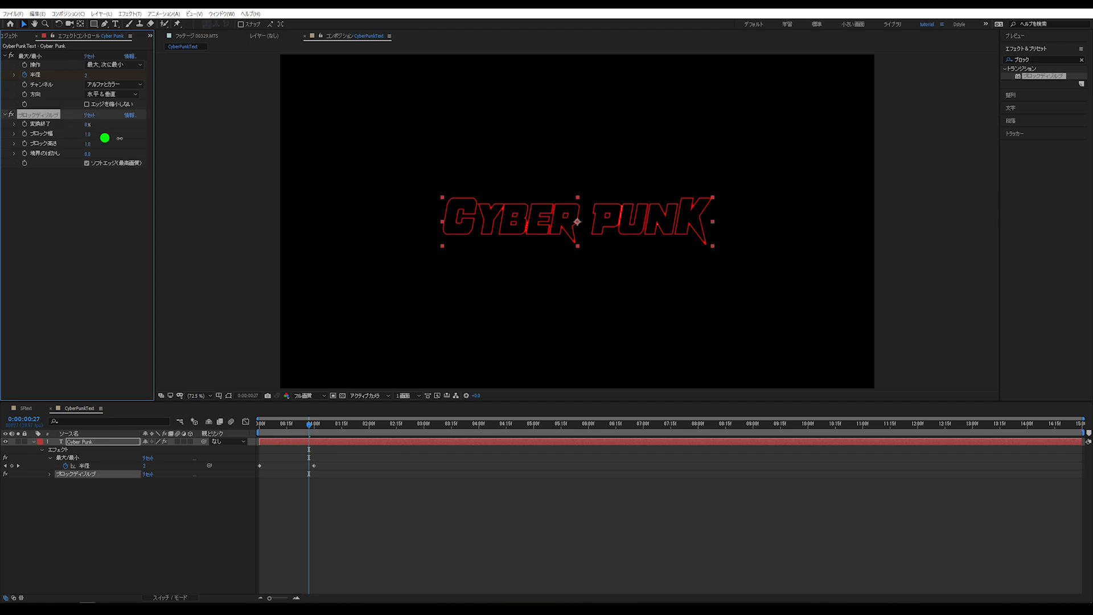
click(88, 138)
text(80)
drag(276, 426, 253, 425)
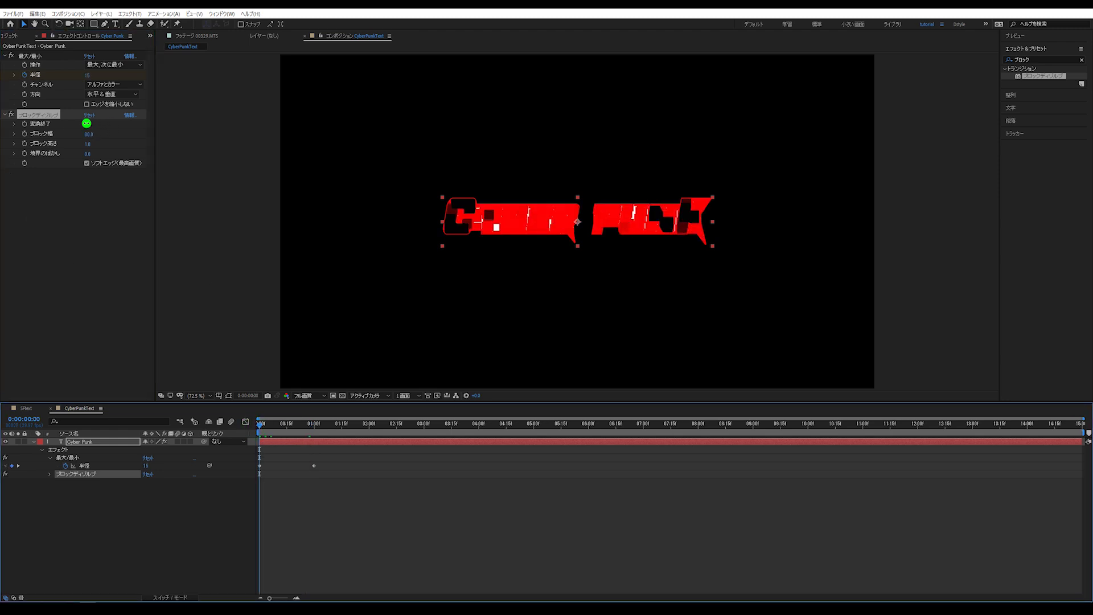
drag(86, 124, 194, 138)
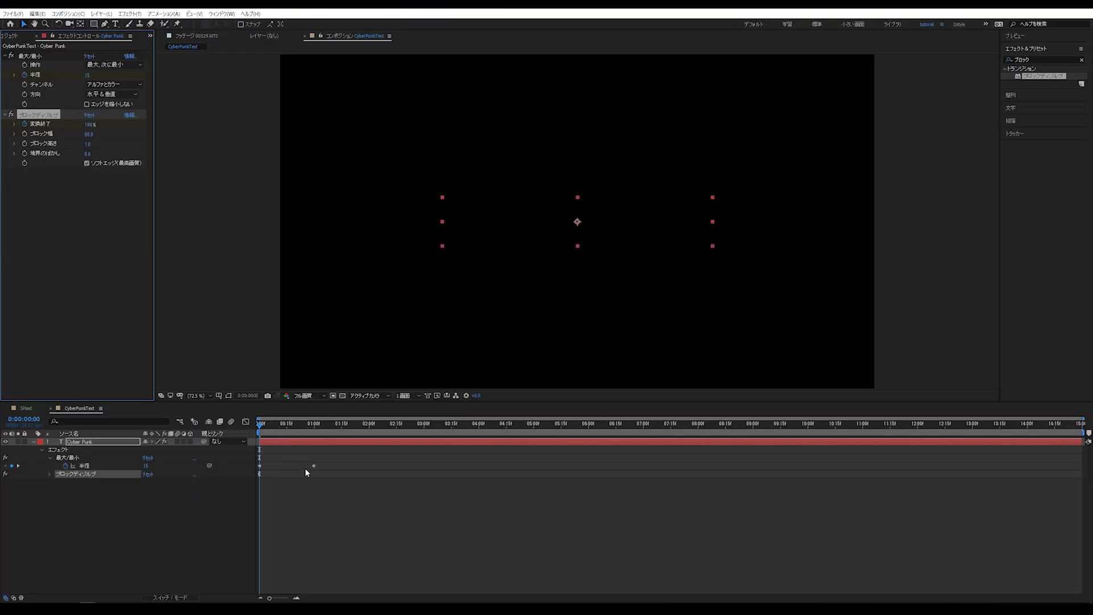
Keyframe Block Dissolve transition completion to 0% at one second.
click(289, 503)
click(288, 442)
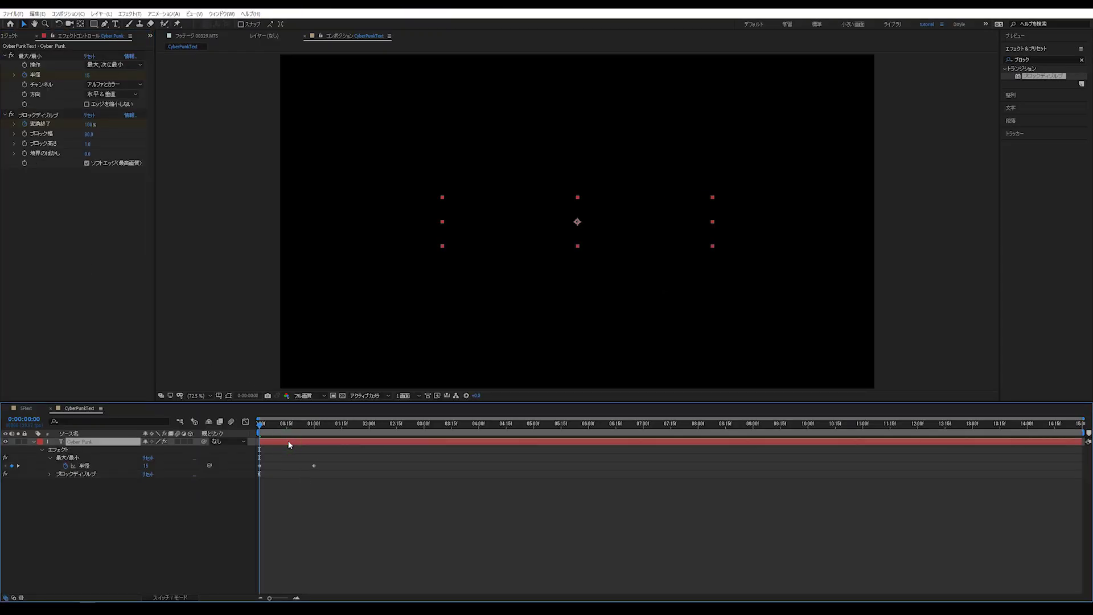
key(u)
key(Zenkaku_Hankaku)
key(u)
key(u)
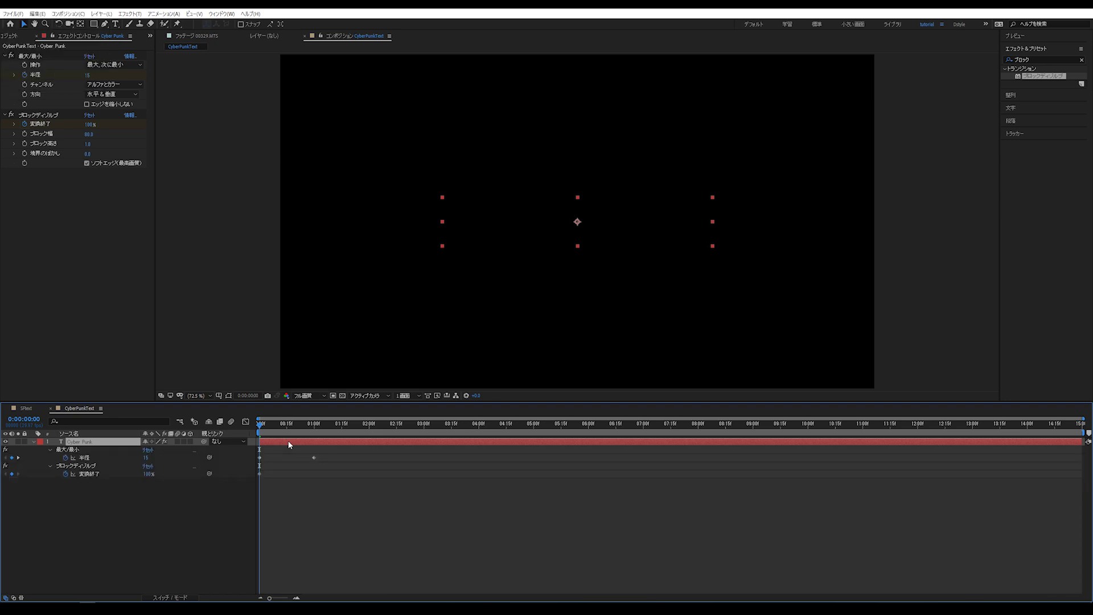
drag(318, 427, 314, 432)
click(146, 474)
text(0)
key(Return)
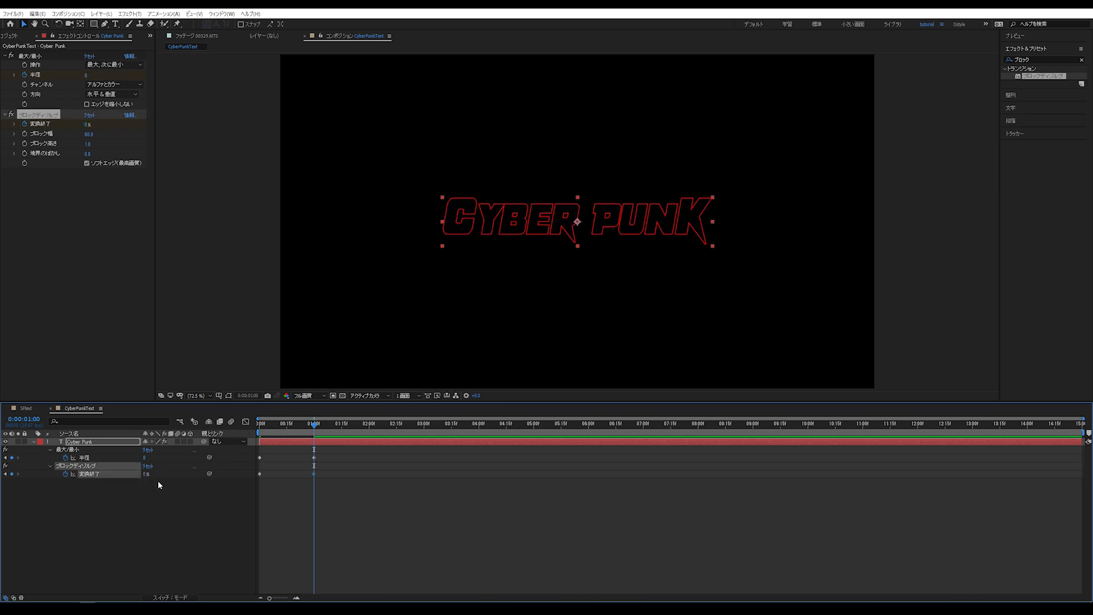
Scrub the dissolve reveal and raise the block height to 20.
click(461, 532)
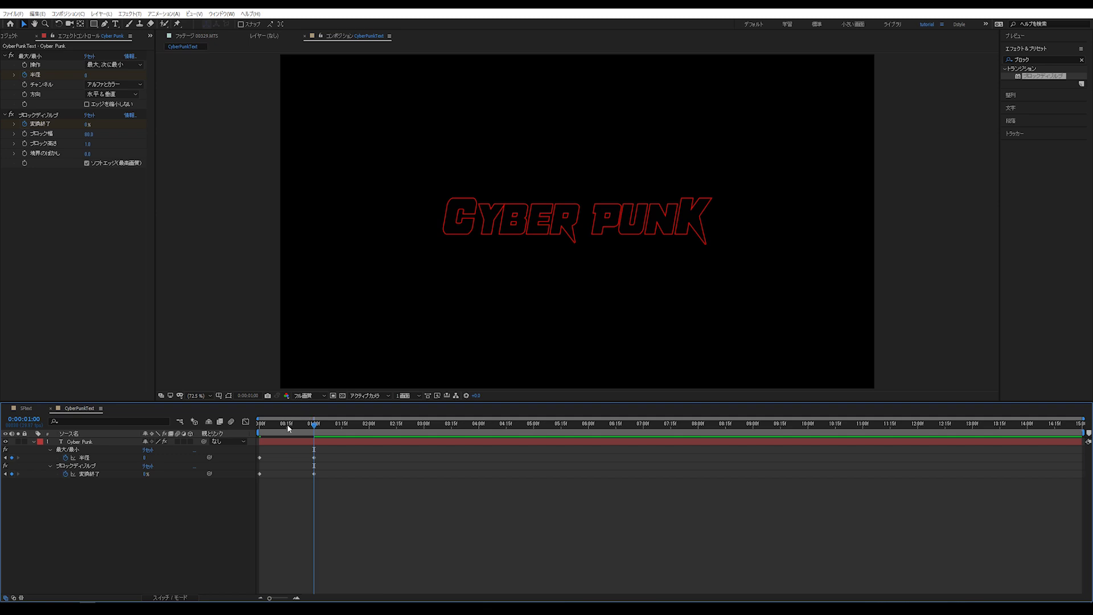
mouse_move(287, 428)
mouse_down()
mouse_move(273, 439)
mouse_move(297, 450)
mouse_up()
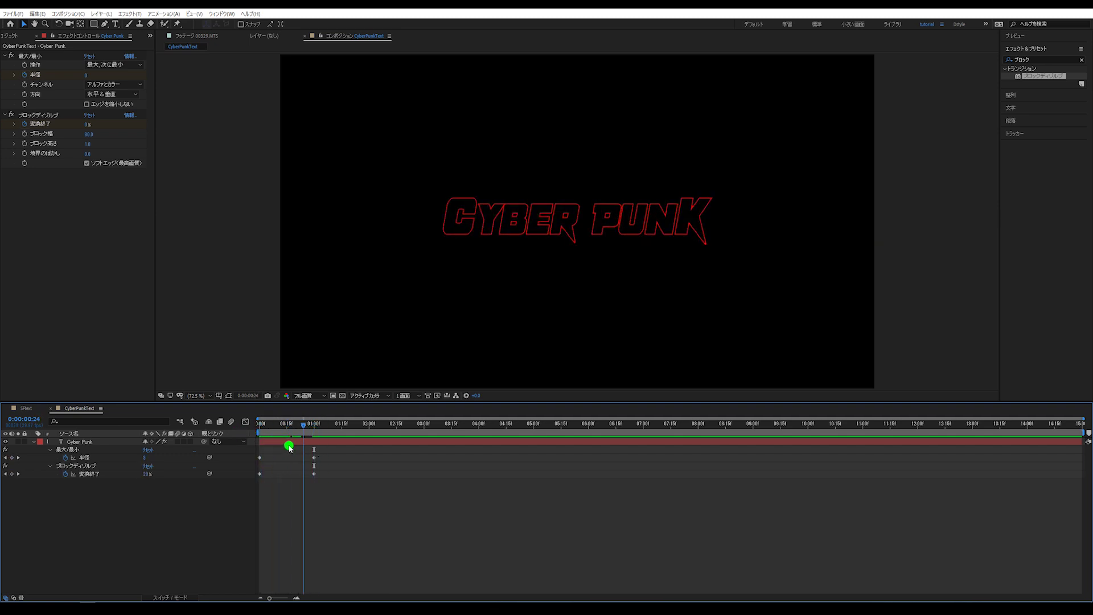
drag(297, 450, 275, 450)
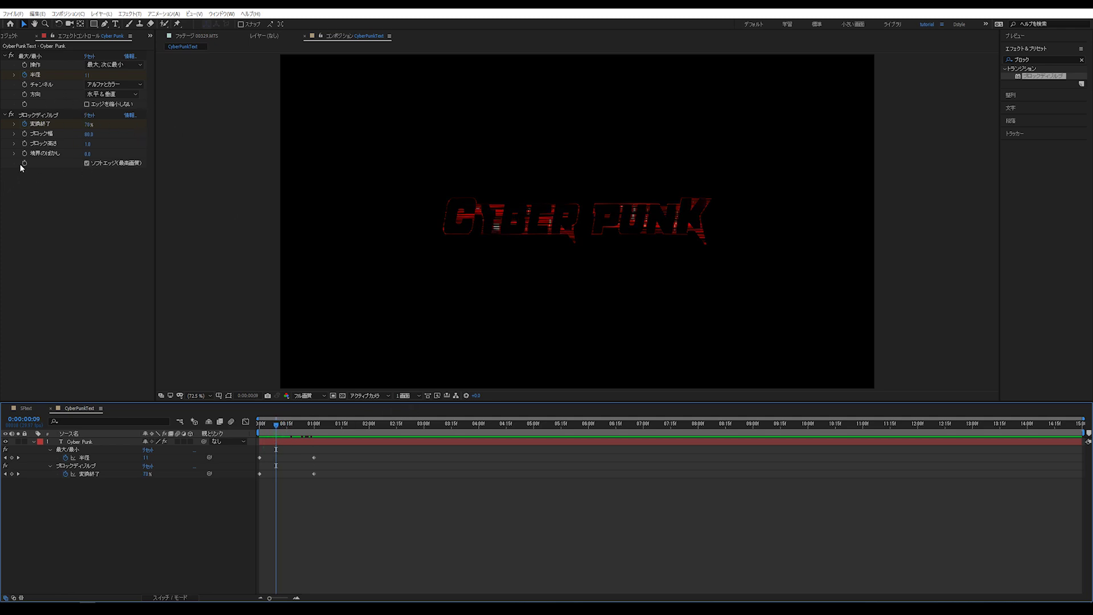
click(88, 143)
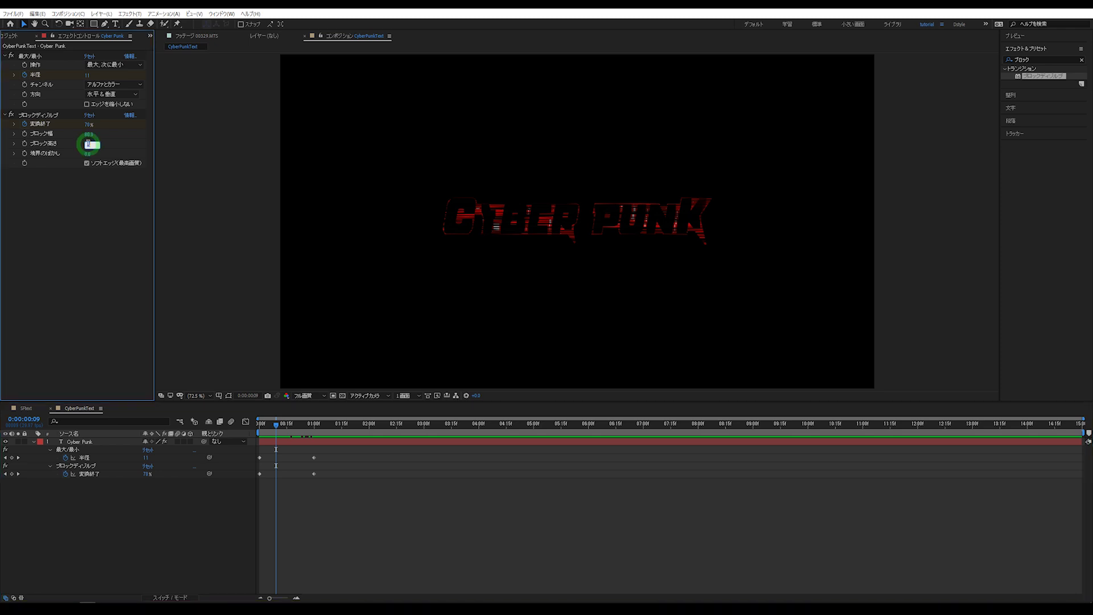
key(Return)
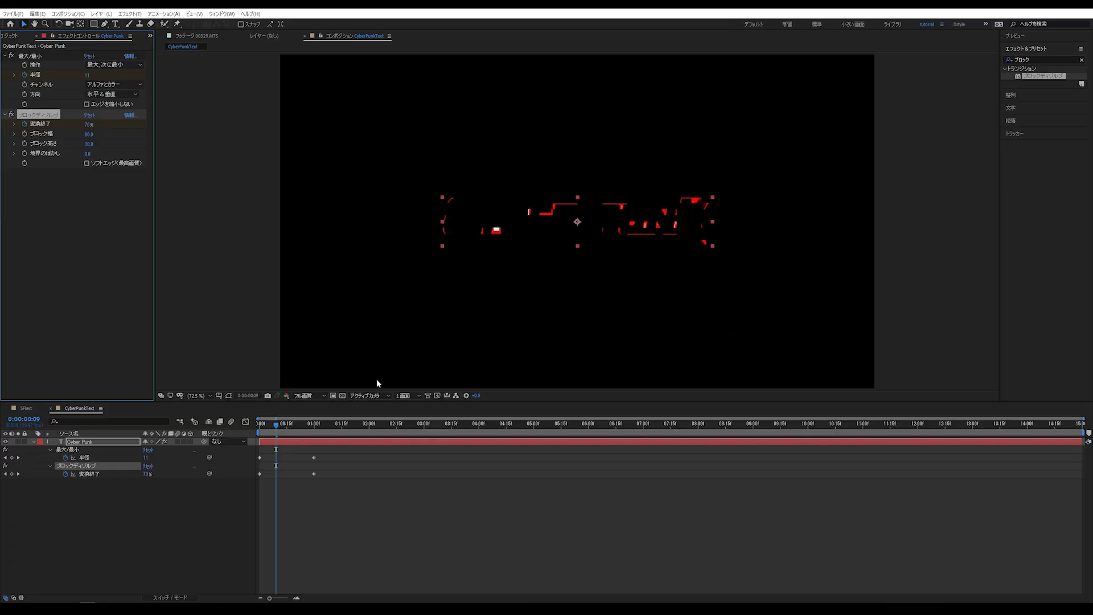
drag(278, 428, 300, 427)
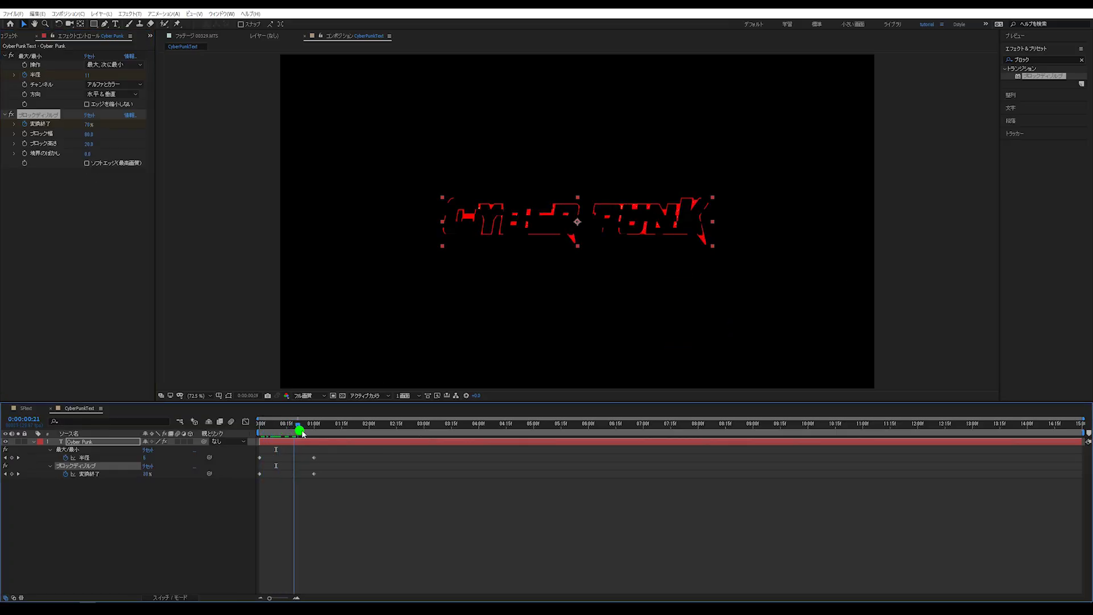
click(342, 395)
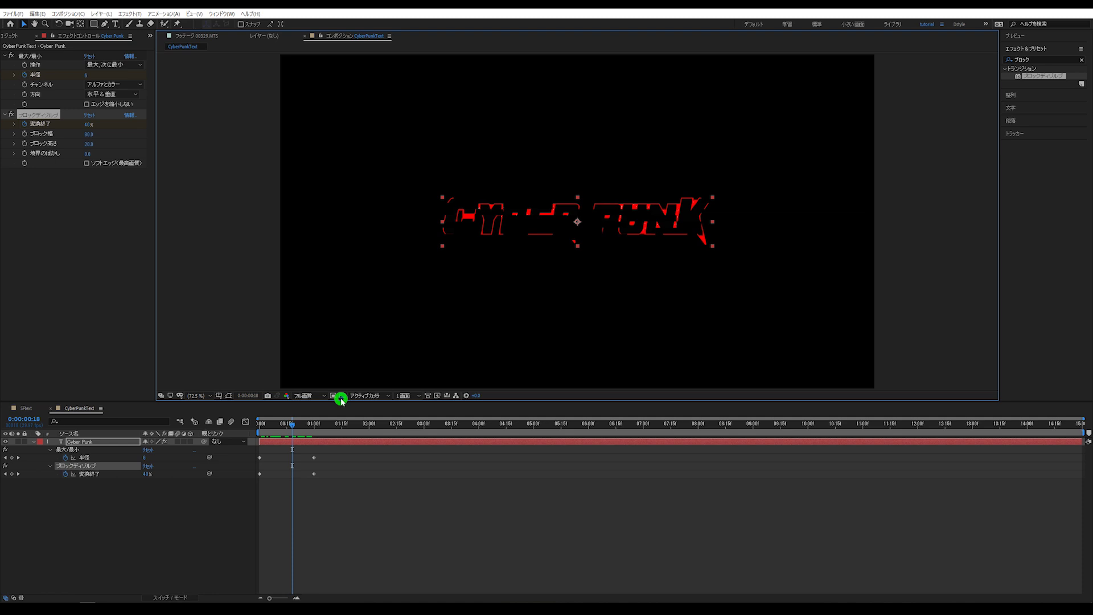
Show the transparency grid, preview the glitch reveal, and adjust the block height.
click(267, 426)
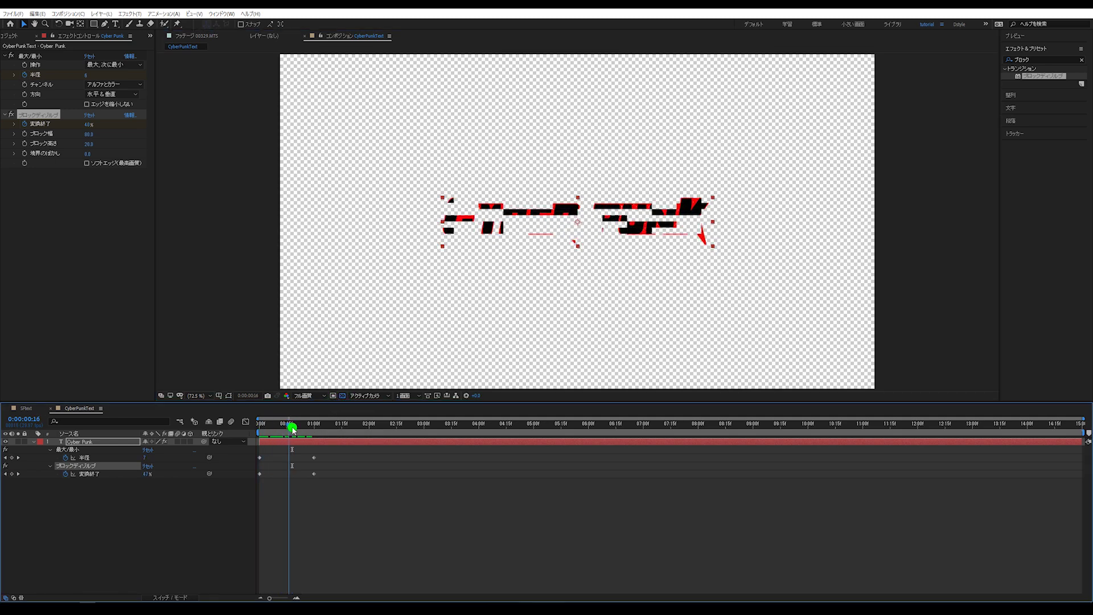
mouse_move(267, 428)
mouse_down()
mouse_move(292, 433)
mouse_move(244, 434)
mouse_up()
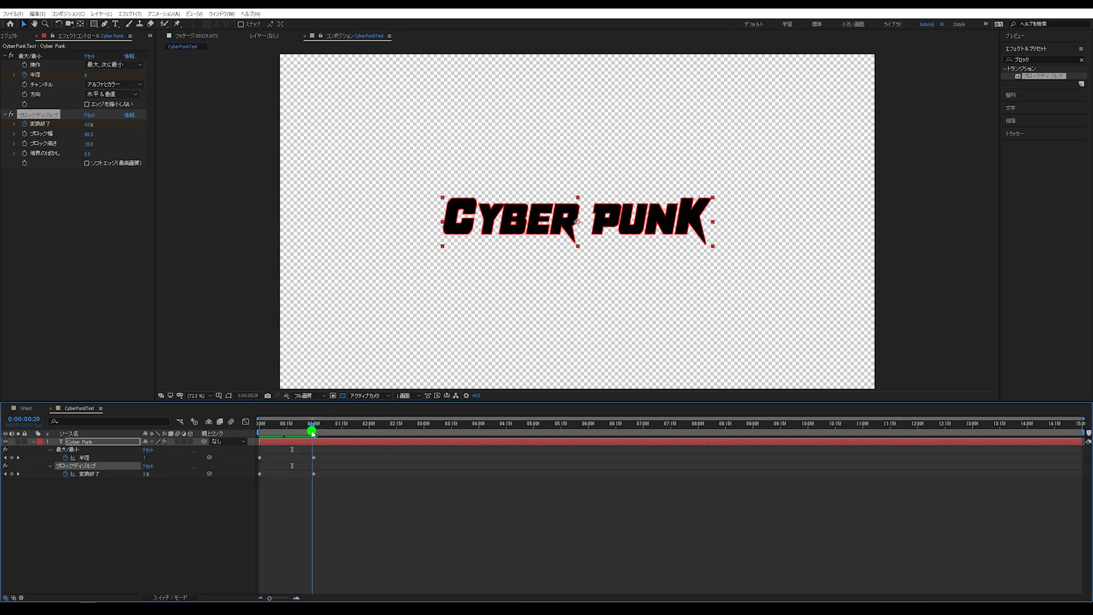
key(space)
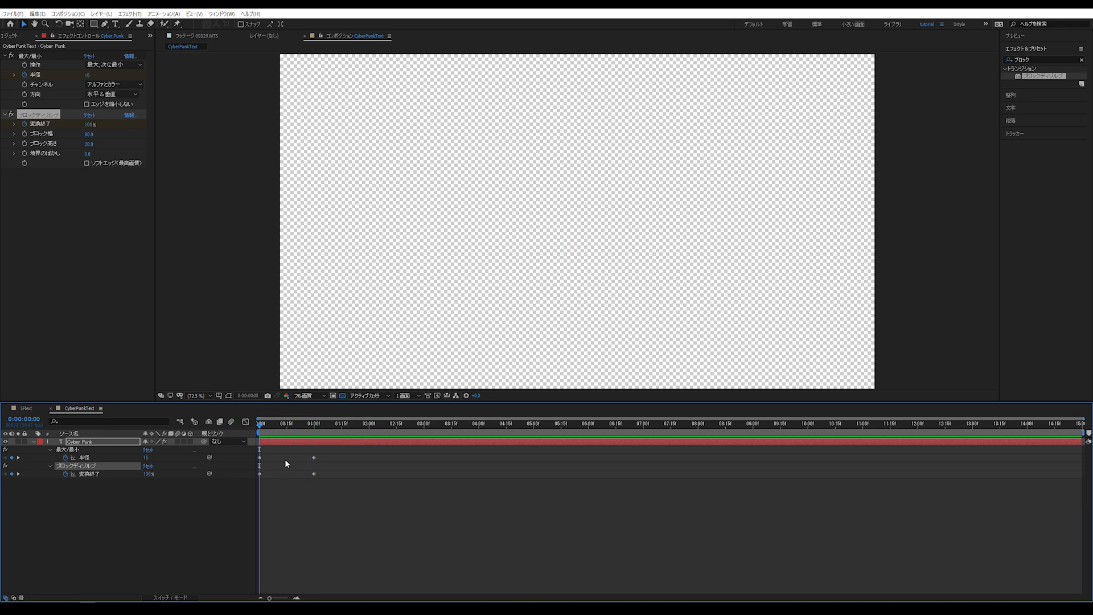
drag(311, 427, 300, 441)
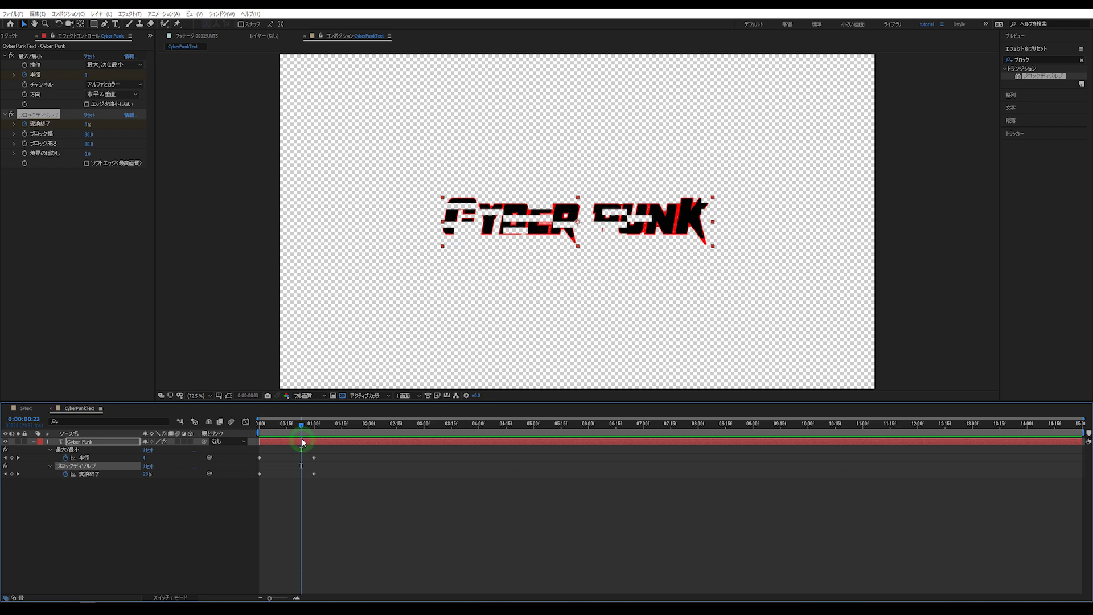
drag(89, 144, 62, 128)
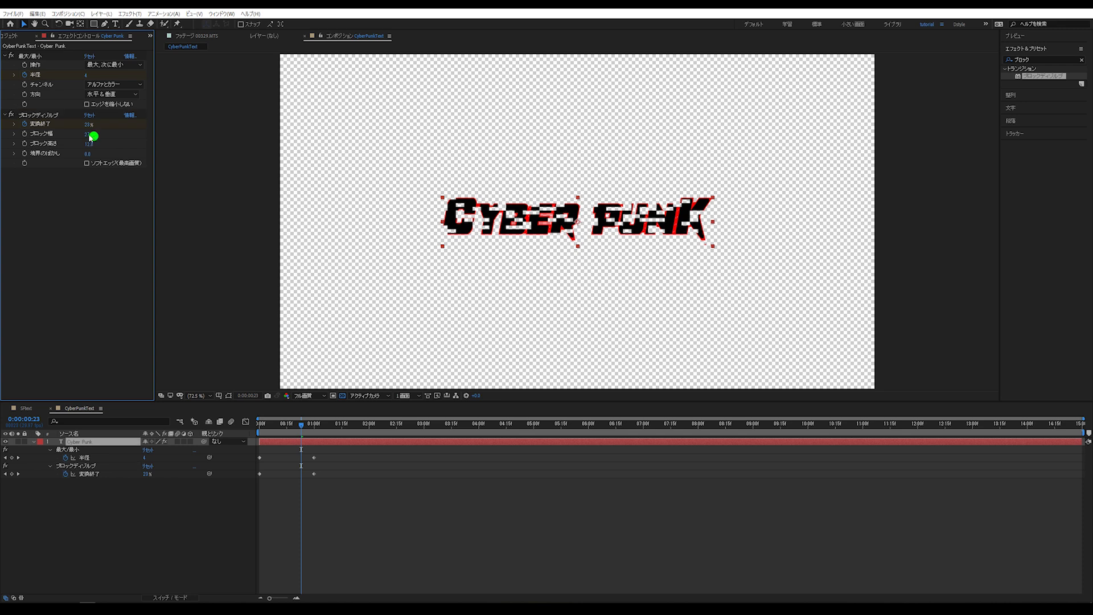
Re-enter block width 80, replay the reveal from the start, and clear the effect search.
click(89, 134)
text(80)
key(Return)
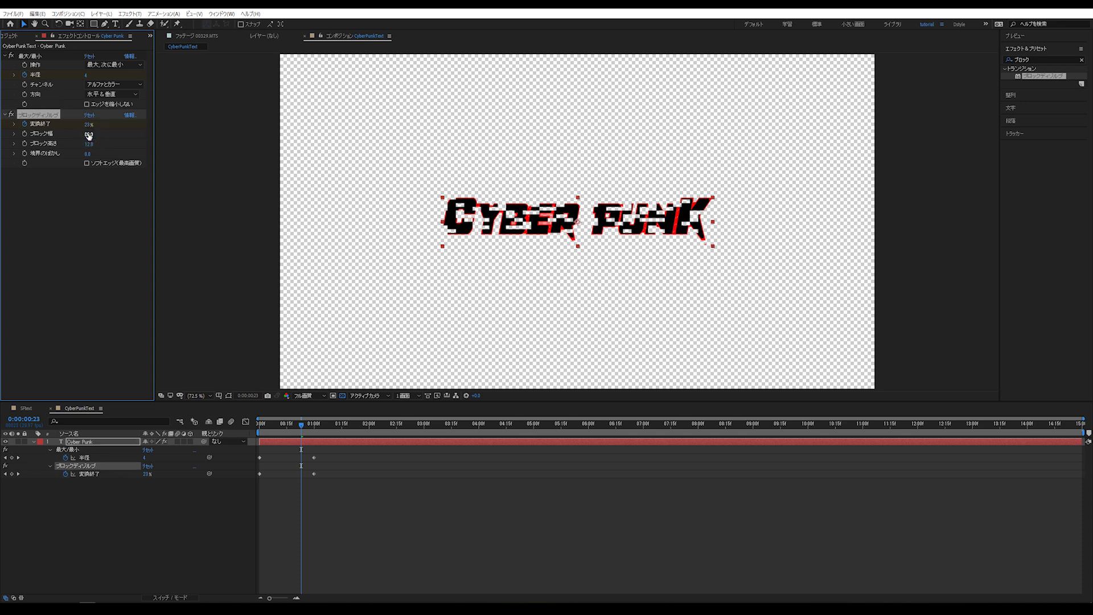
click(89, 144)
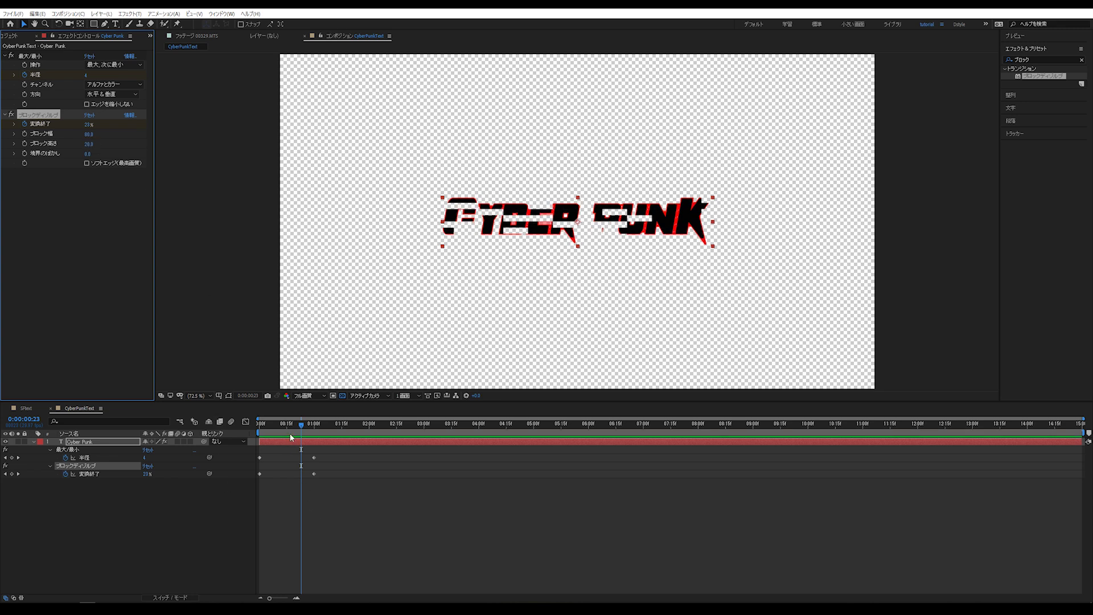
key(Home)
key(space)
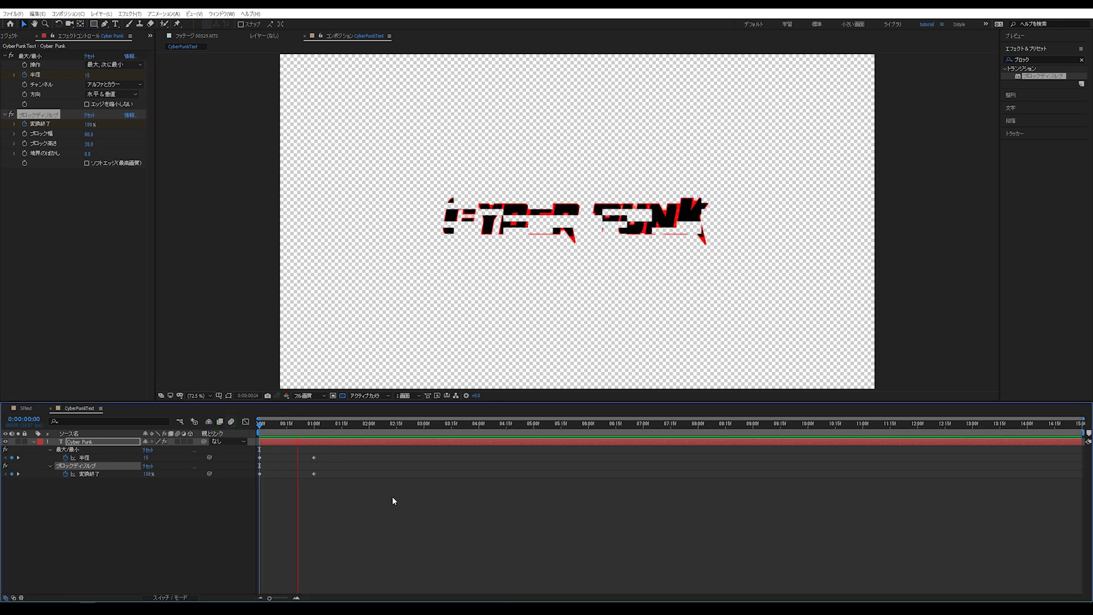
key(space)
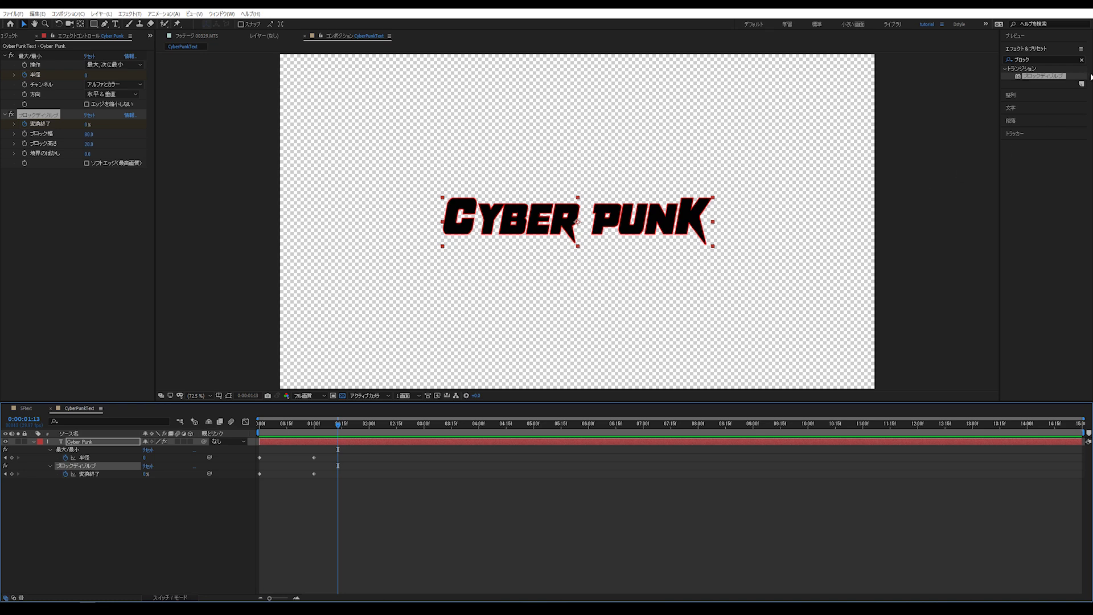
click(1082, 61)
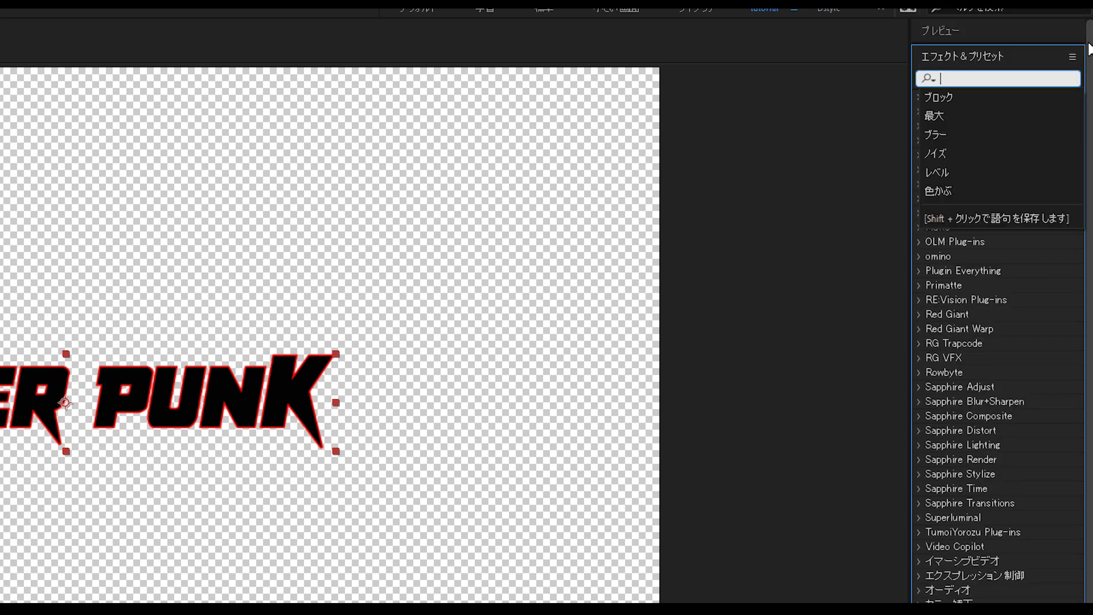
Search チェッカー in Effects & Presets and apply Checkerboard to the CYBER PUNK text layer.
text(チェッカー)
key(Return)
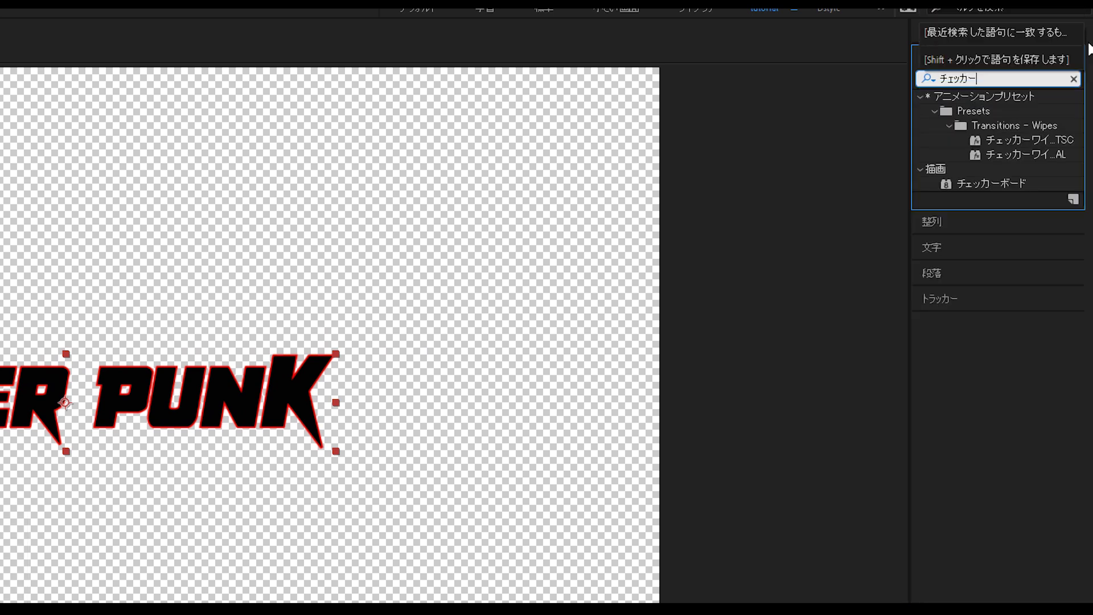
click(998, 186)
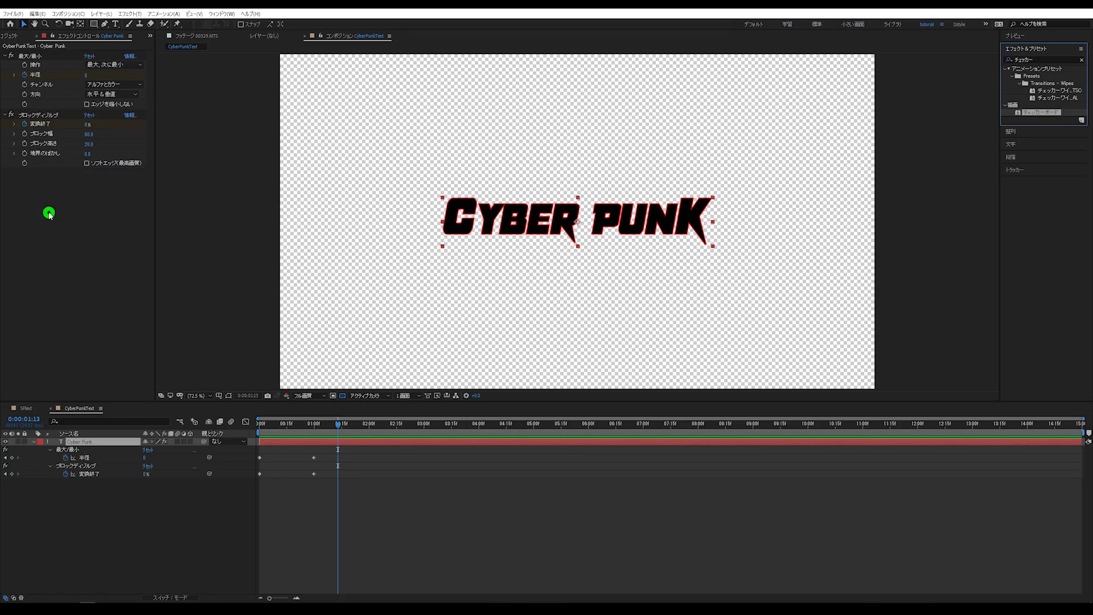
drag(1054, 114, 49, 212)
Set the Checkerboard blending mode to Stencil Alpha and scrub the checker squares finer.
click(342, 395)
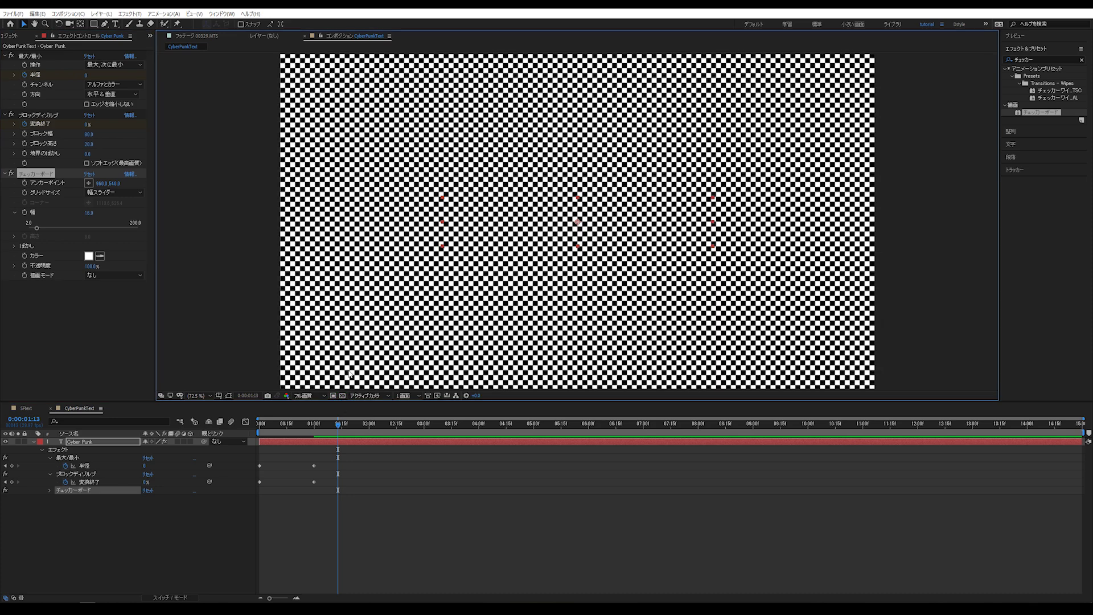
click(126, 279)
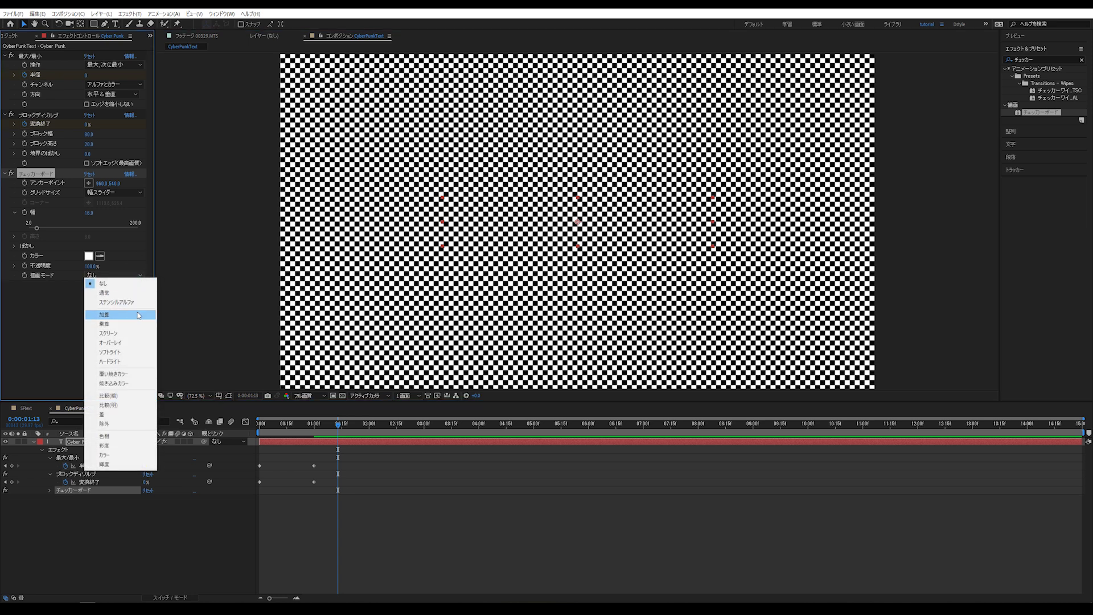
click(138, 305)
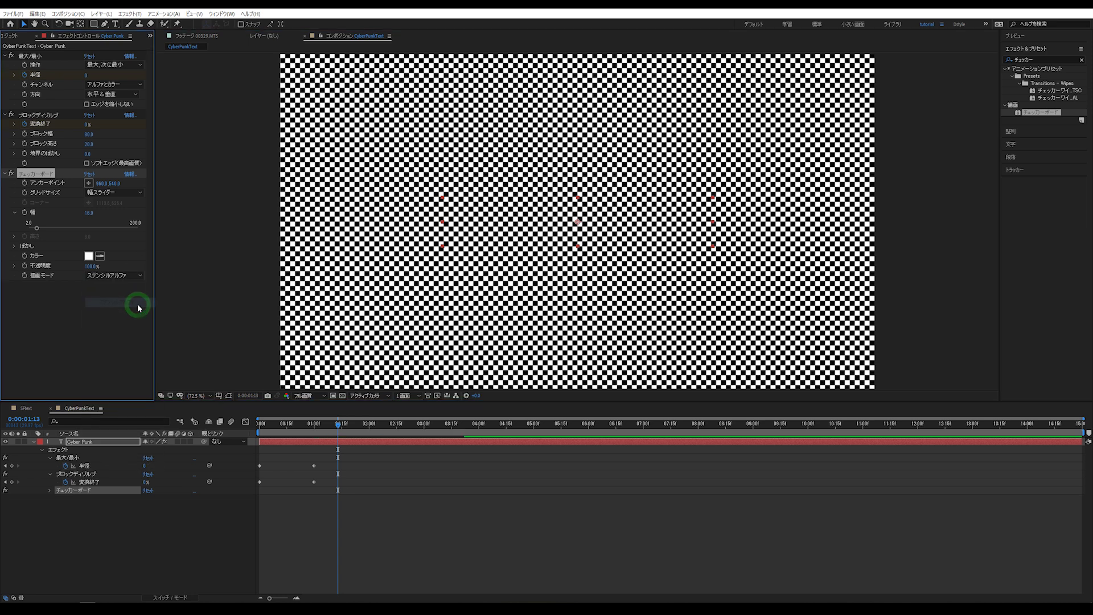
click(343, 396)
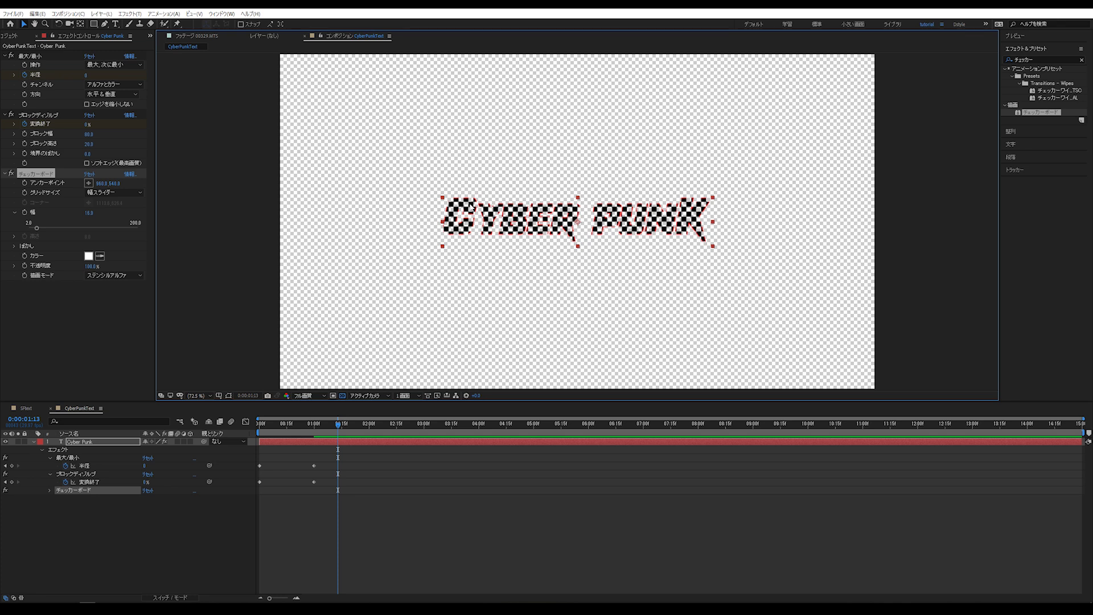
click(115, 274)
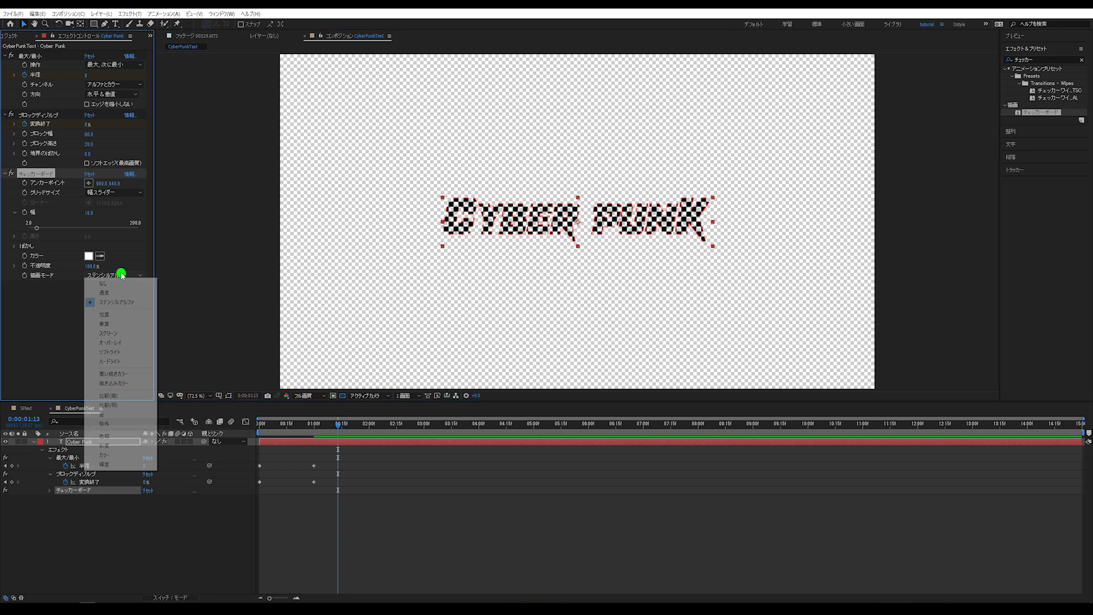
click(120, 284)
click(118, 276)
click(118, 302)
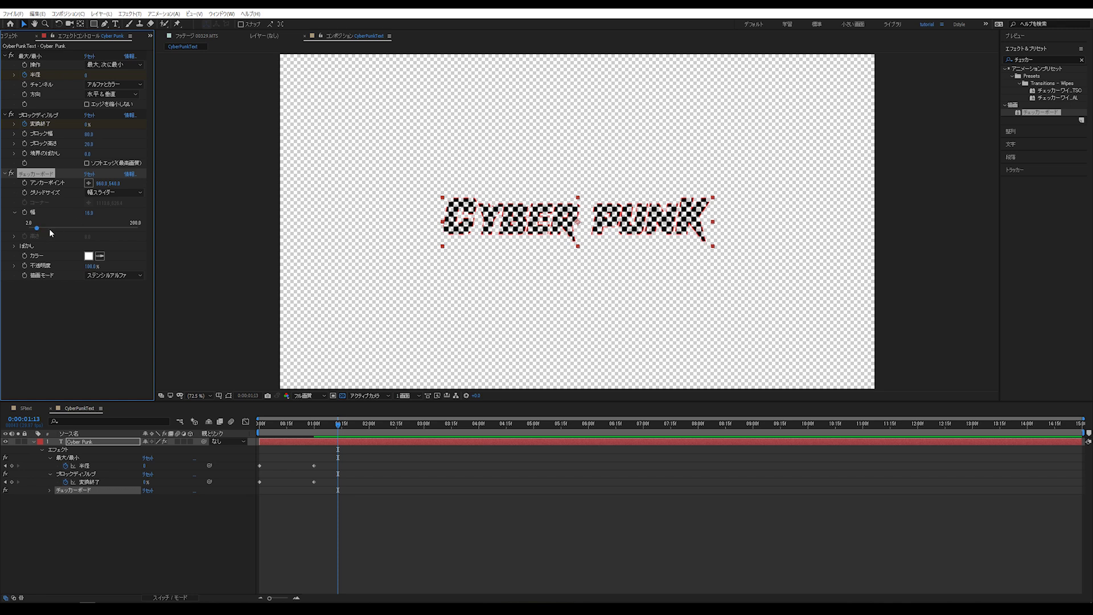
drag(38, 230, 29, 230)
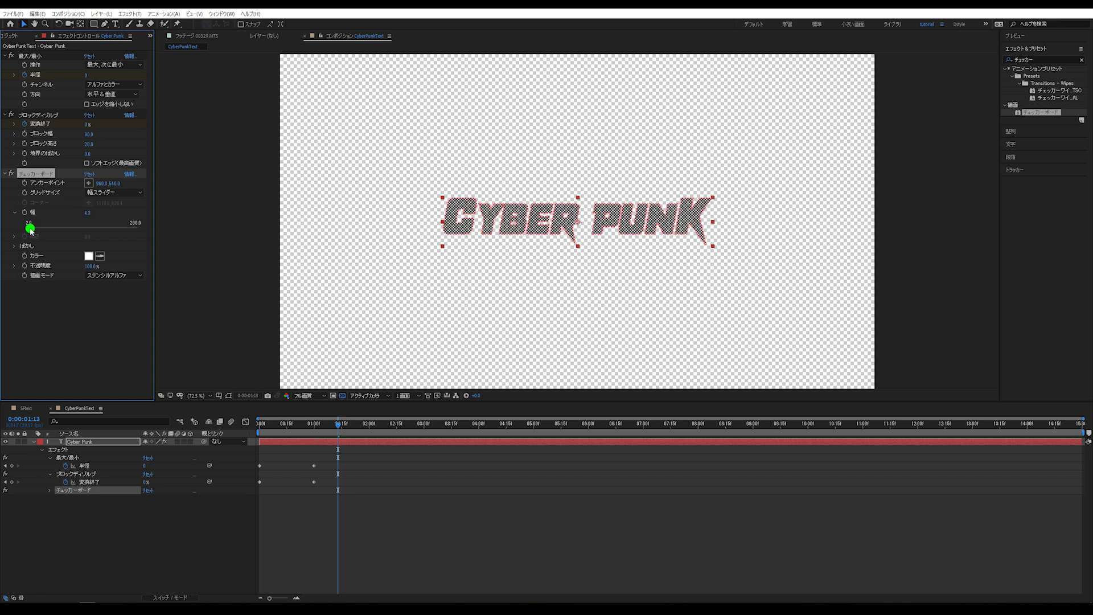
Set Checkerboard Width to 1.5 and check the pattern at 100% zoom.
click(87, 213)
text(1.5)
key(Return)
key(Return)
click(534, 545)
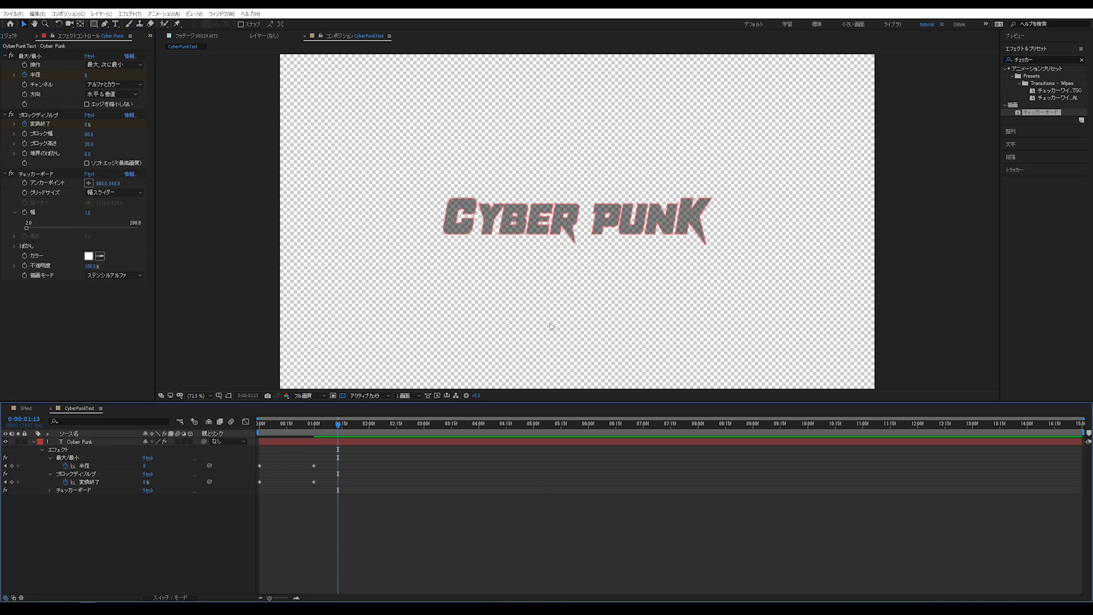
scroll(545, 247, up, 1)
scroll(543, 245, up, 2)
scroll(506, 208, up, 2)
scroll(453, 261, down, 2)
key(comma)
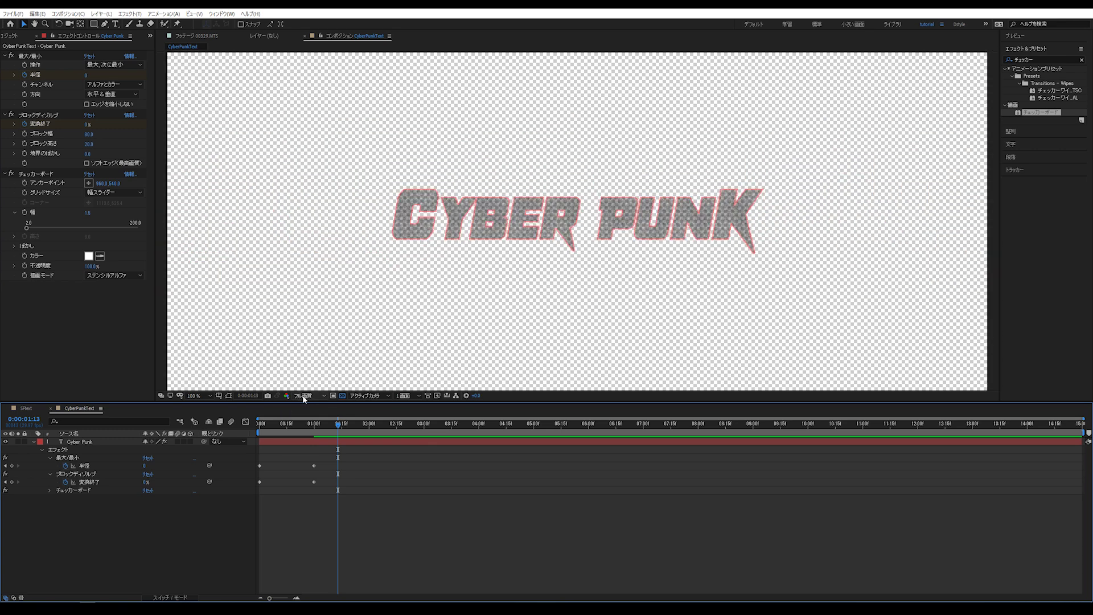
Preview the title against black, restore the transparency grid, and bring up SFtext composition.
click(342, 395)
click(342, 395)
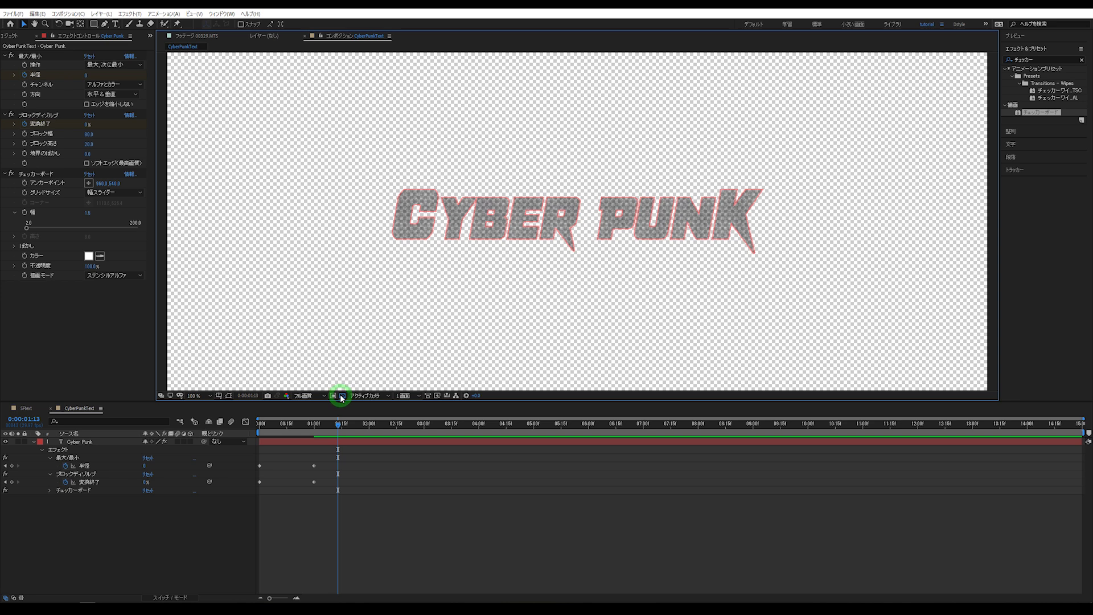
click(102, 519)
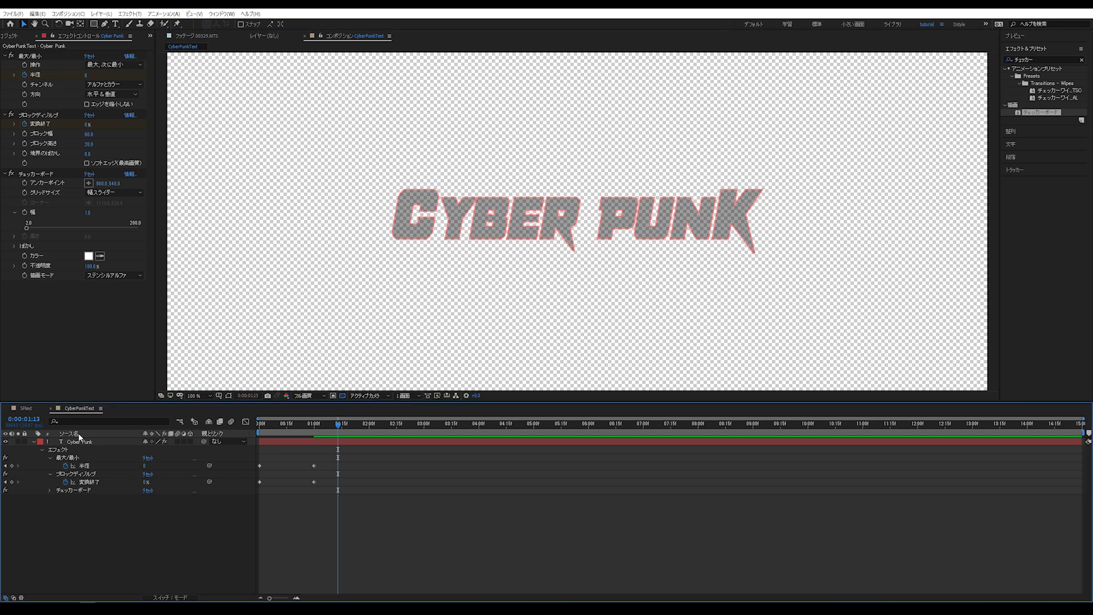
click(26, 408)
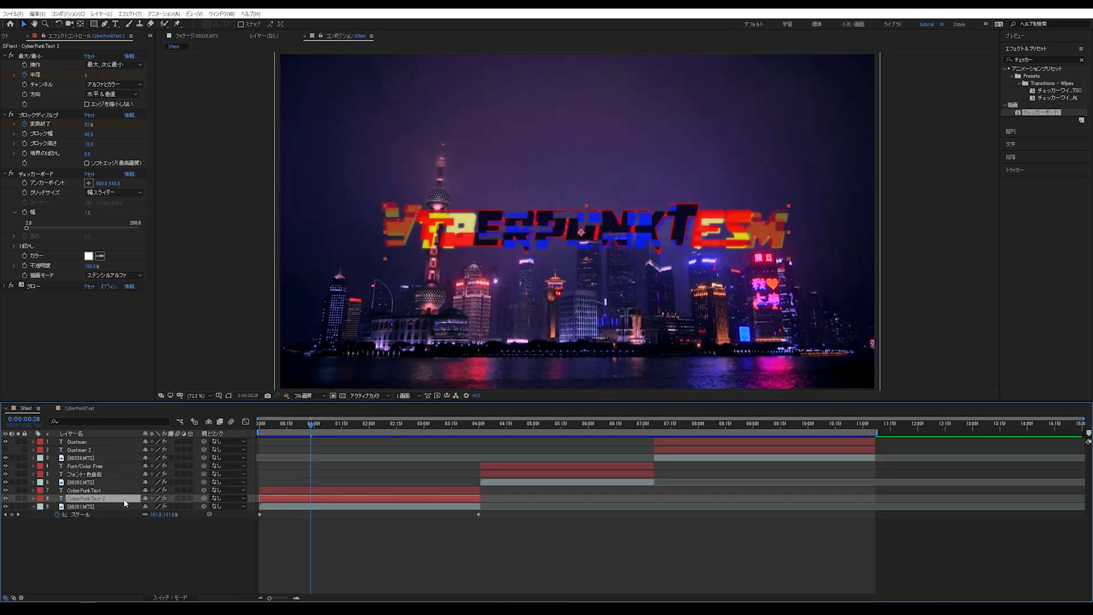
Copy 00261.MTS from SFtext and paste it into CyberPunkText beneath the Cyber Punk layer.
click(100, 506)
key(ctrl+c)
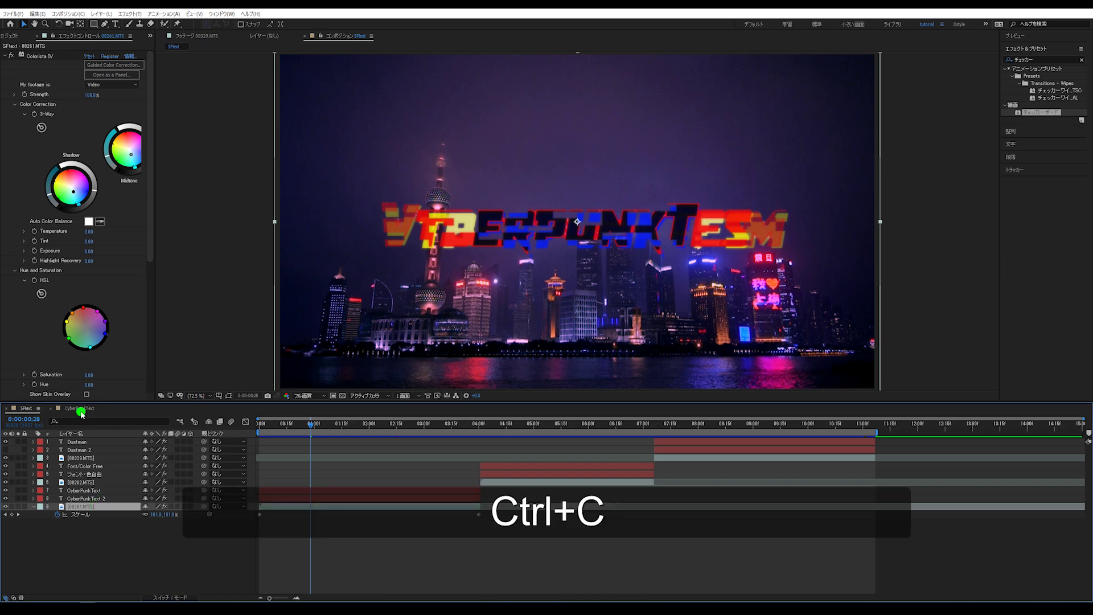
click(81, 410)
click(305, 549)
key(ctrl+v)
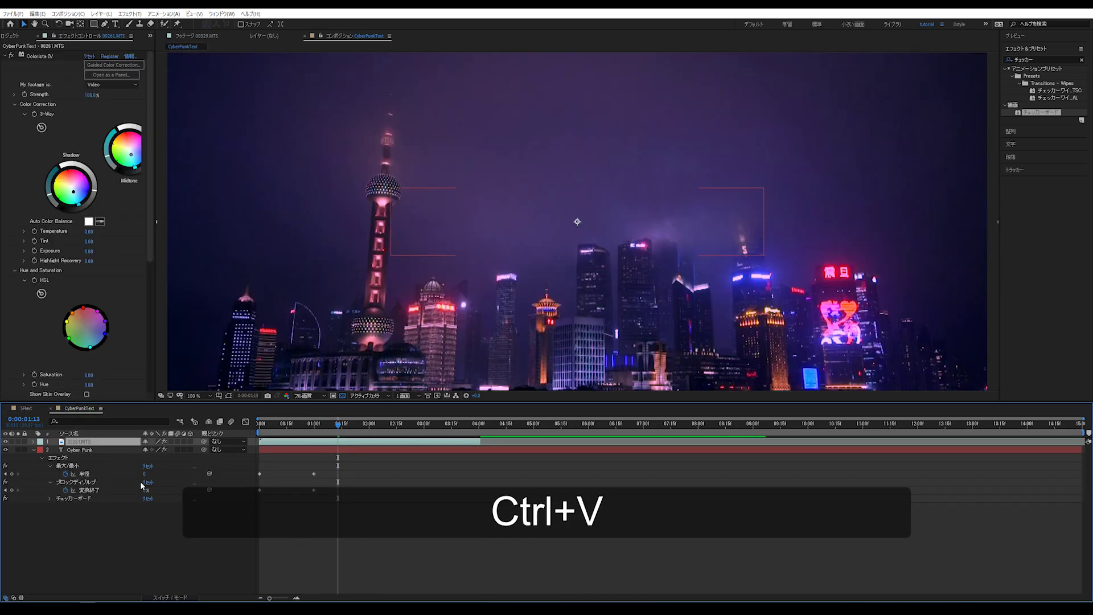
drag(80, 442, 78, 509)
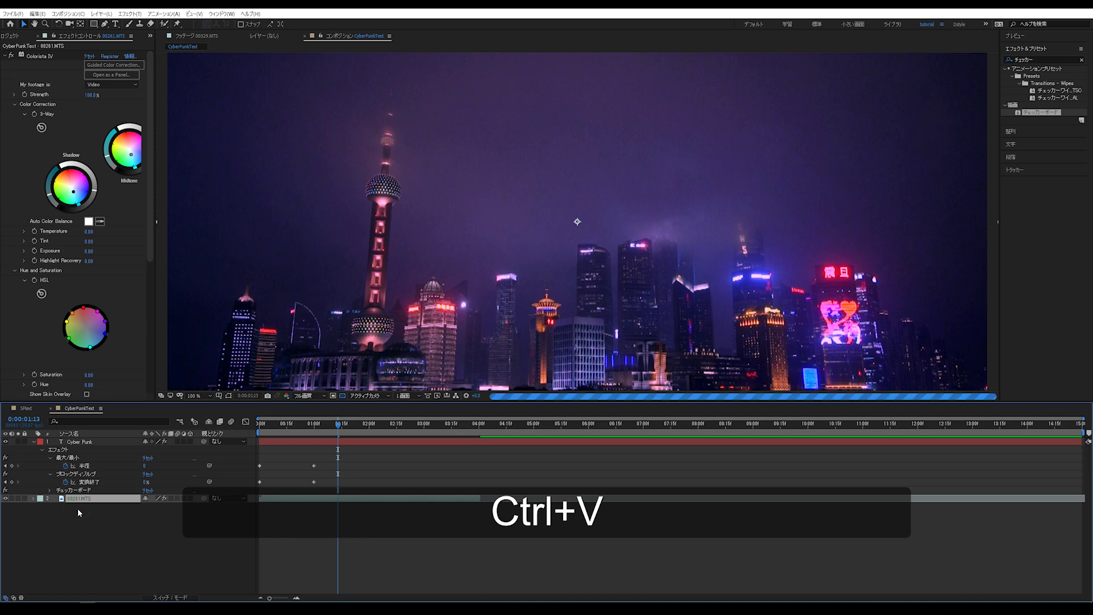
click(436, 541)
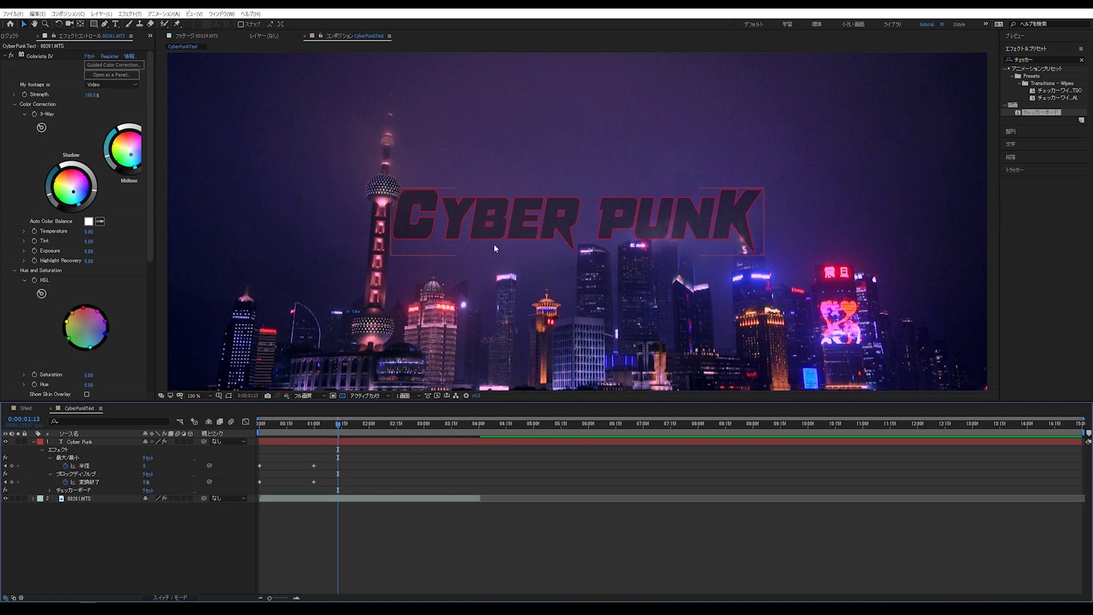
key(period)
key(period)
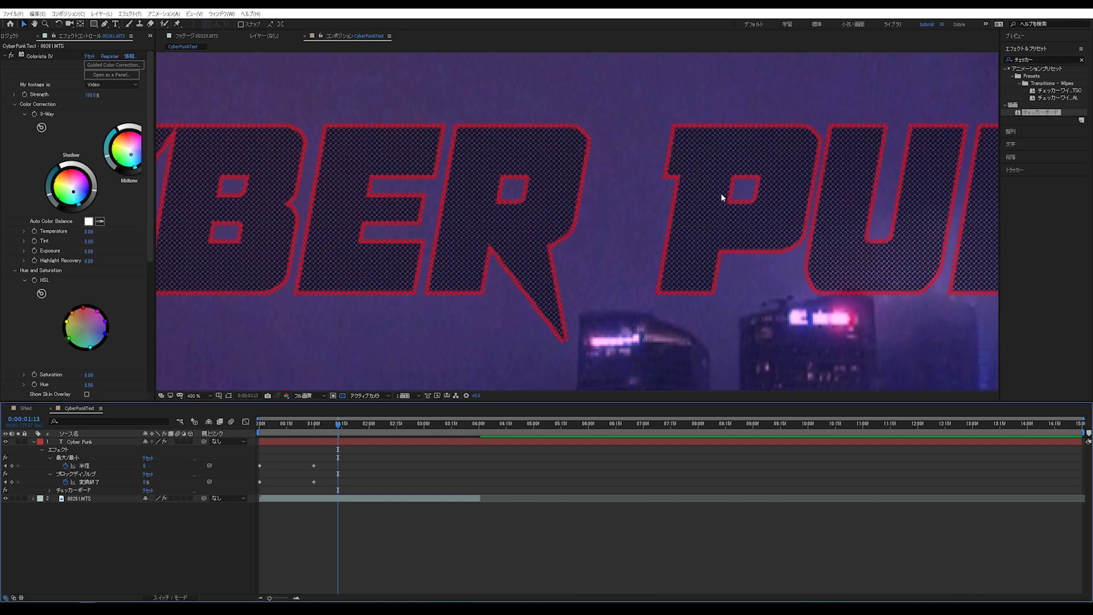
key(comma)
key(comma)
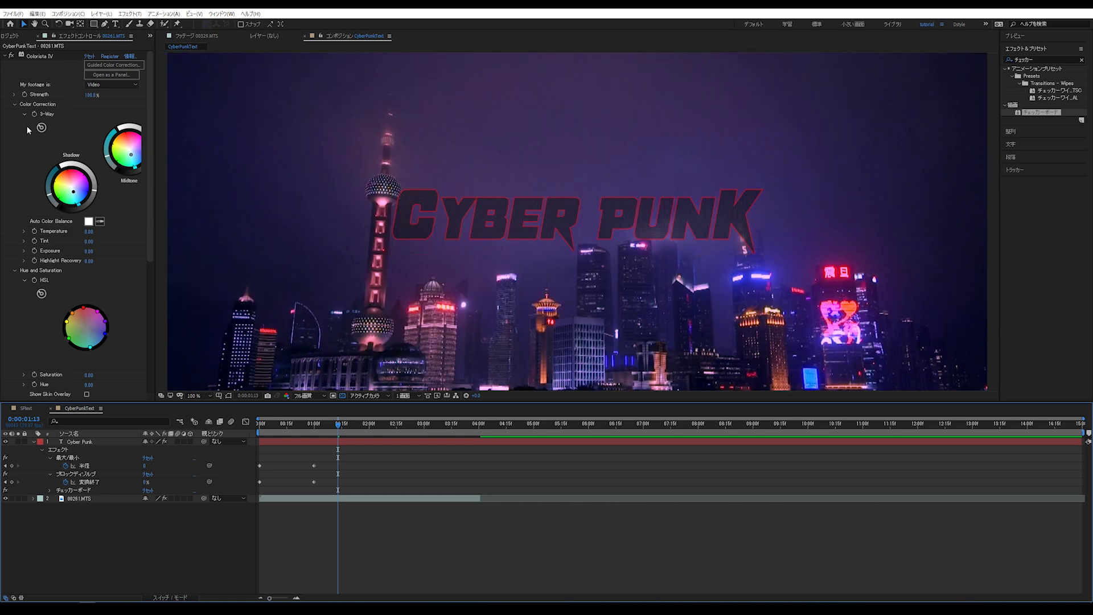
Collapse the Colorista IV, 最大/最小, ブロックディゾルブ and チェッカーボード effect settings.
click(5, 55)
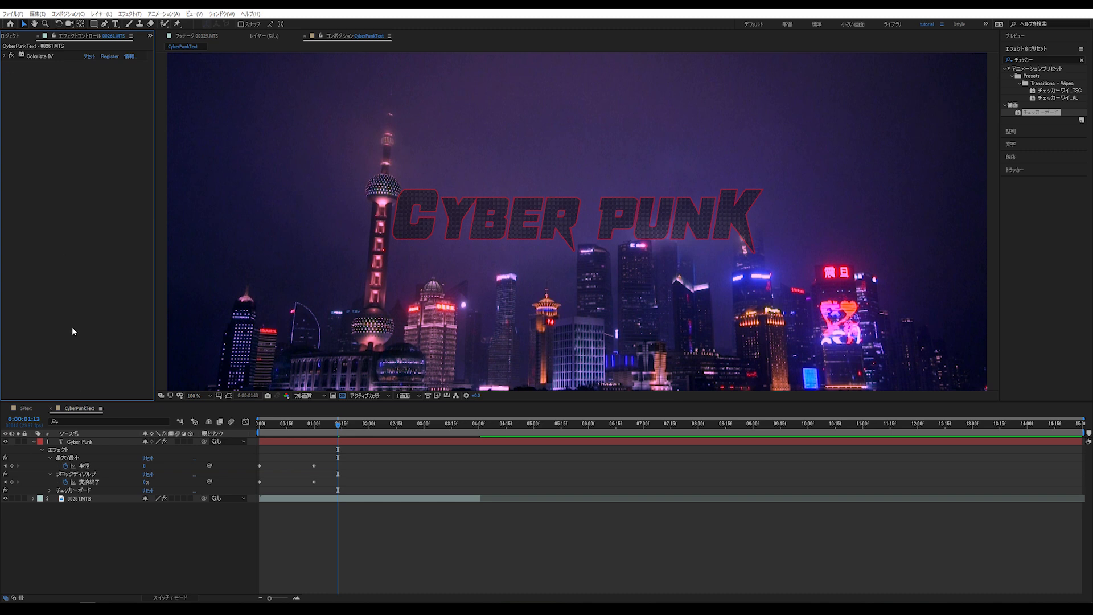
click(73, 442)
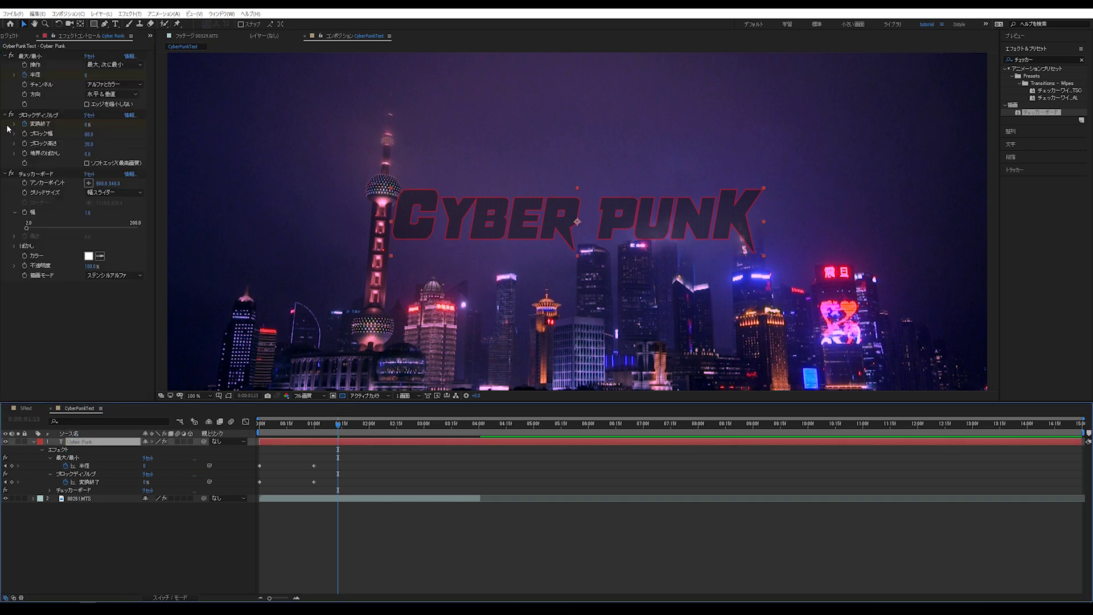
click(6, 56)
click(6, 66)
click(5, 75)
click(439, 538)
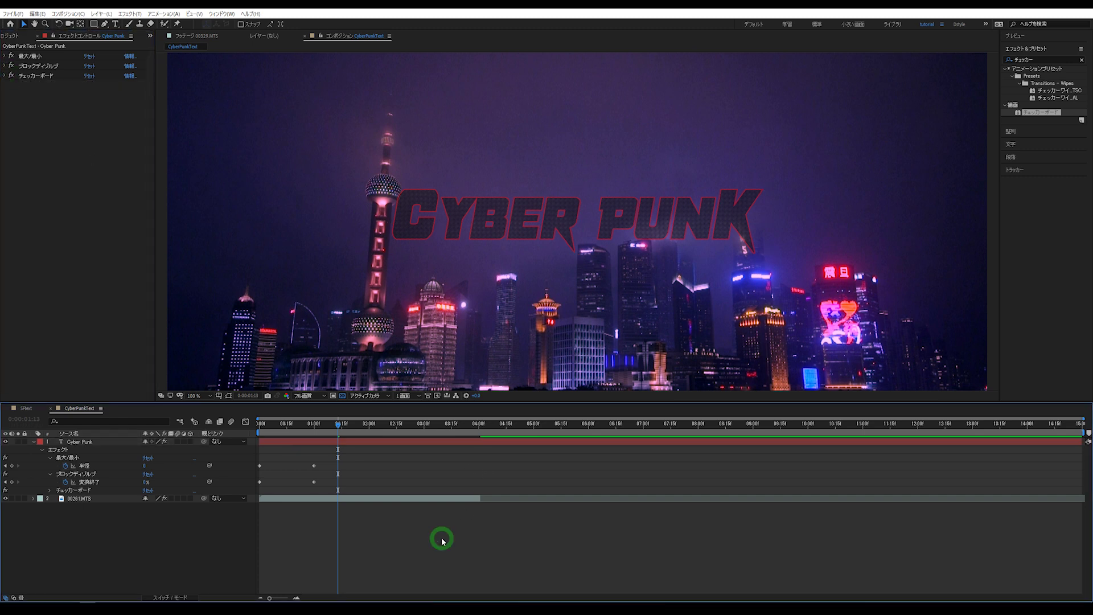
click(337, 443)
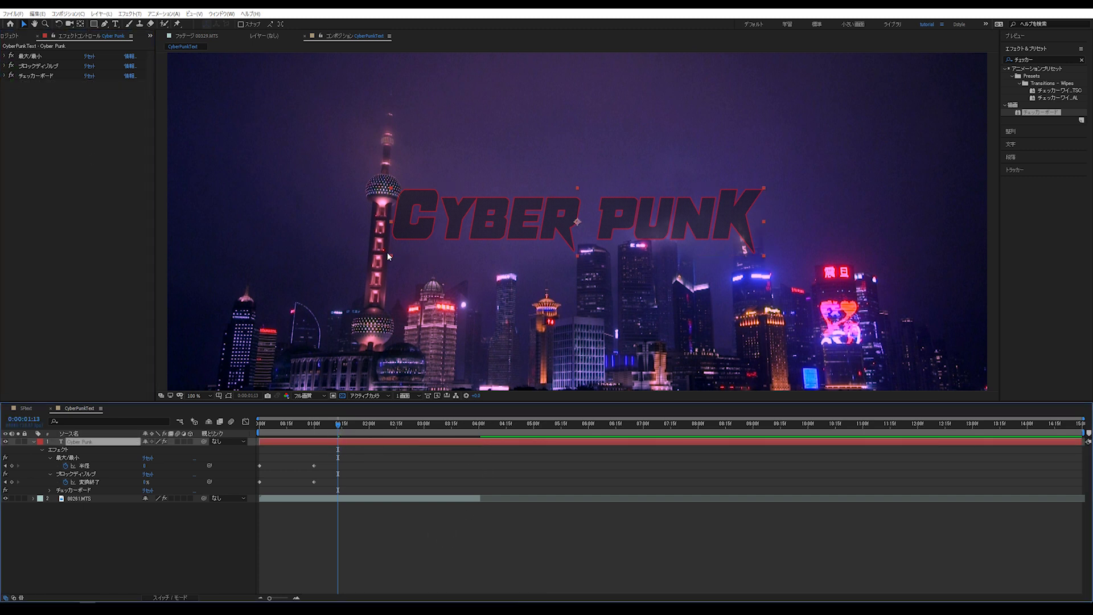
click(1082, 60)
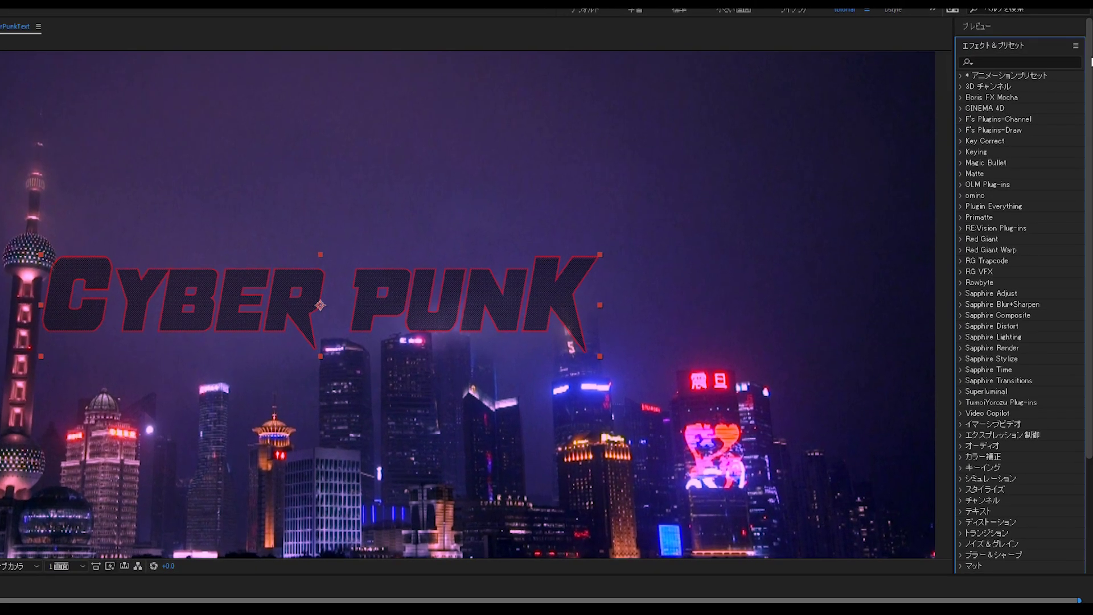
Search グロー and apply the Glow effect to the Cyber Punk title.
click(1030, 61)
text(ぐo-)
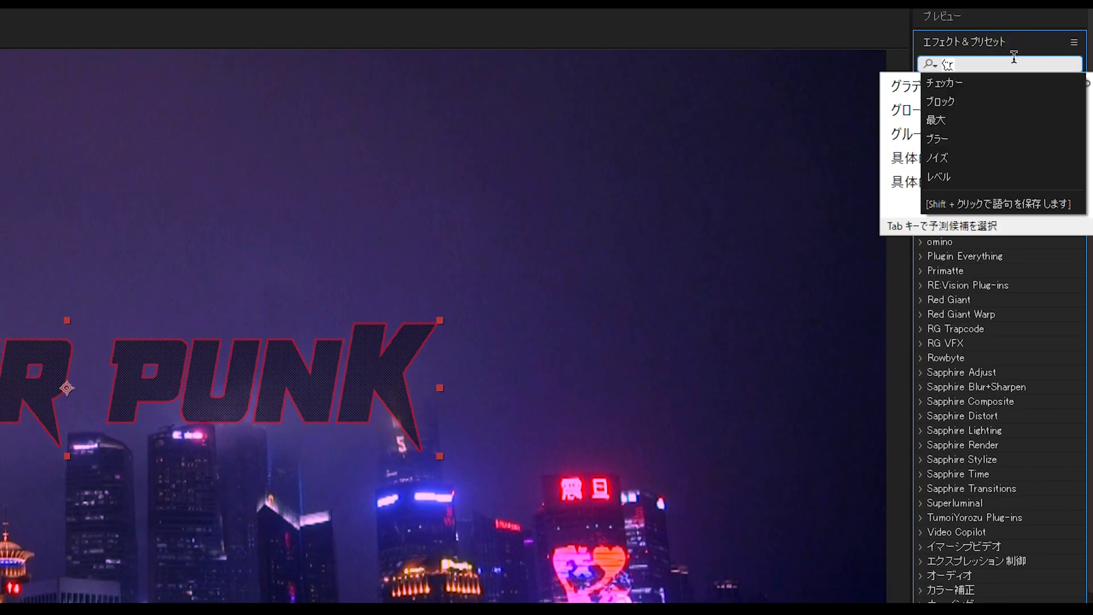
key(Return)
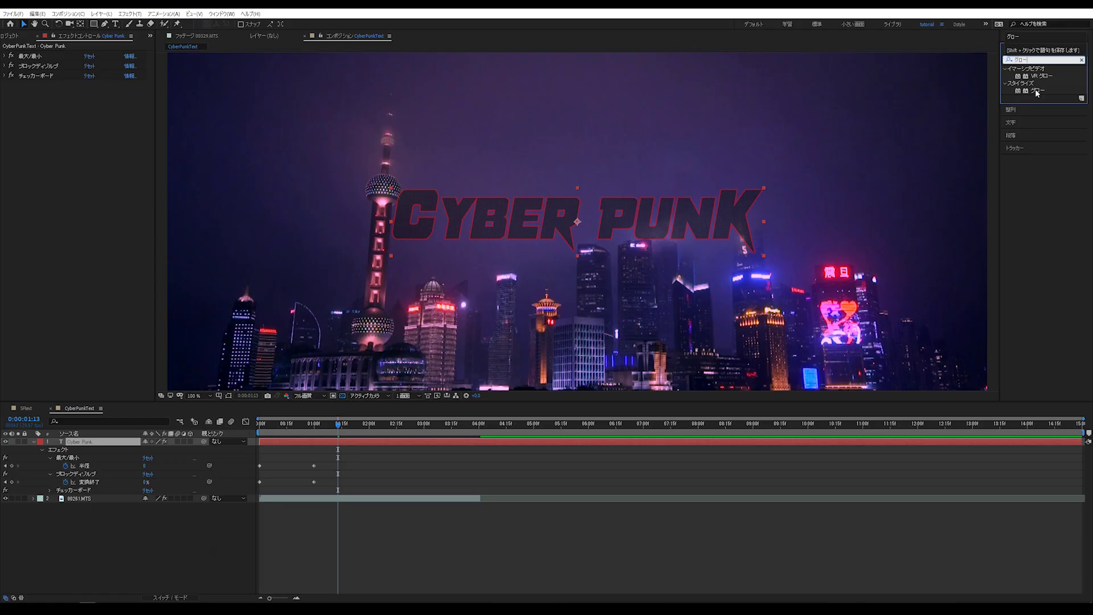
mouse_move(981, 125)
mouse_down()
mouse_move(211, 181)
mouse_move(79, 177)
mouse_up()
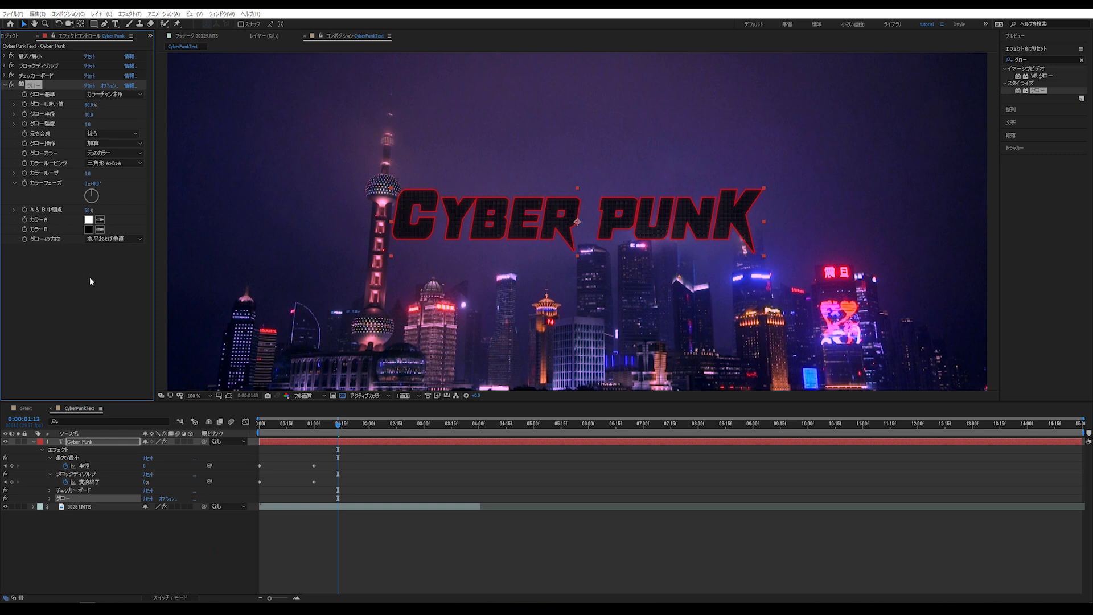
Set Glow Threshold to 30% and Glow Radius to 10.
click(88, 114)
right_click(85, 104)
click(89, 106)
text(30)
click(86, 115)
click(107, 119)
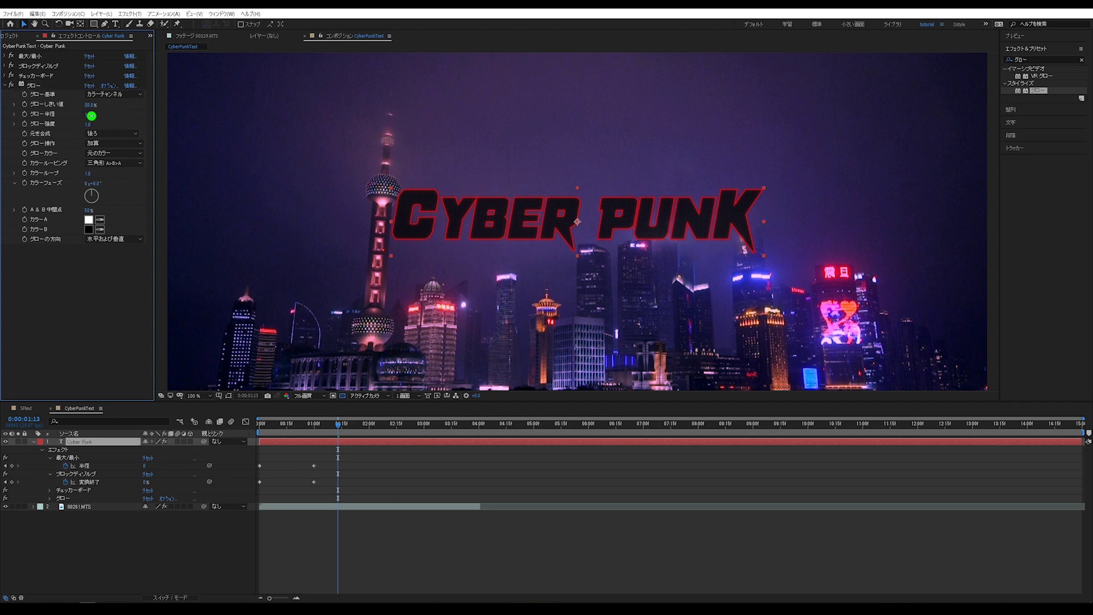
key(Return)
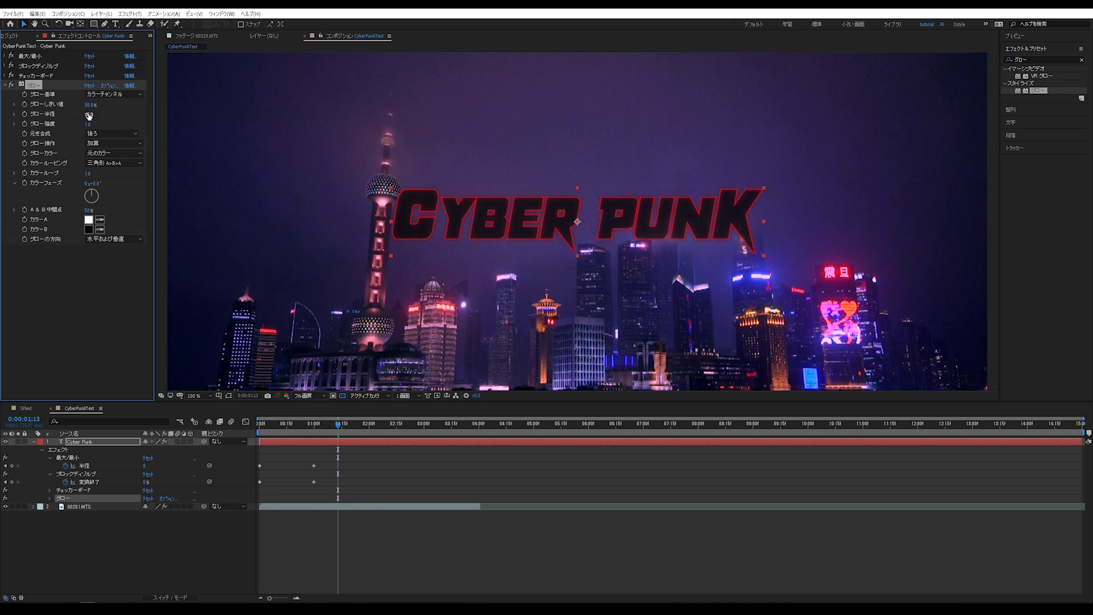
Return to the start of the animation and switch off all four title effects.
drag(329, 431, 303, 433)
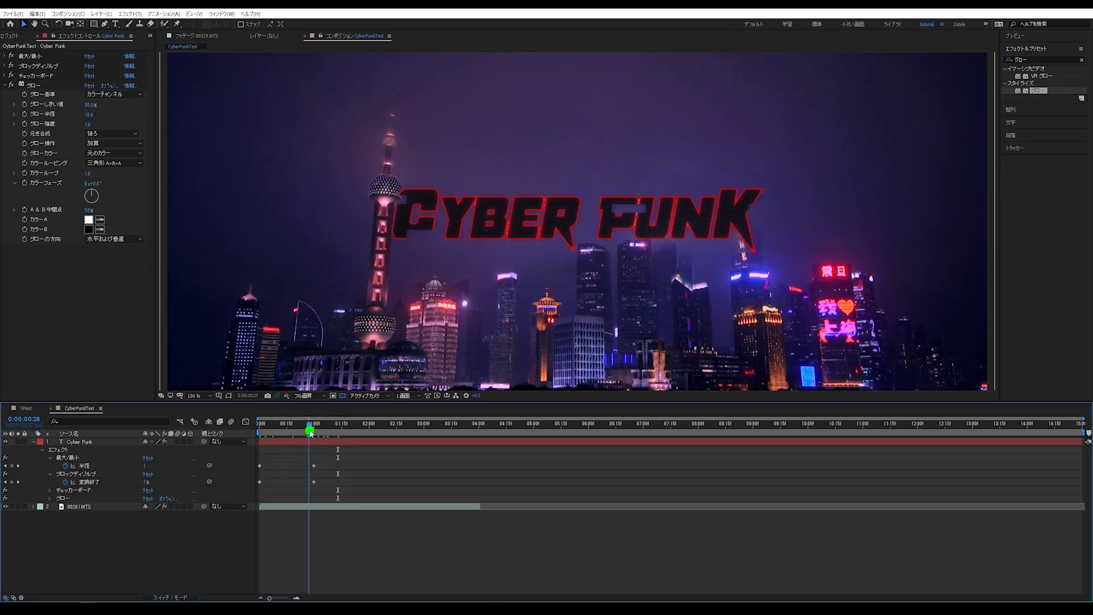
drag(302, 433, 216, 431)
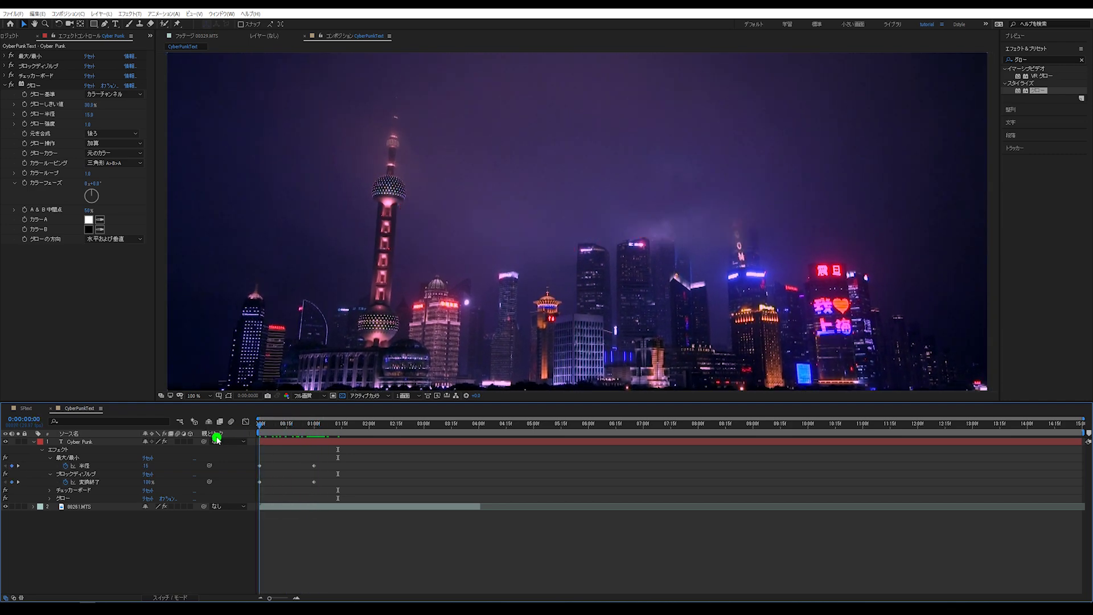
click(7, 84)
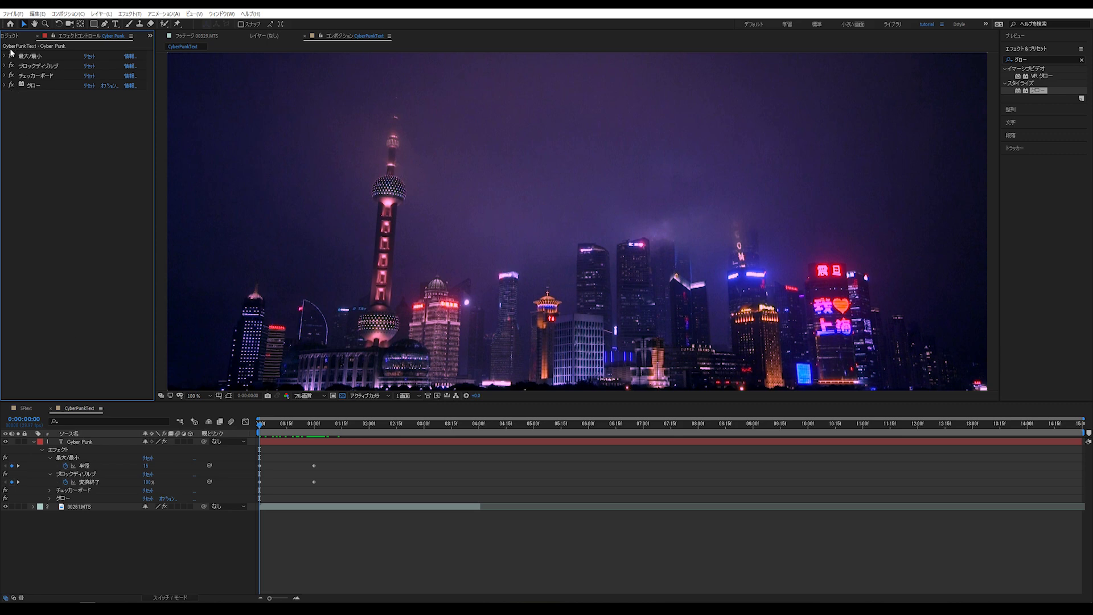
drag(11, 56, 16, 100)
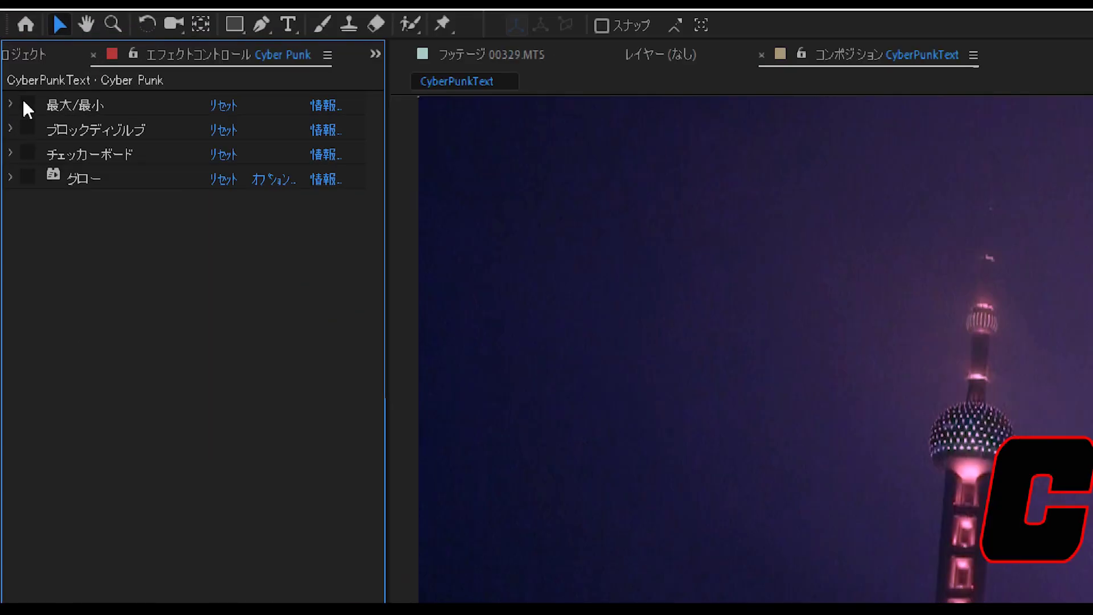
Switch the four title effects back on and enlarge the timeline with effects collapsed.
mouse_move(27, 106)
mouse_down()
mouse_move(38, 193)
mouse_move(29, 176)
mouse_up()
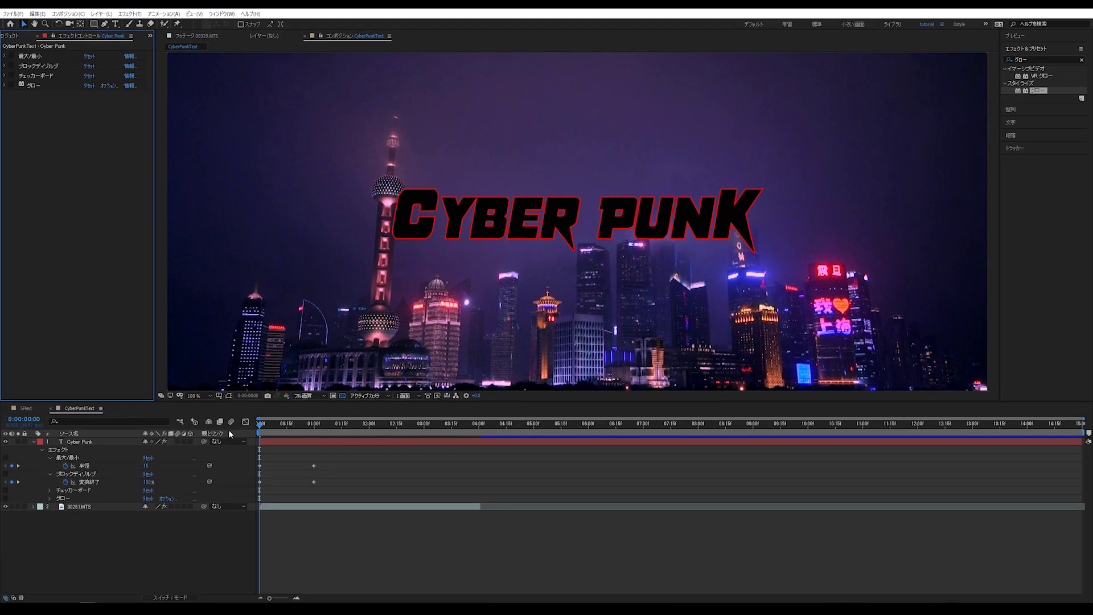
click(34, 442)
ctrl+click(34, 442)
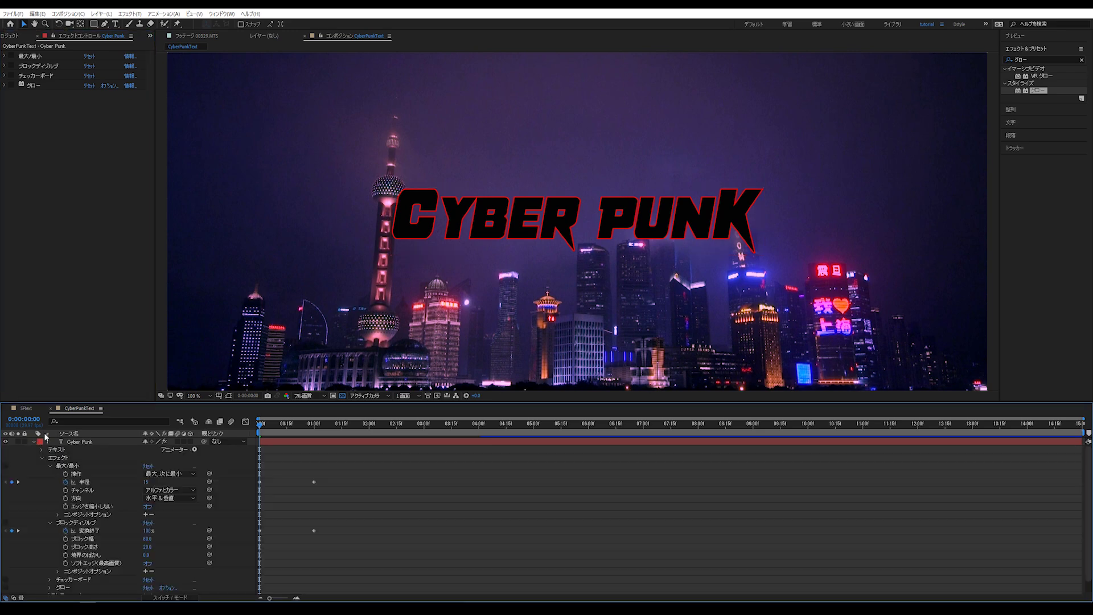
drag(89, 401, 118, 312)
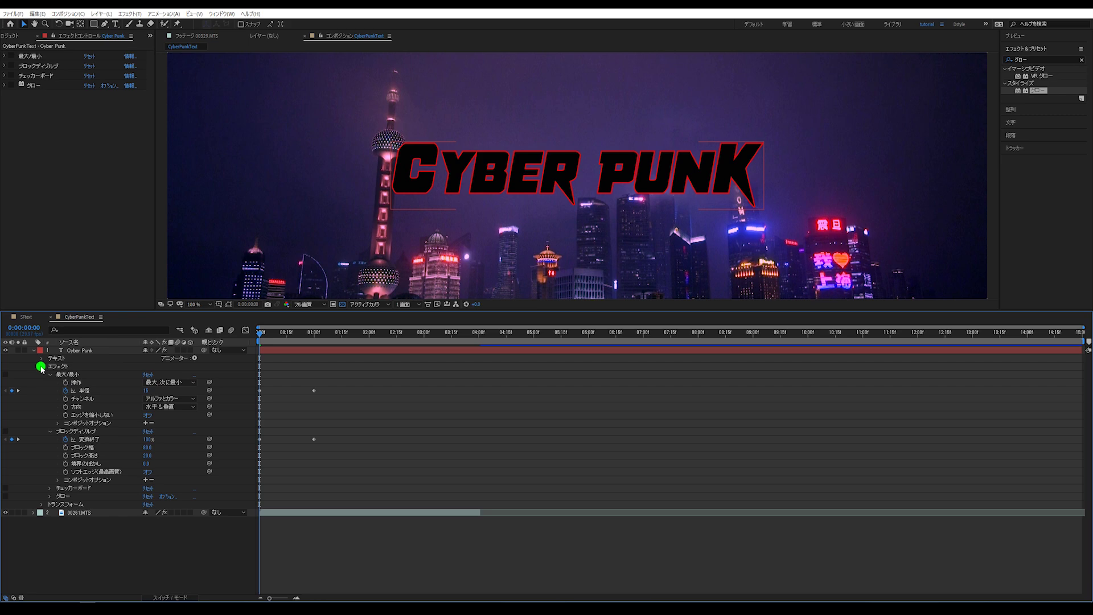
click(41, 366)
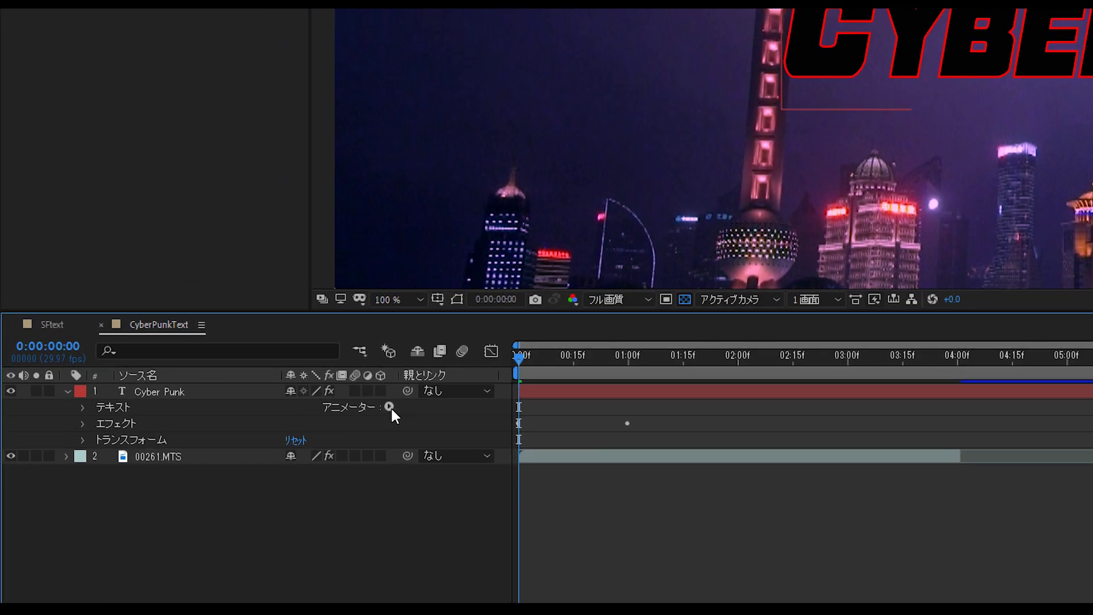
Add a Character Offset text animator and expand its Range Selector 1.
click(389, 407)
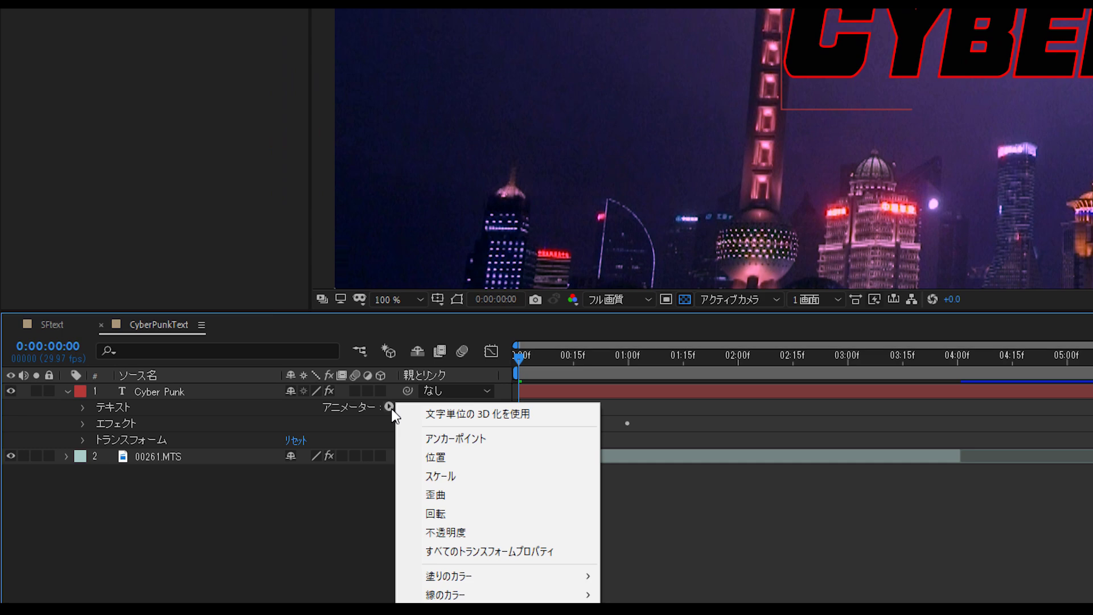
click(123, 548)
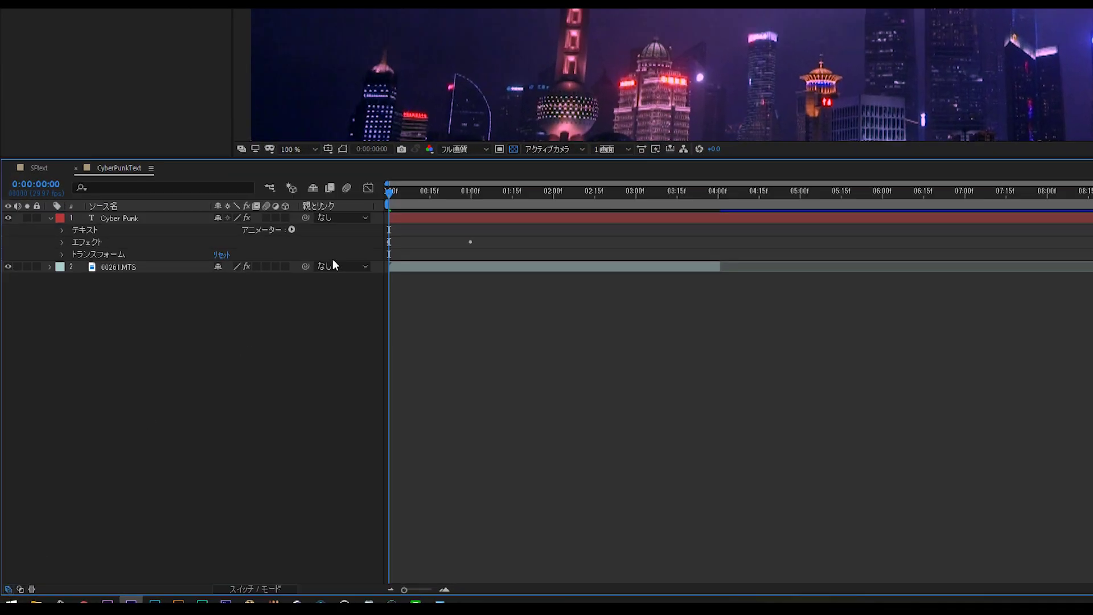
click(195, 360)
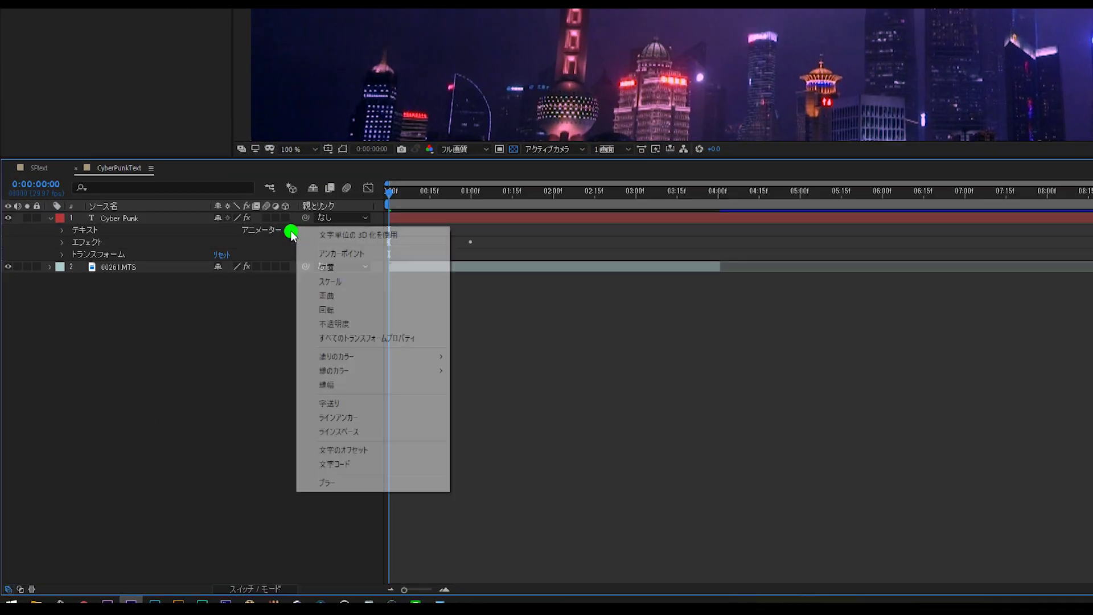
click(348, 452)
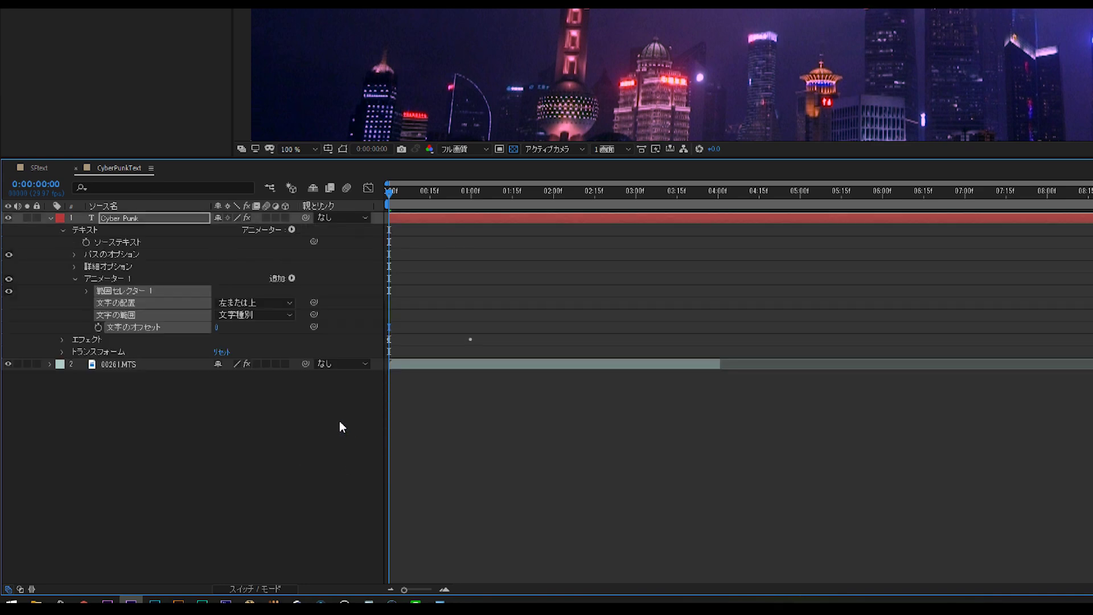
click(214, 439)
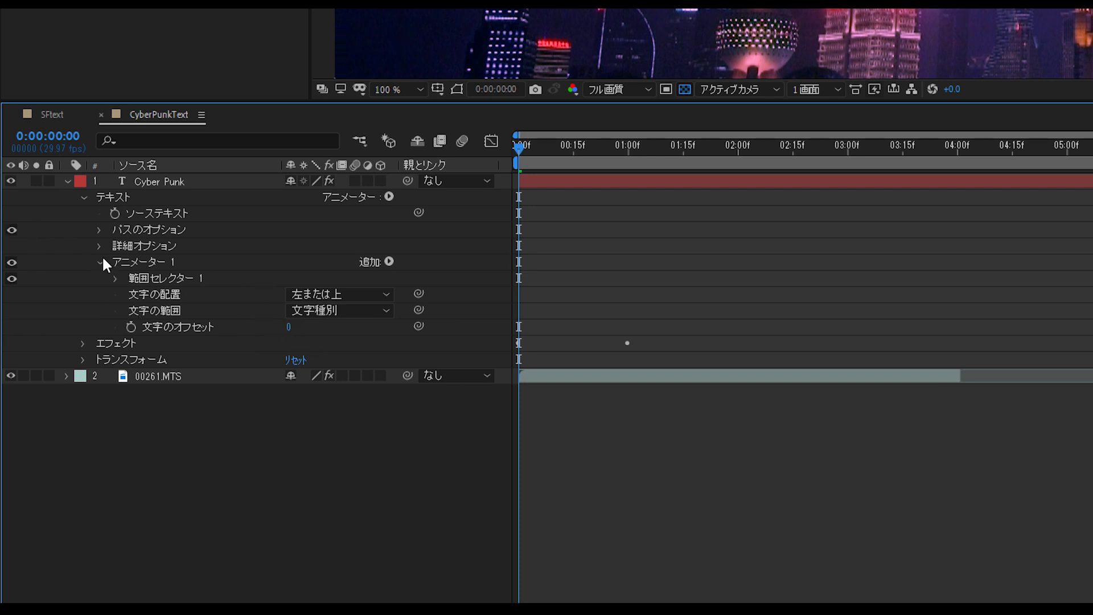
click(116, 278)
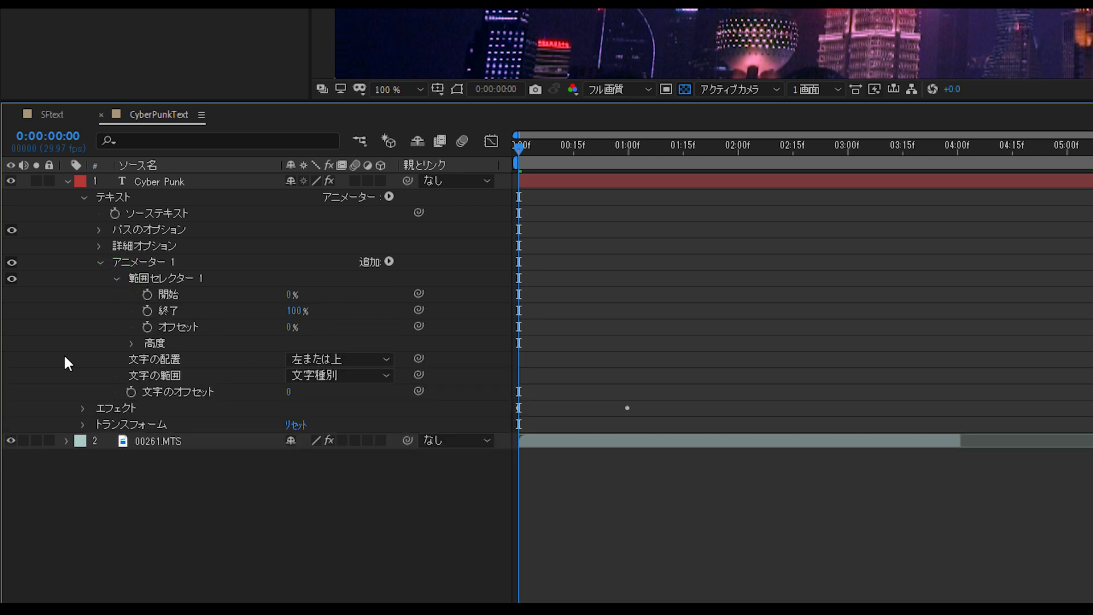
Set the range selector's Advanced Mode to Subtract.
click(132, 343)
click(332, 396)
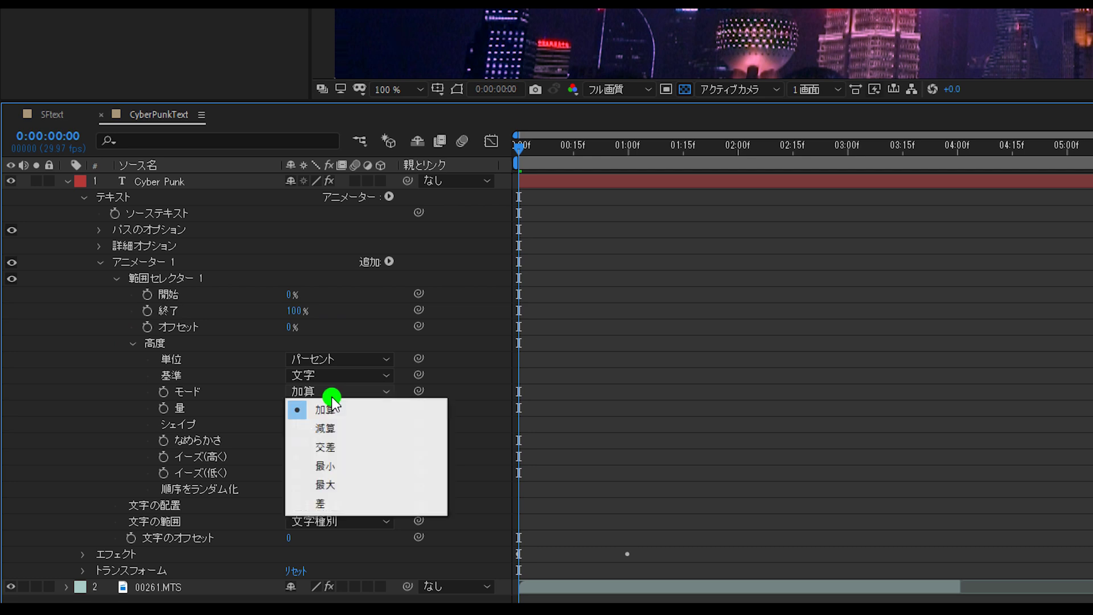
click(332, 428)
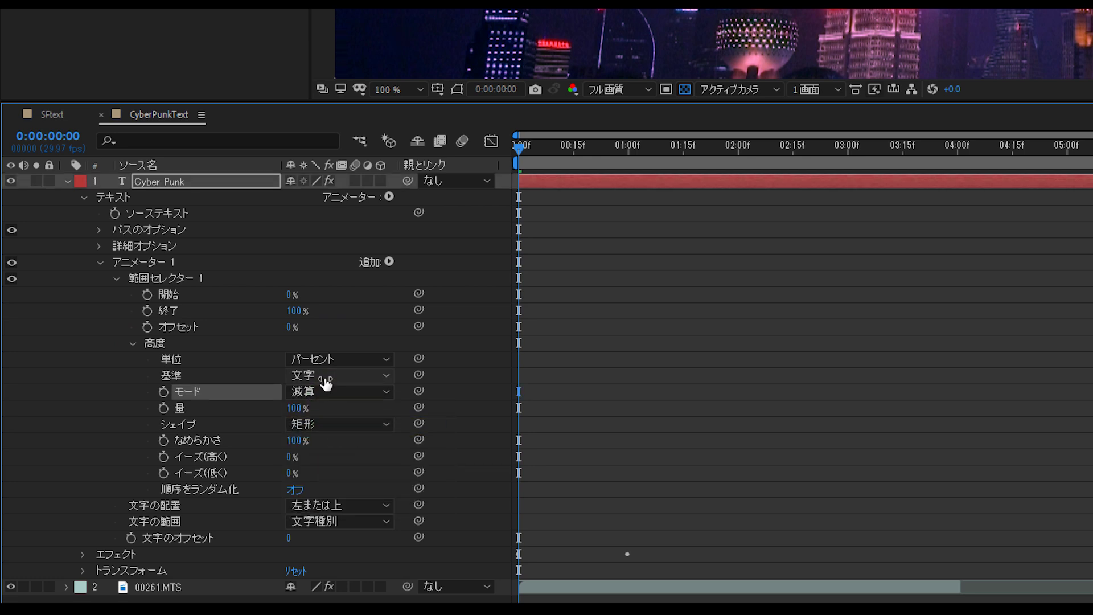
Set Start and End to 50% and keyframe both at the first frame.
click(288, 294)
text(50)
key(Return)
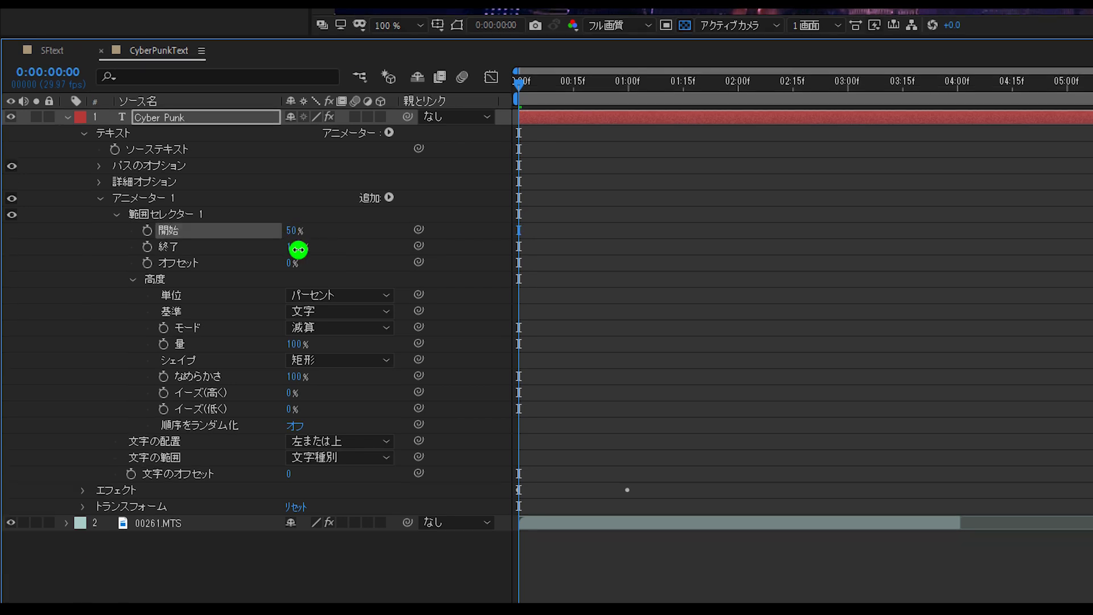
click(298, 249)
text(50)
key(Return)
key(Return)
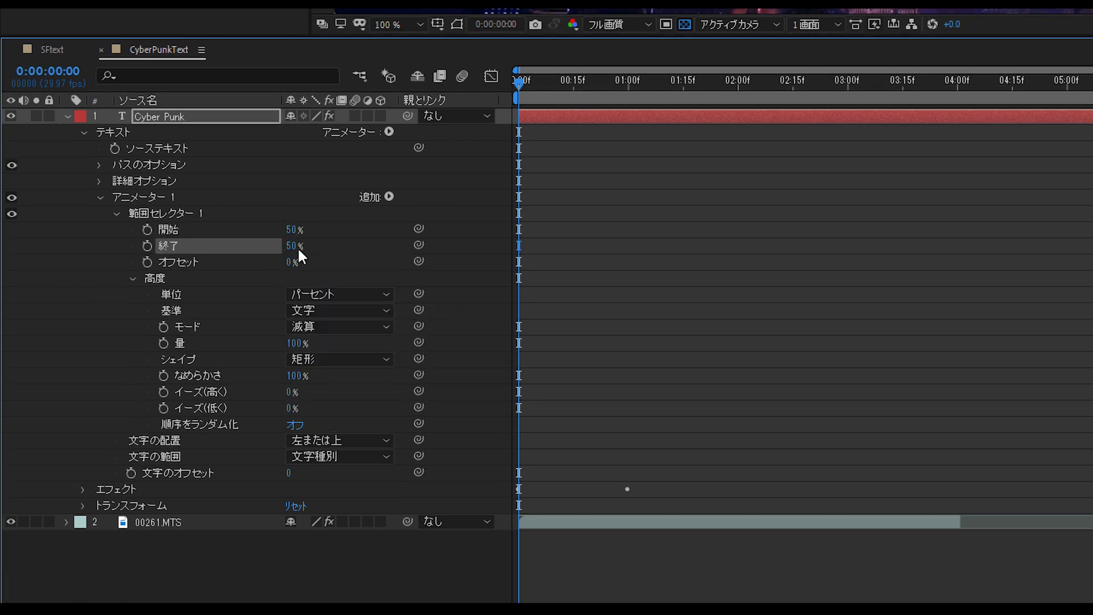
click(147, 229)
click(147, 245)
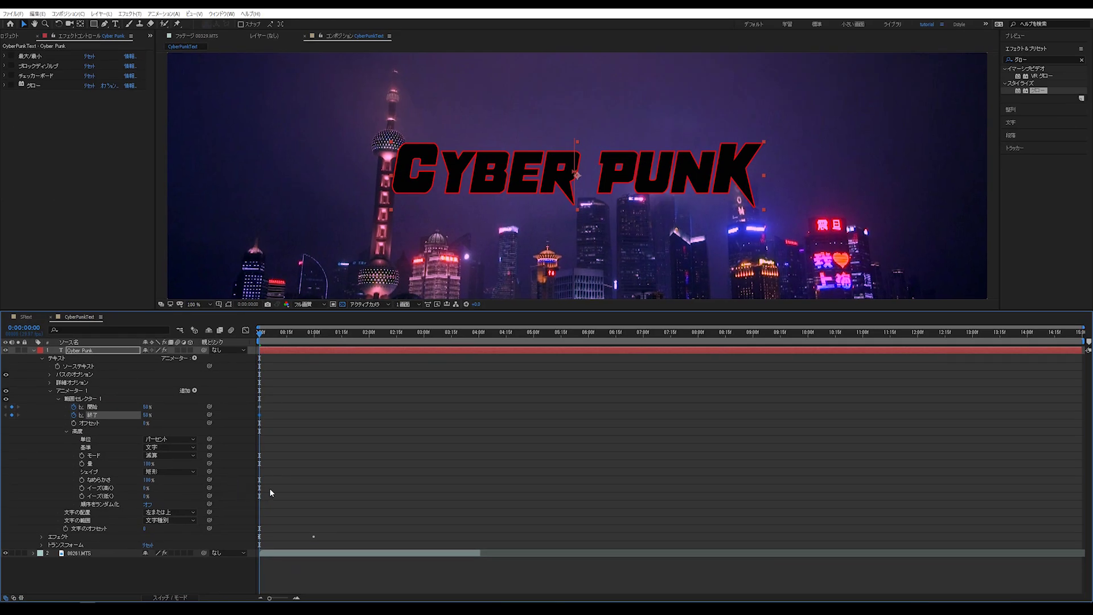
click(279, 489)
click(144, 530)
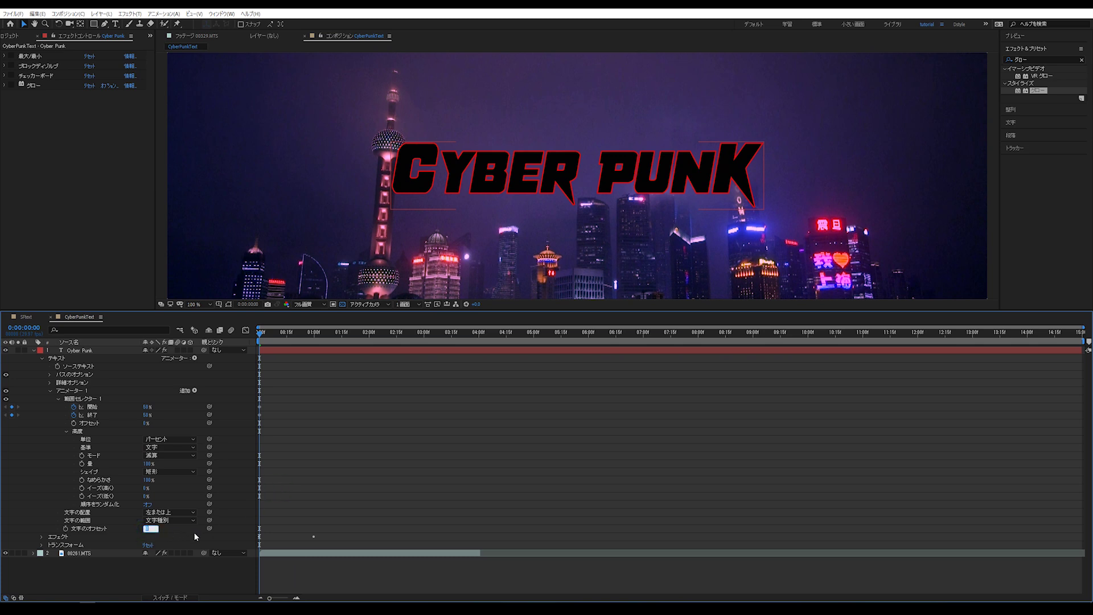
Set the Character Offset to -7.
text(-)
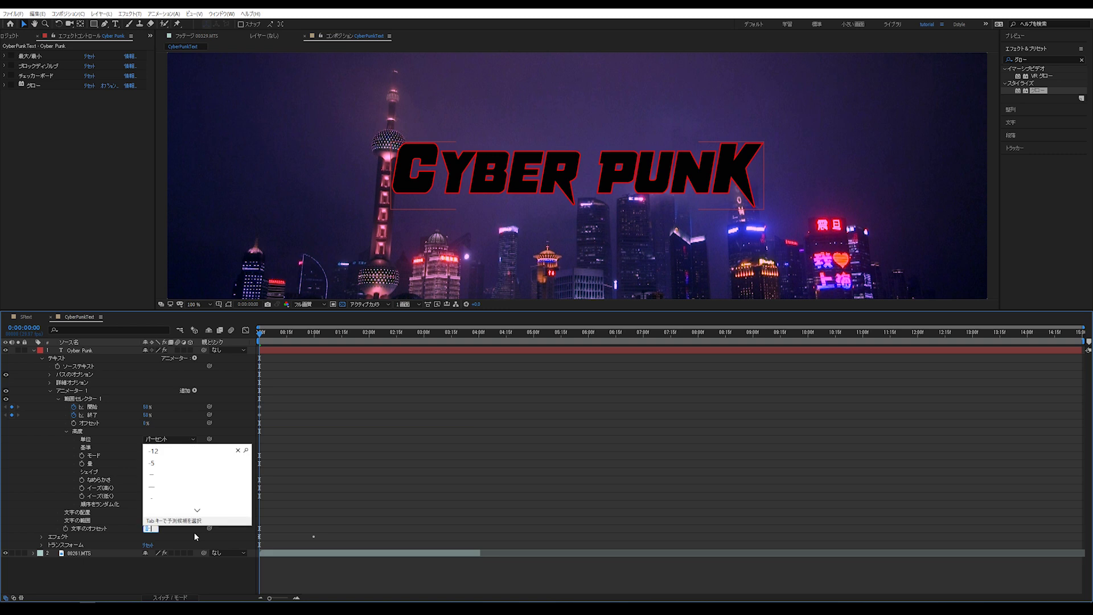
text(7)
key(Return)
key(Return)
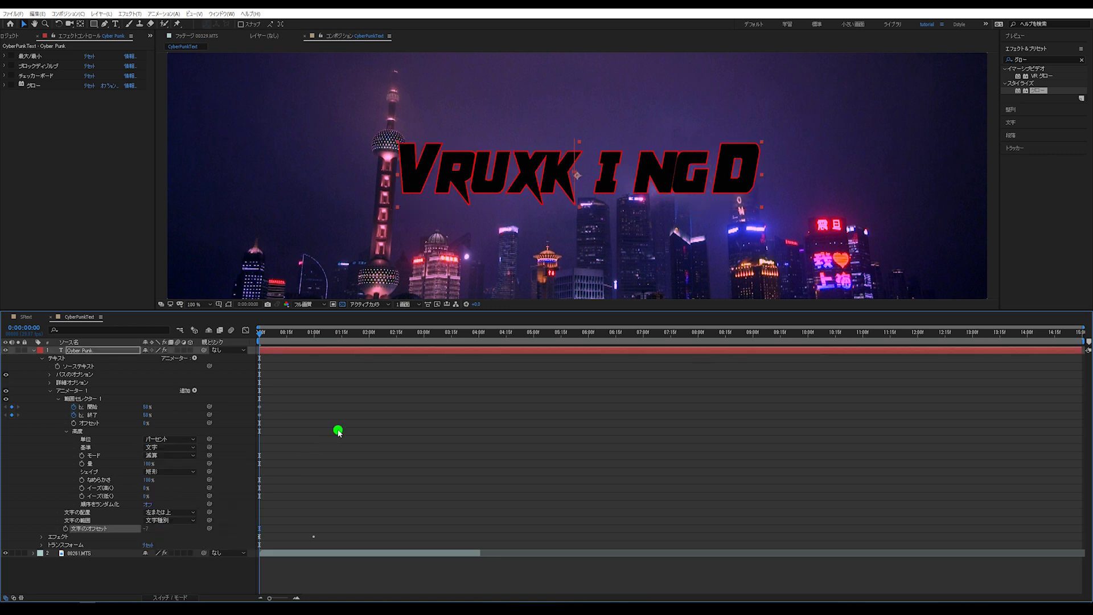
click(337, 431)
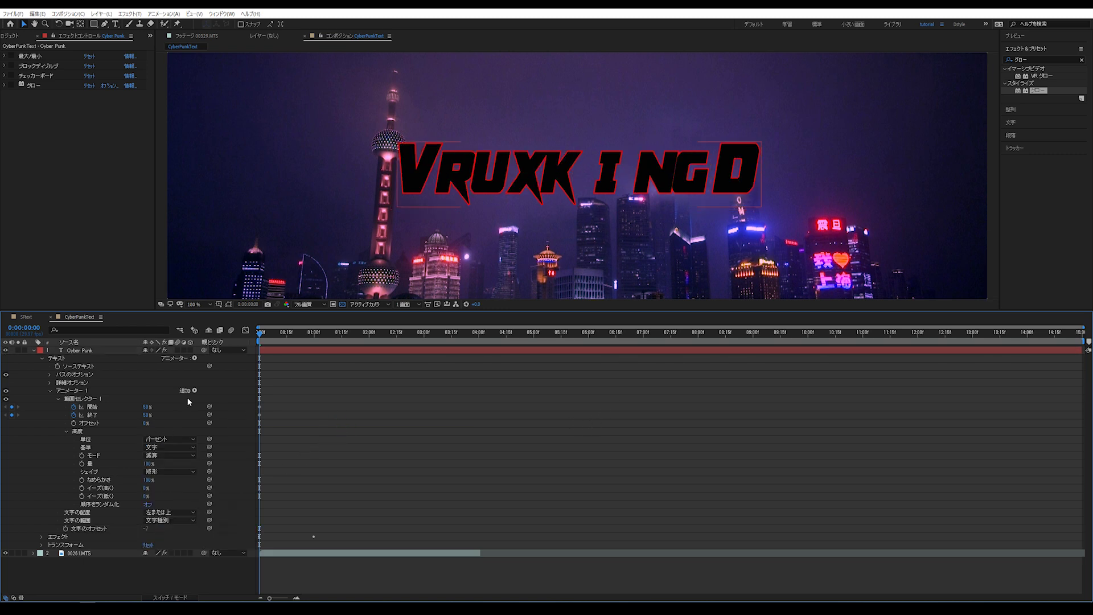
At one second, keyframe Start at 0% and End at 100%.
click(316, 333)
drag(316, 335, 315, 335)
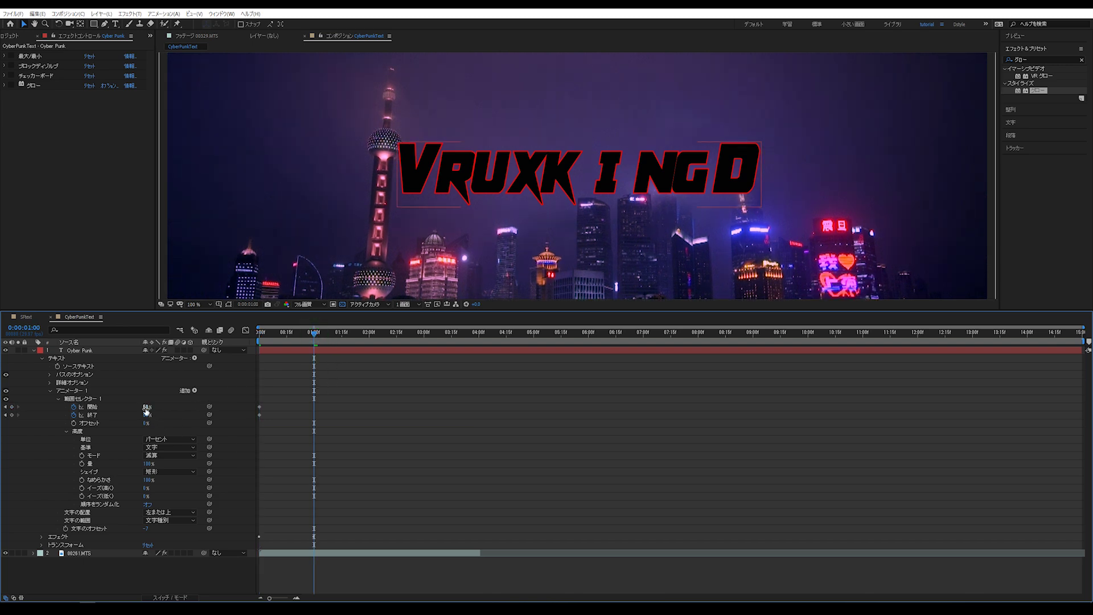
drag(146, 408, 114, 406)
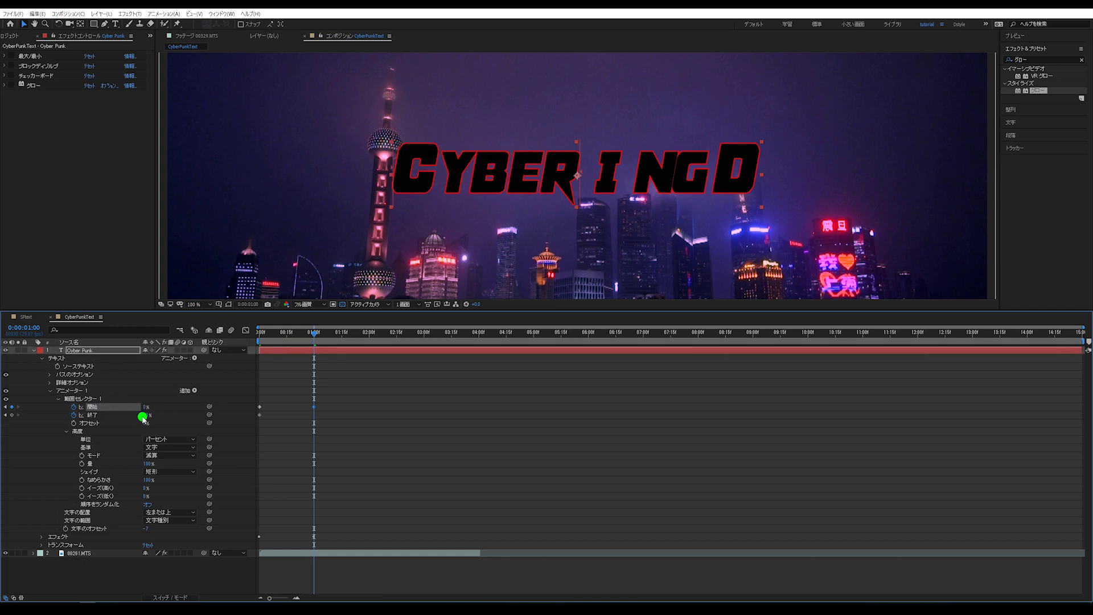
click(146, 415)
drag(145, 416, 174, 422)
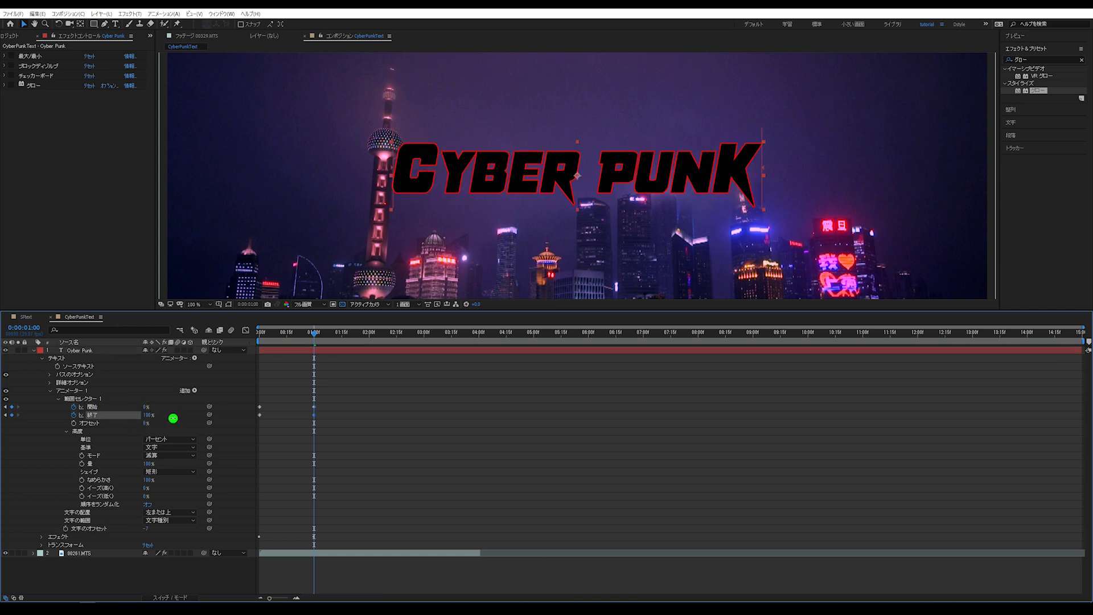
click(313, 448)
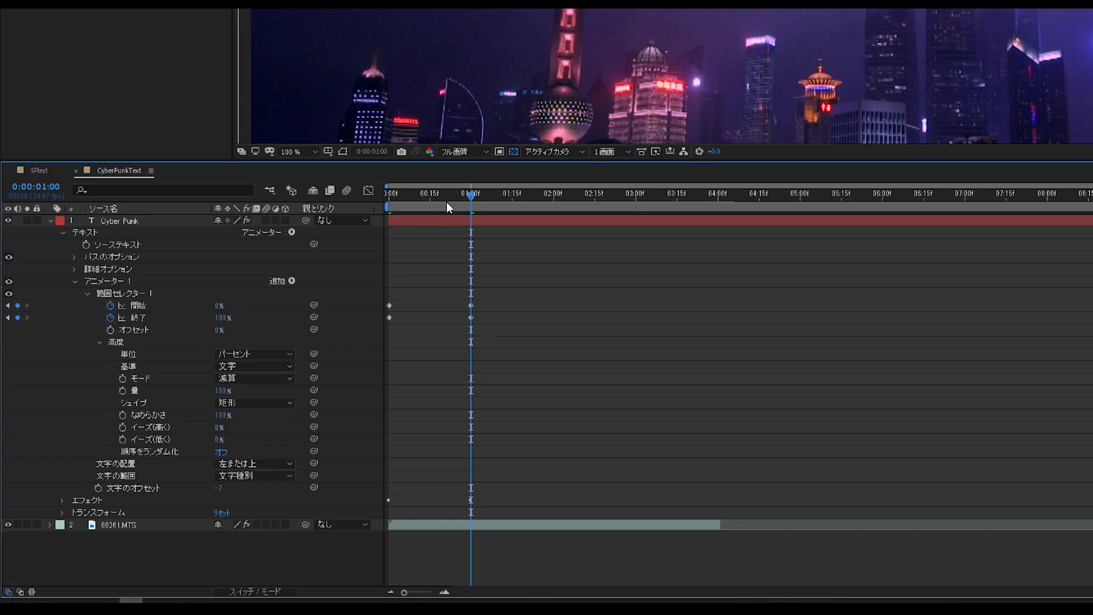
Scrub from the start to check the scramble resolving into the full title.
drag(446, 201, 378, 202)
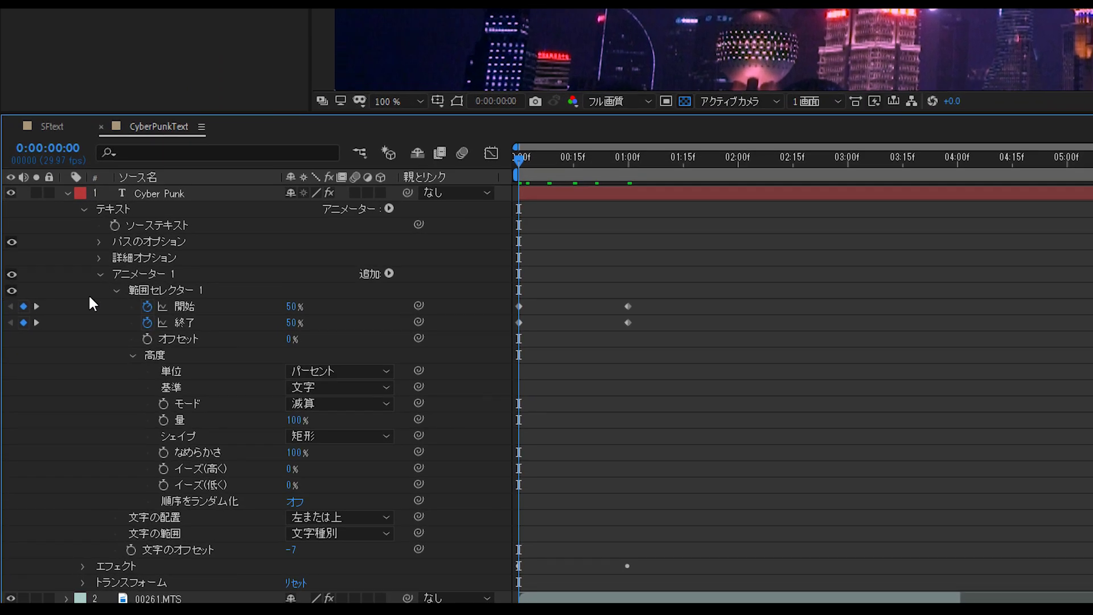
mouse_move(601, 181)
mouse_down()
mouse_move(515, 181)
mouse_move(624, 183)
mouse_up()
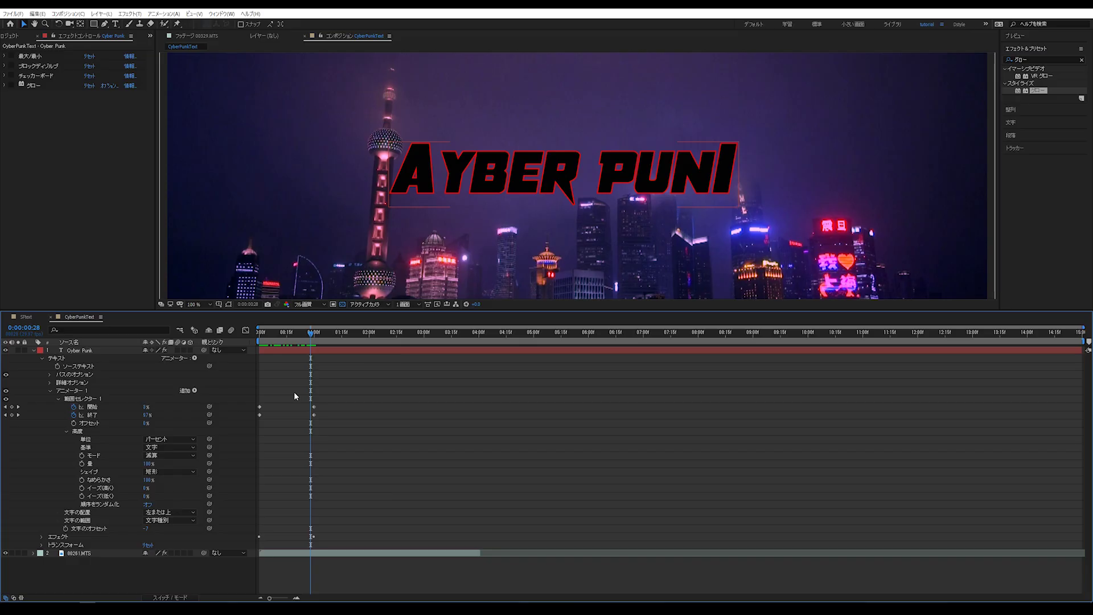
mouse_move(310, 341)
mouse_down()
mouse_move(322, 351)
mouse_move(301, 354)
mouse_move(315, 352)
mouse_up()
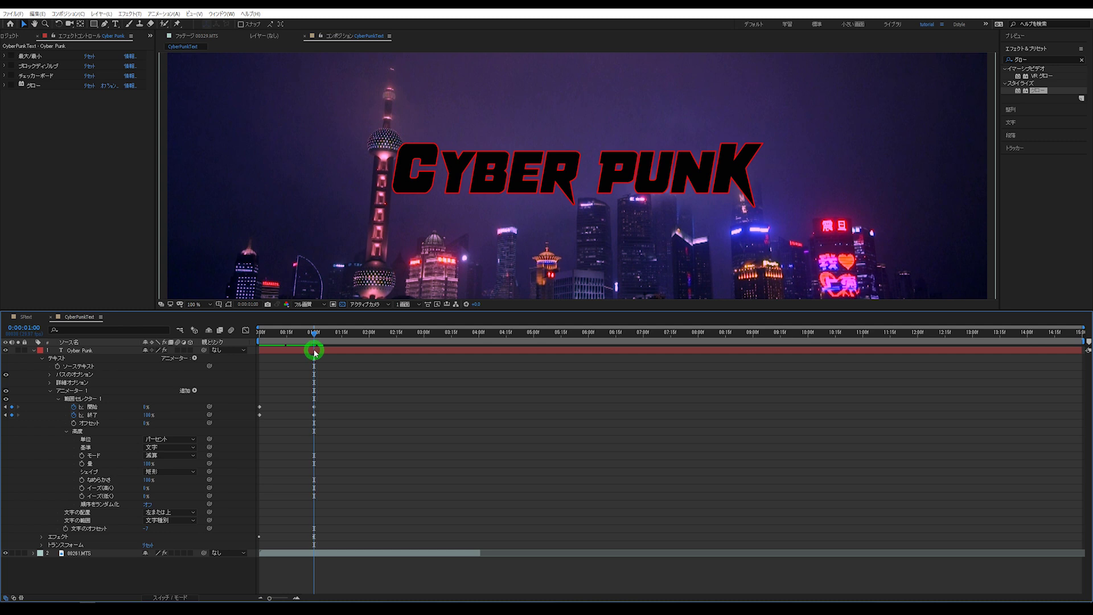
key(Home)
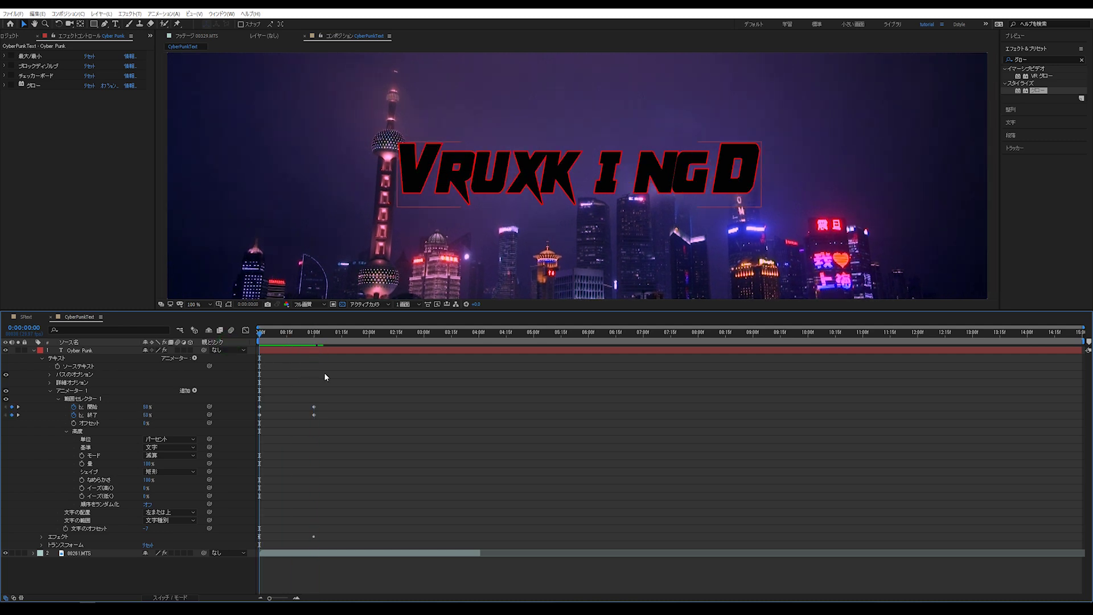
key(space)
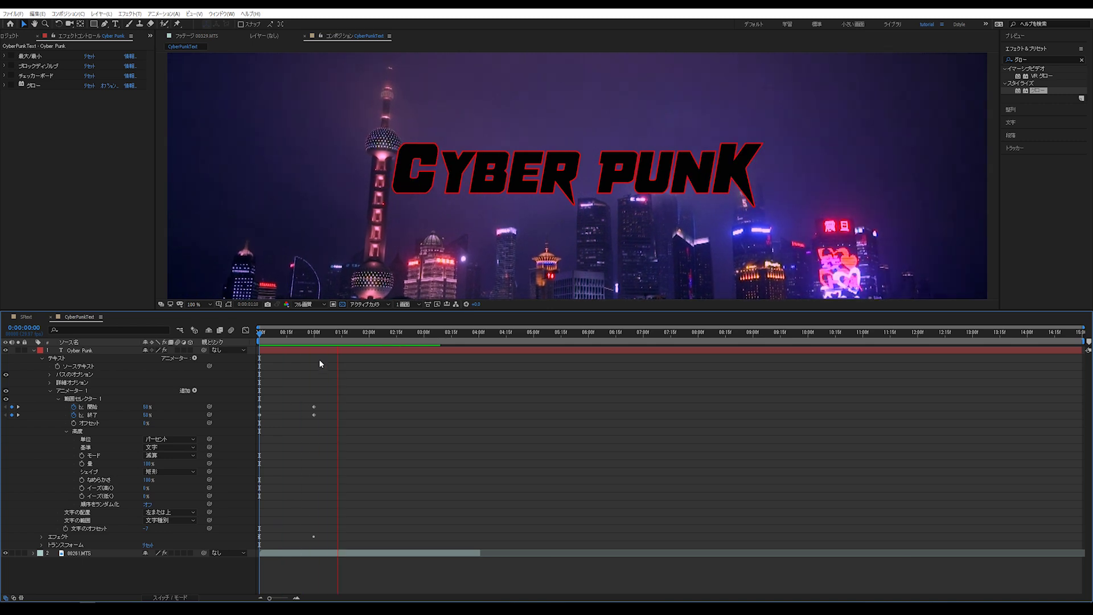
key(space)
key(space)
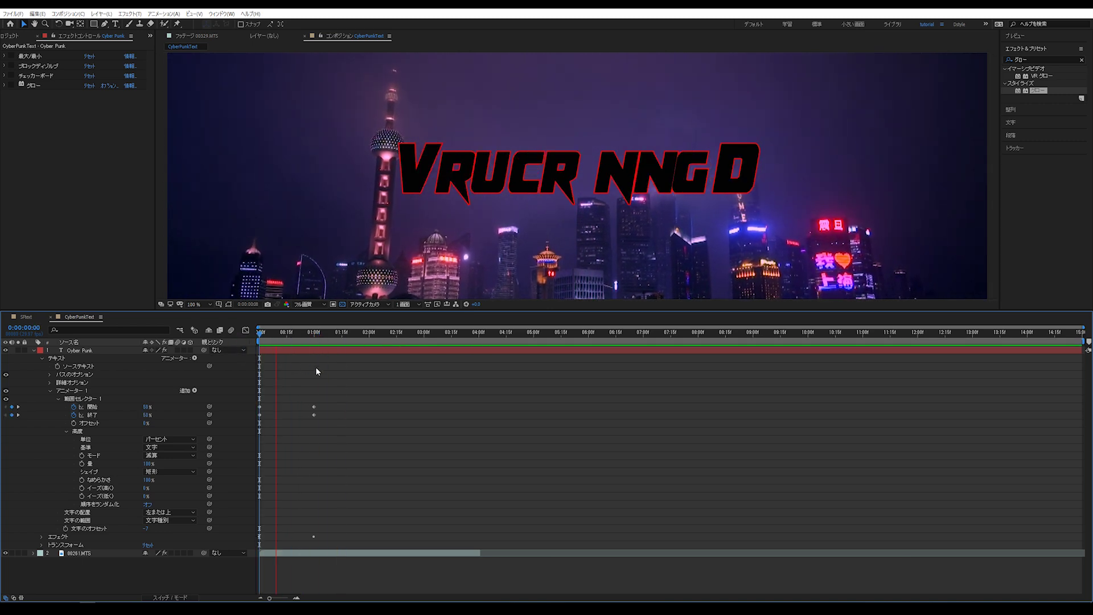
key(space)
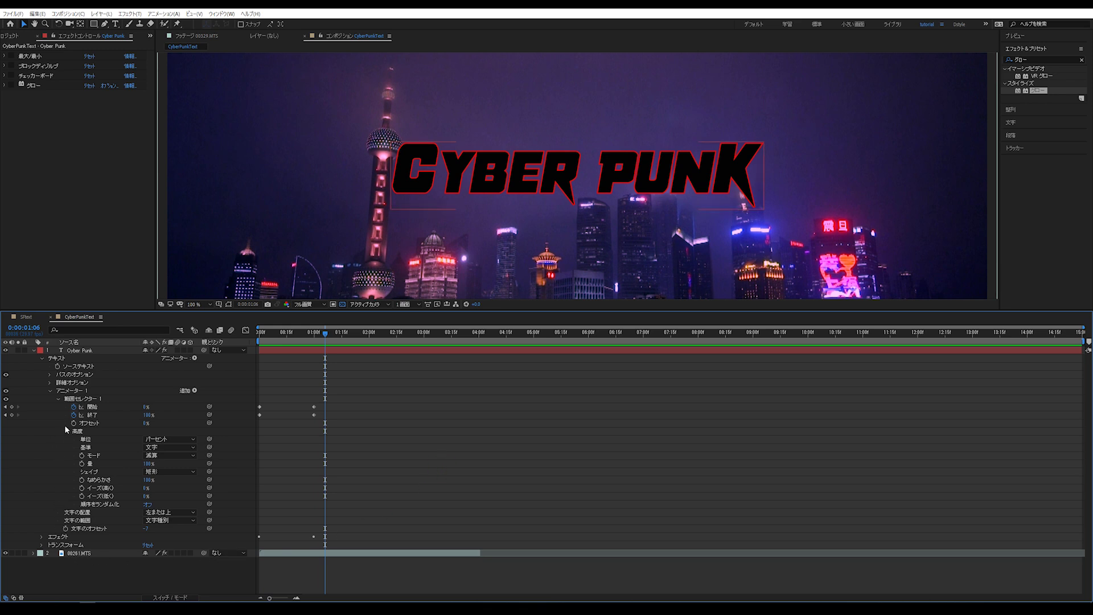
click(353, 486)
click(58, 399)
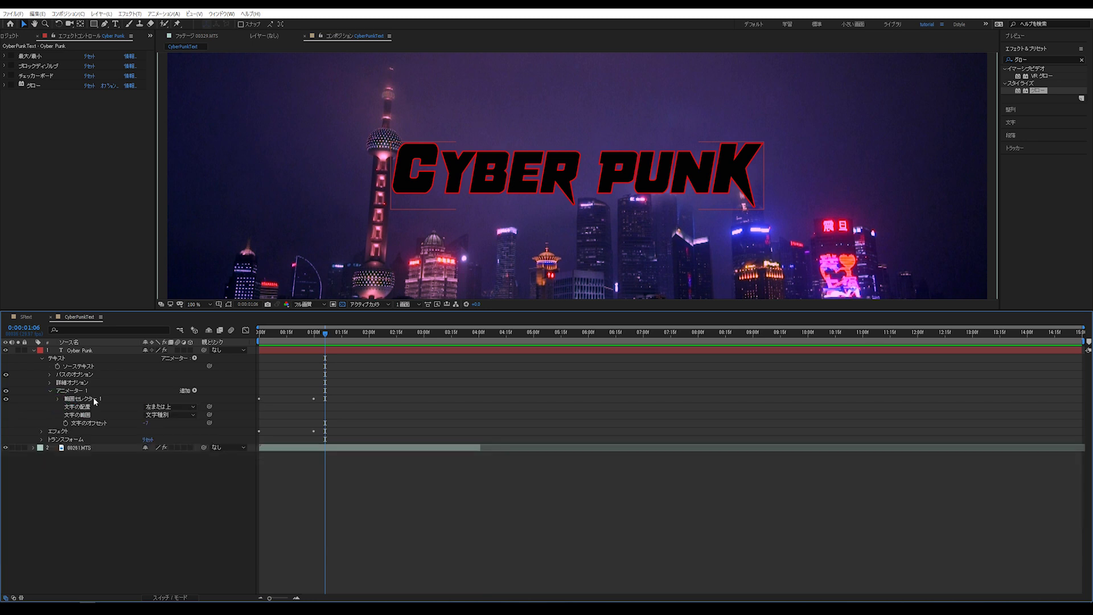
Collapse Animator 1 and add an Opacity animator with Opacity at 0%.
click(50, 390)
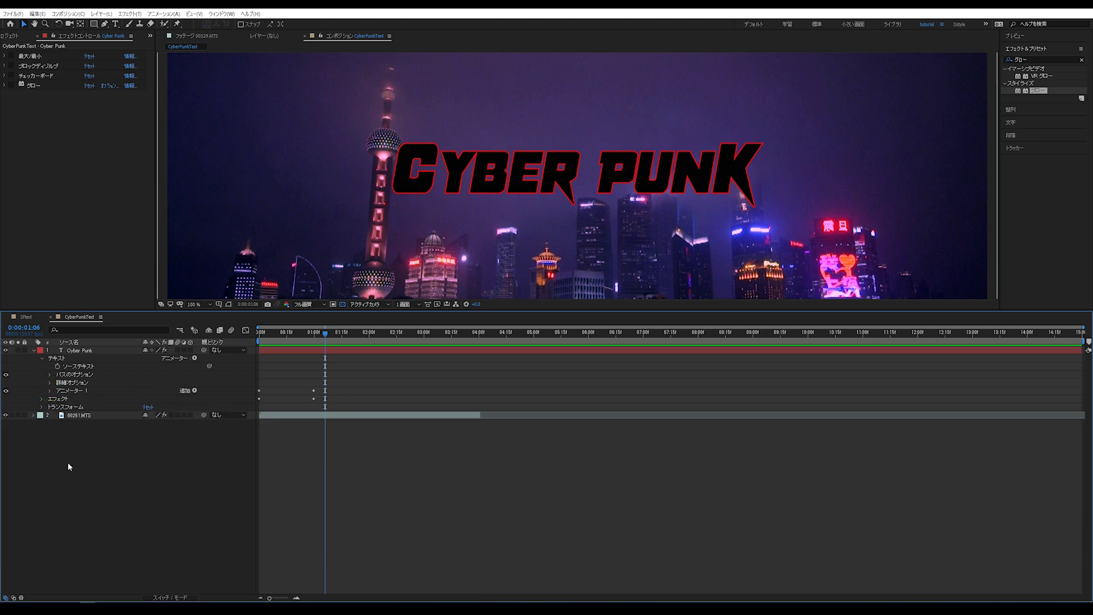
click(194, 357)
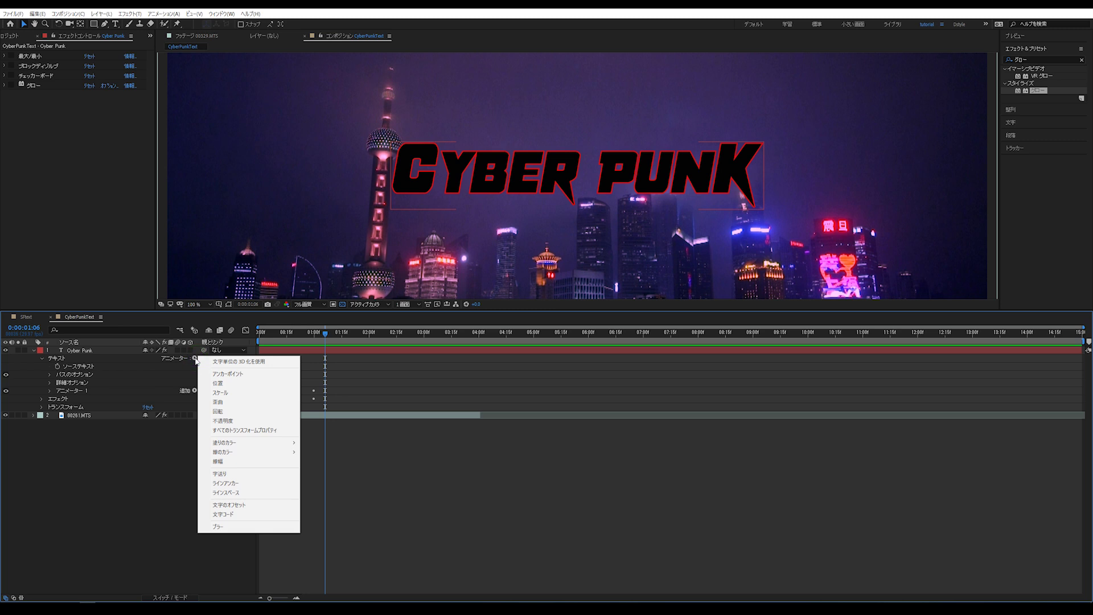
click(239, 421)
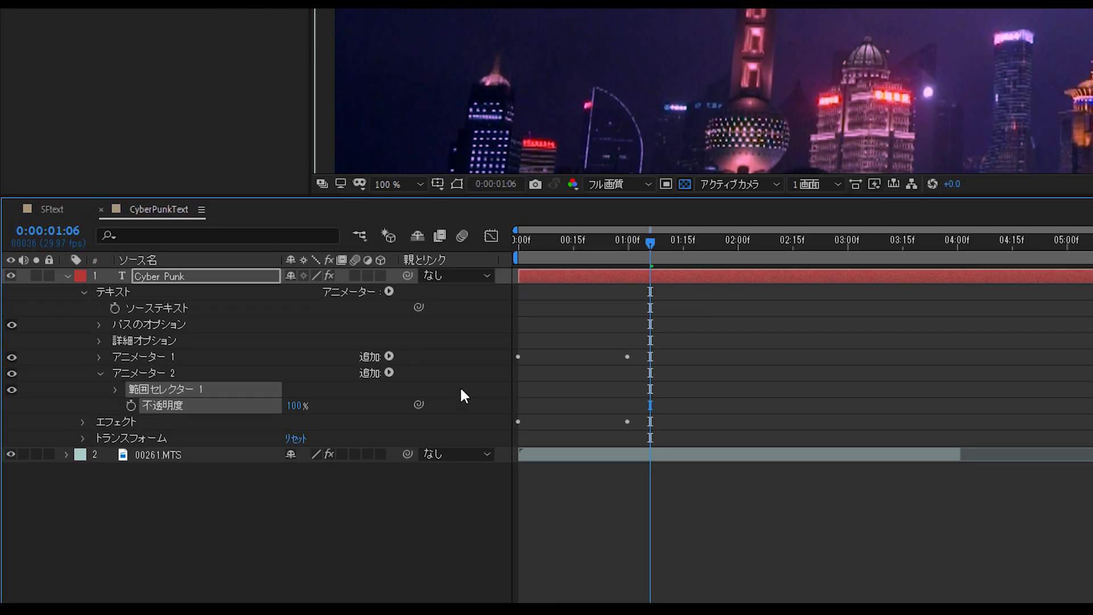
click(292, 405)
text(0)
key(Return)
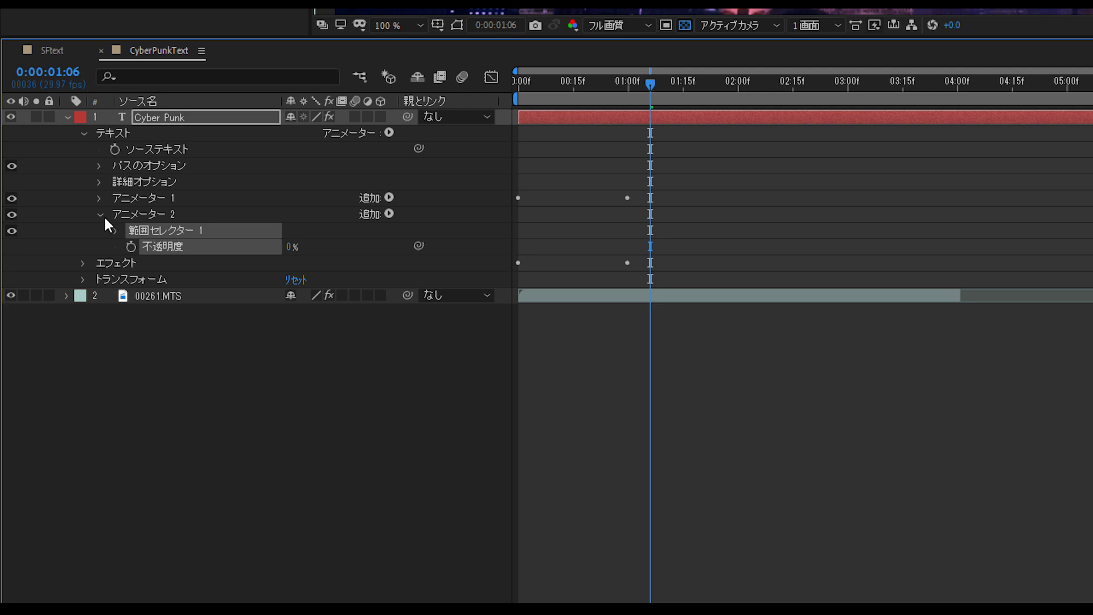
Expand Animator 2's Range Selector 1 at the timeline start and edit its Start value.
click(115, 229)
drag(576, 85, 485, 100)
click(289, 246)
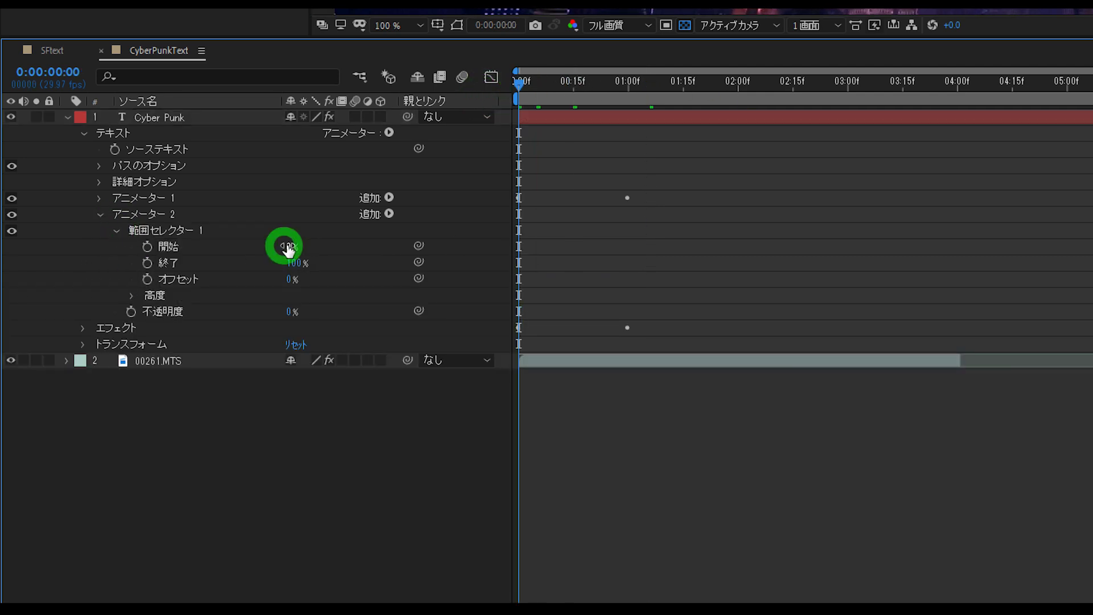
text(50)
Set Animator 2's Start and End to 50% and keyframe both at 0:00.
key(Return)
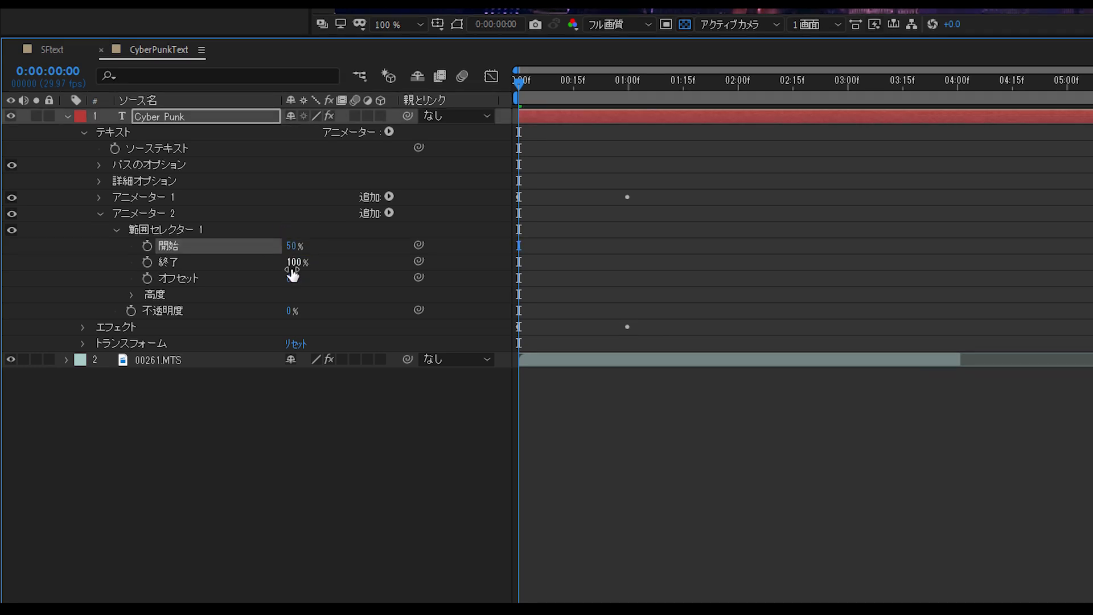
click(291, 261)
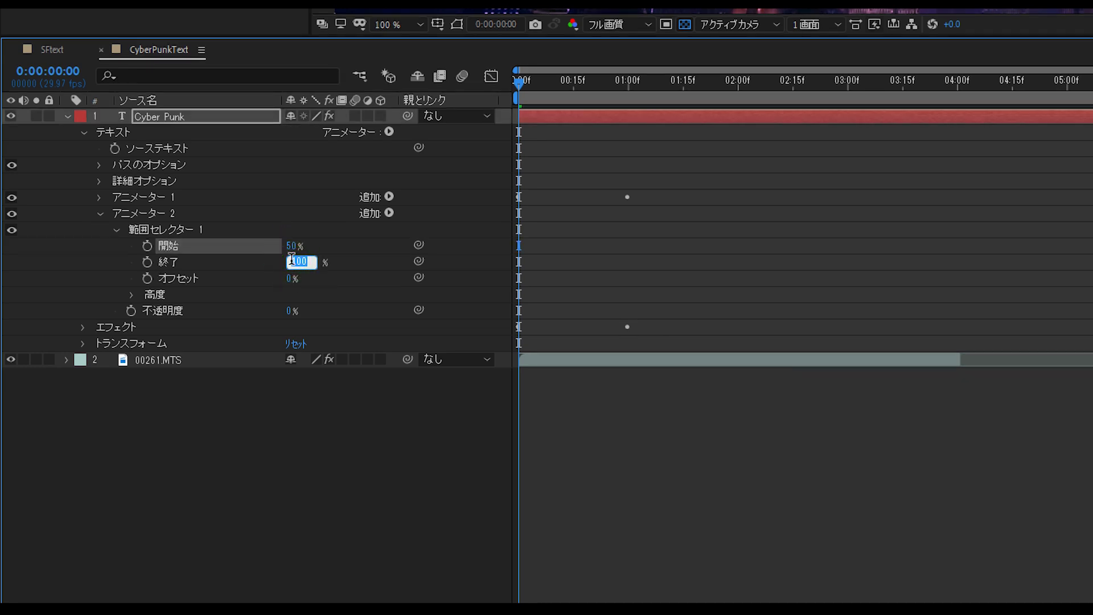
text(50)
key(Return)
click(148, 245)
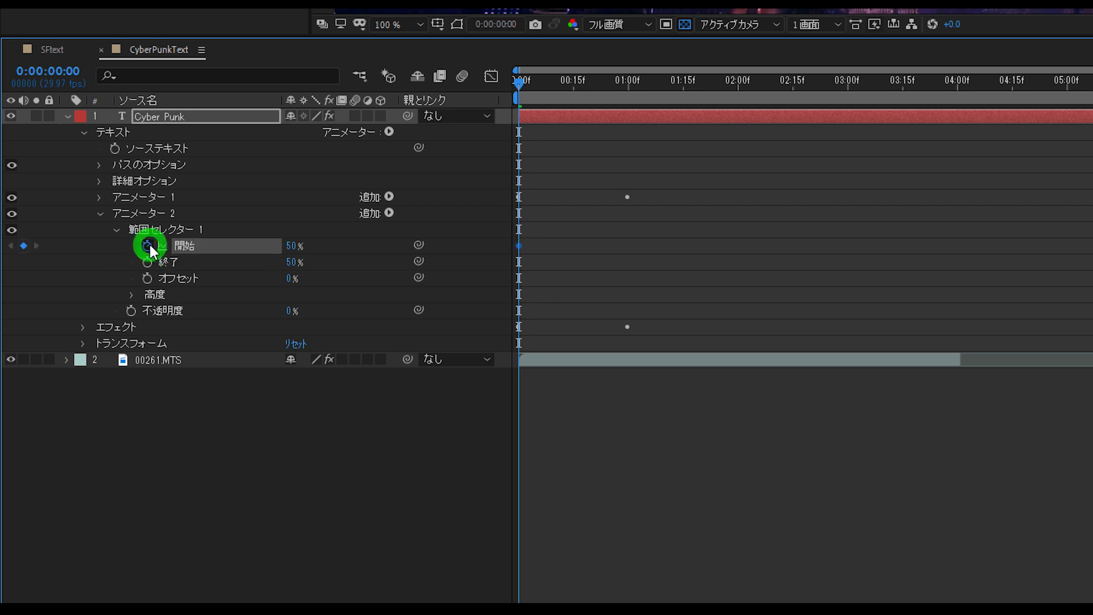
click(148, 262)
Switch Animator 2's range selector Mode to Subtract.
click(132, 294)
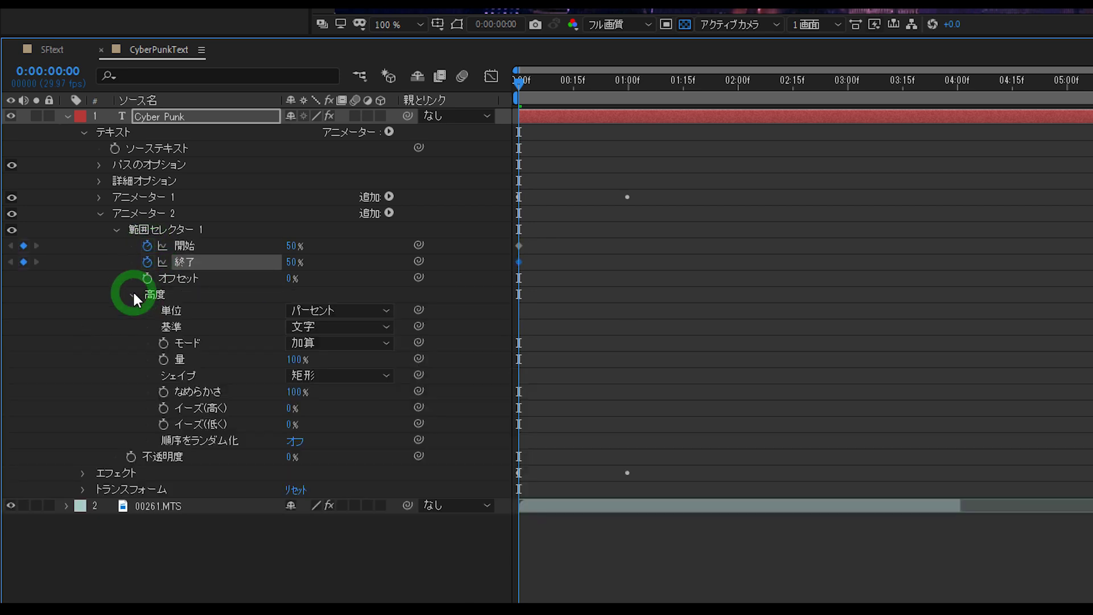
click(342, 346)
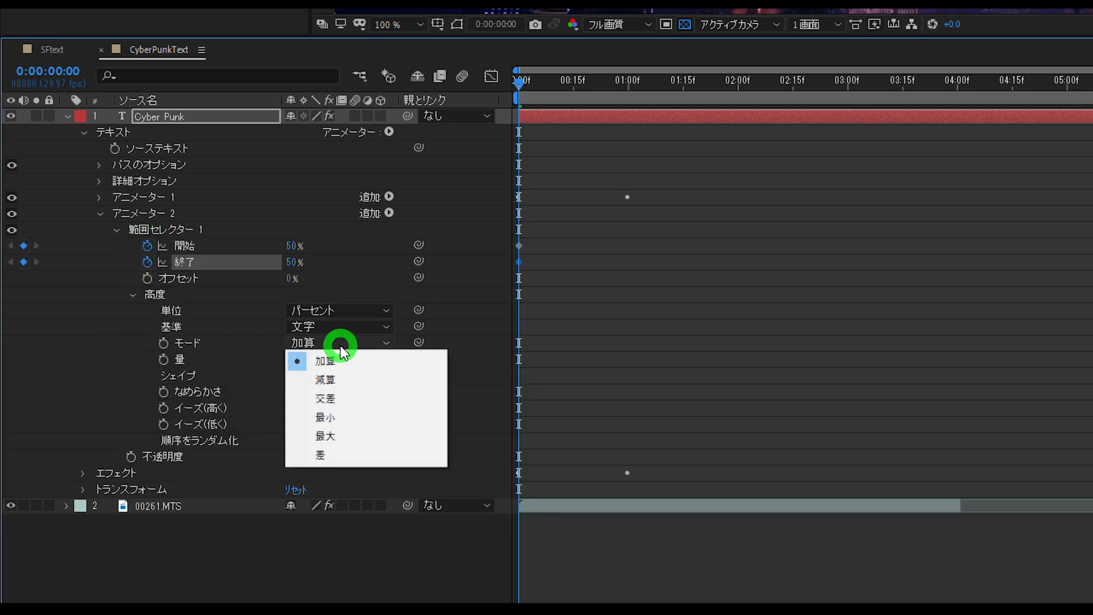
click(347, 379)
At 1:00, keyframe Start at 0% and End at 100%.
click(629, 88)
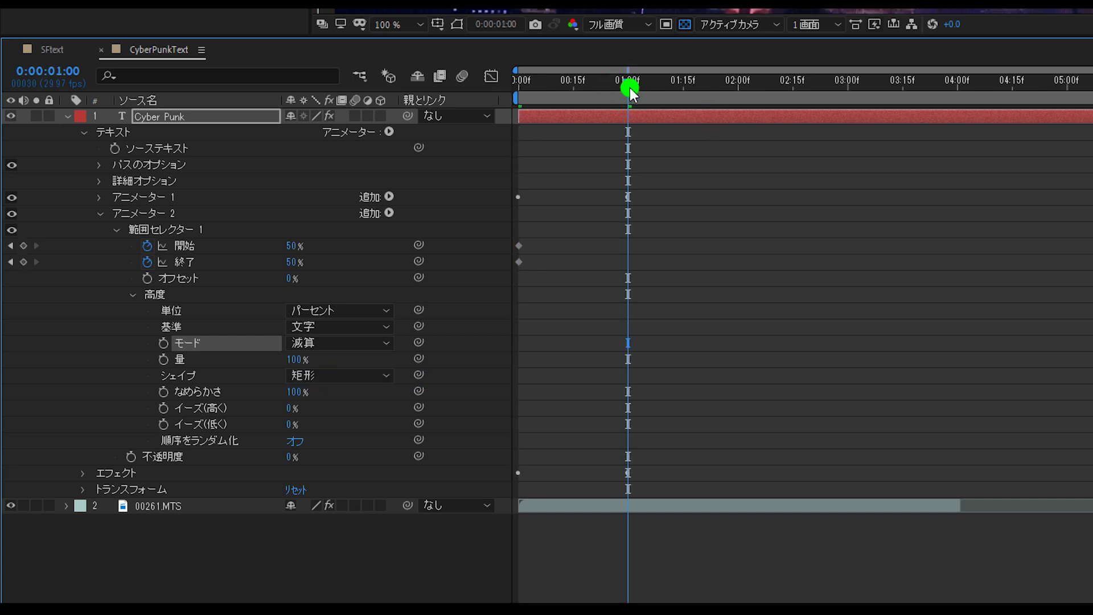
drag(630, 88, 631, 87)
key(F2)
click(293, 245)
text(0)
key(Return)
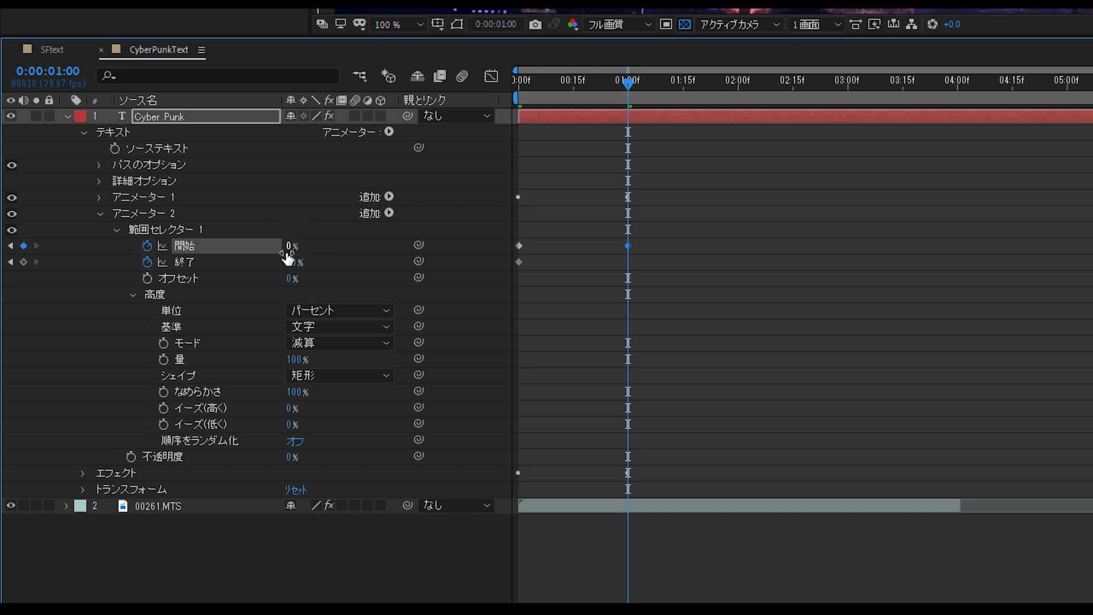
click(293, 263)
text(100)
key(Return)
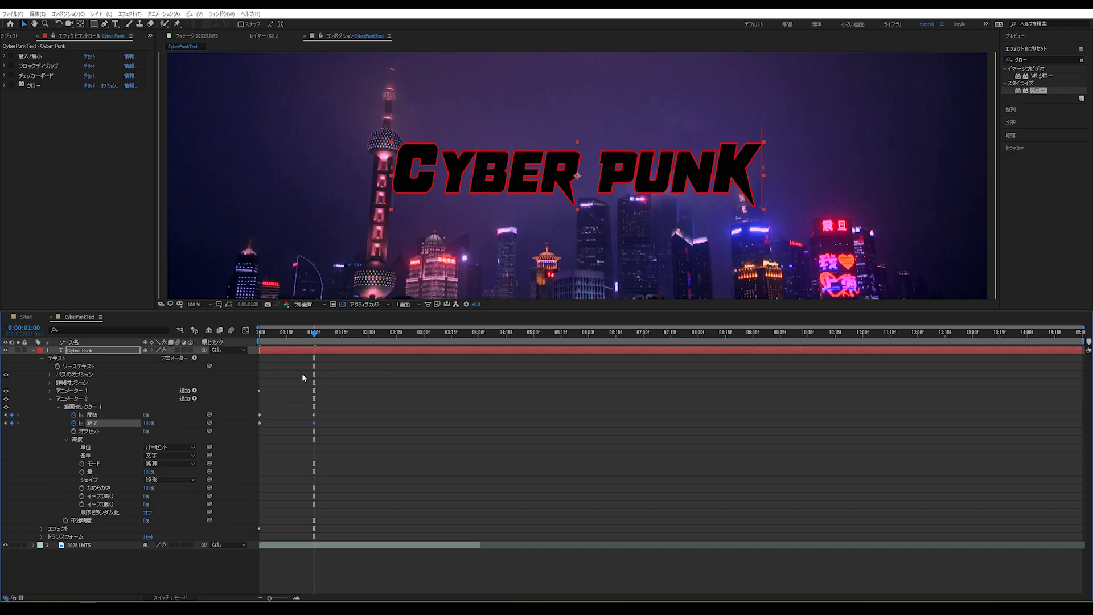
drag(313, 332, 261, 336)
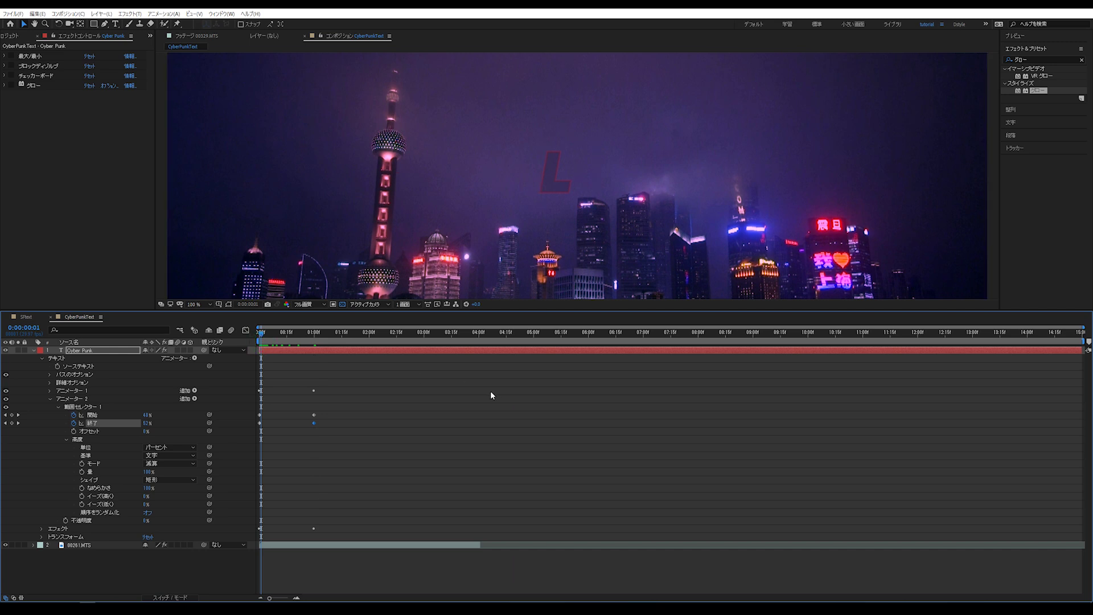
key(space)
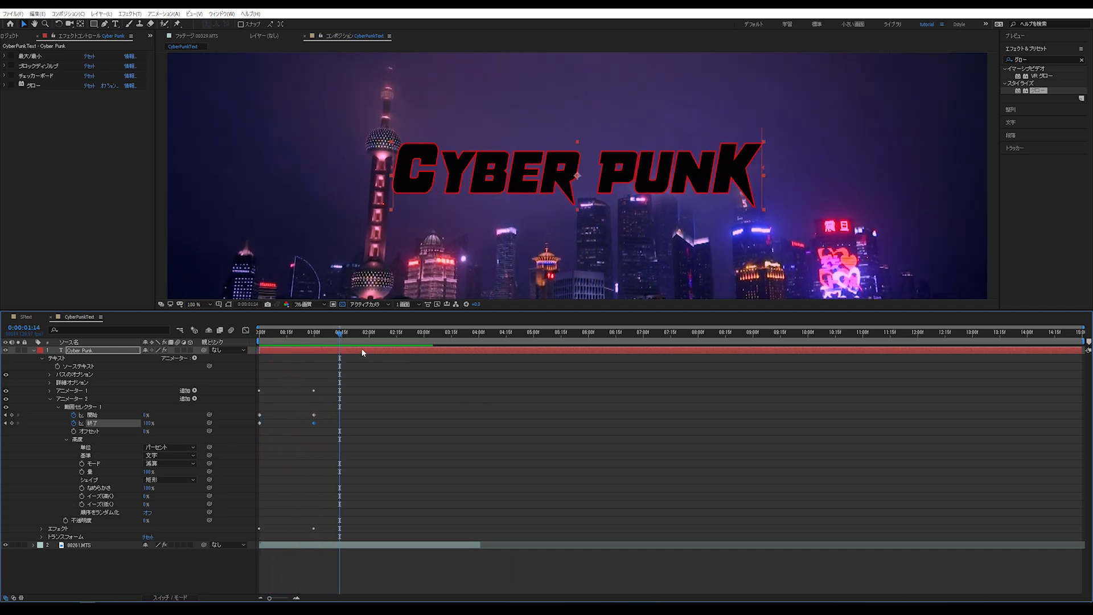
drag(327, 338, 271, 335)
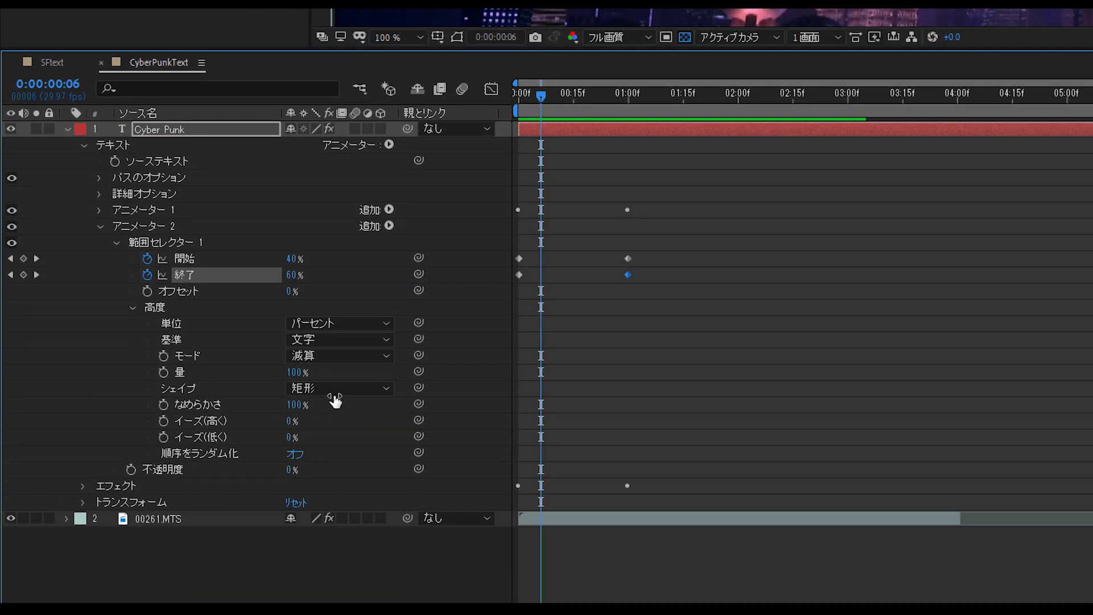
Enter 0 for Smoothness under Animator 2's Advanced range settings.
click(293, 406)
text(0)
key(Return)
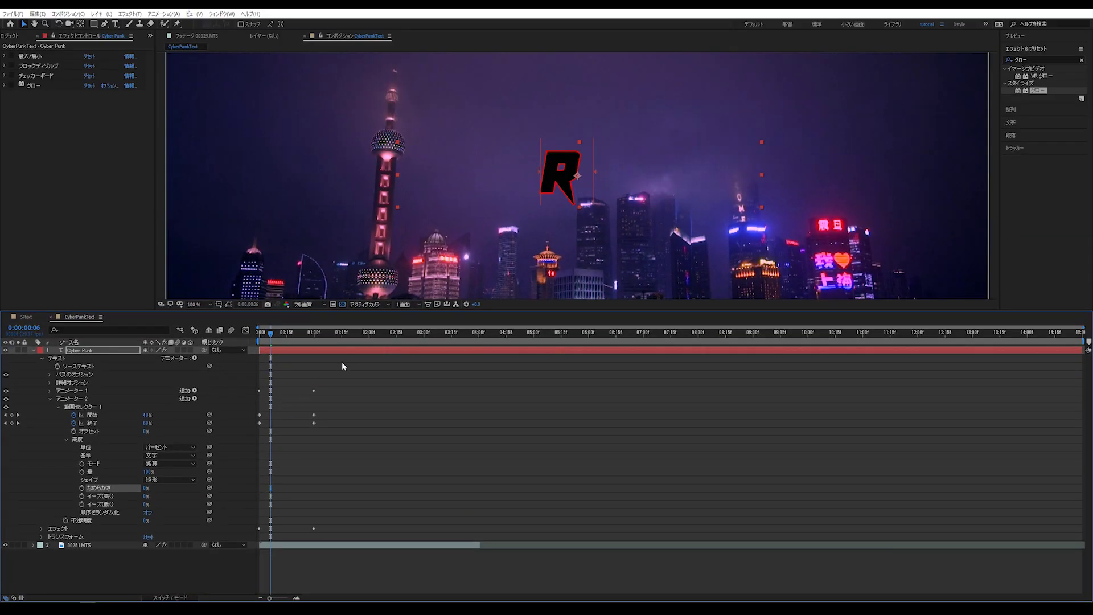
drag(266, 345, 257, 344)
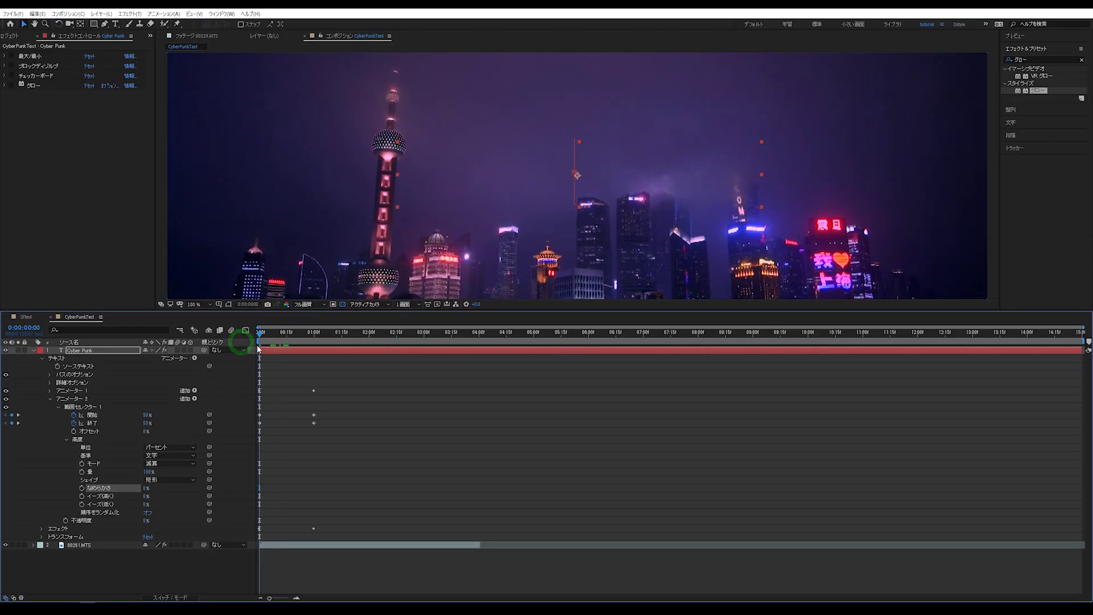
key(space)
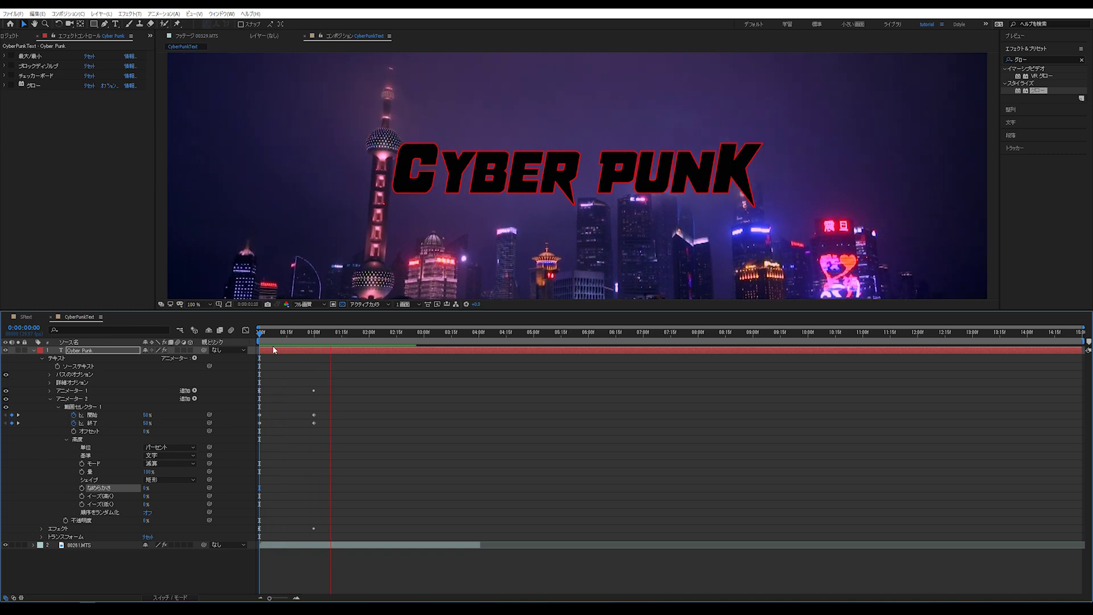
mouse_move(294, 336)
mouse_down()
mouse_move(276, 345)
mouse_move(315, 359)
mouse_up()
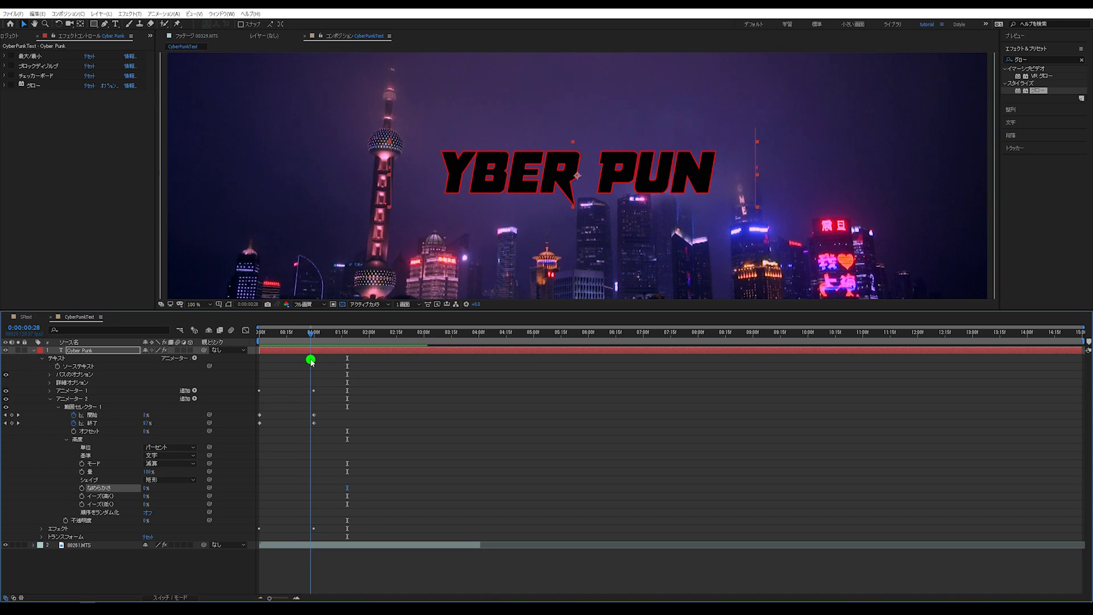
mouse_move(315, 360)
mouse_down()
mouse_move(273, 349)
mouse_move(305, 350)
mouse_up()
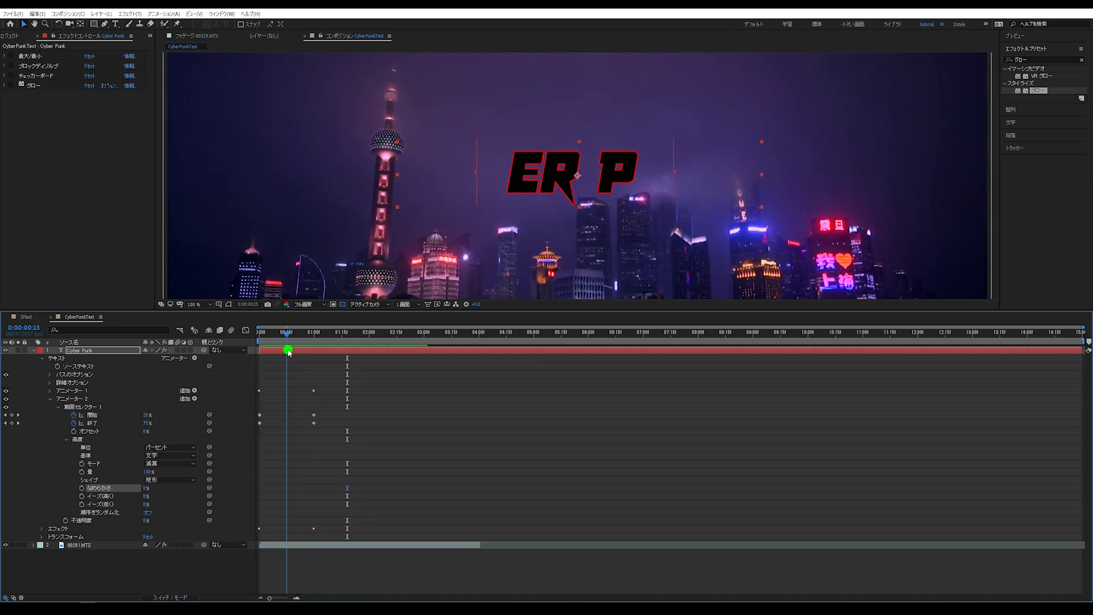
mouse_move(306, 351)
mouse_down()
mouse_move(269, 354)
mouse_move(316, 356)
mouse_up()
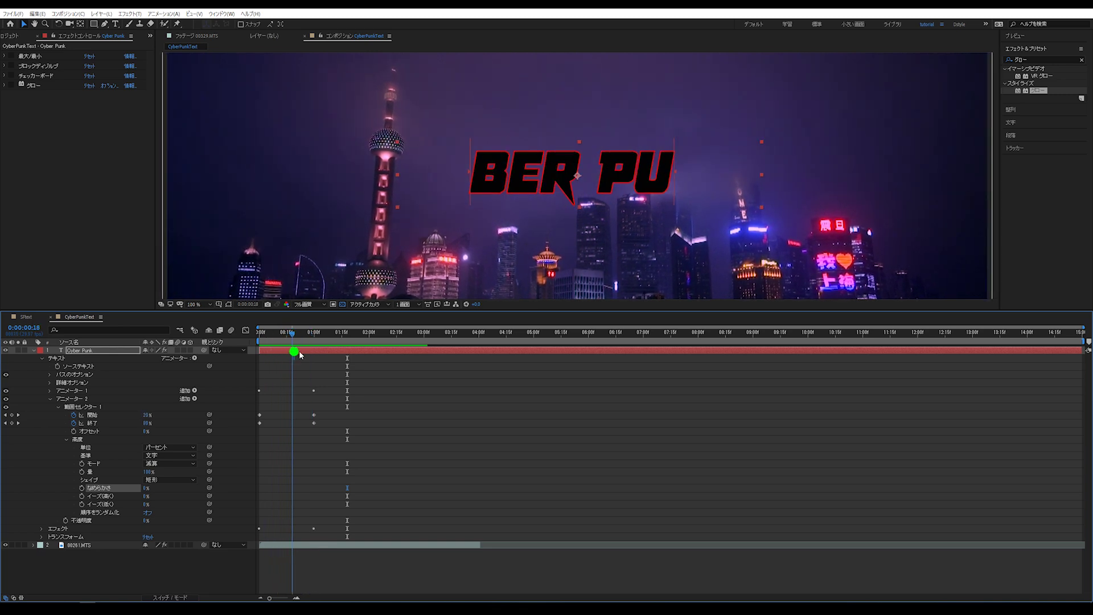
drag(316, 356, 308, 353)
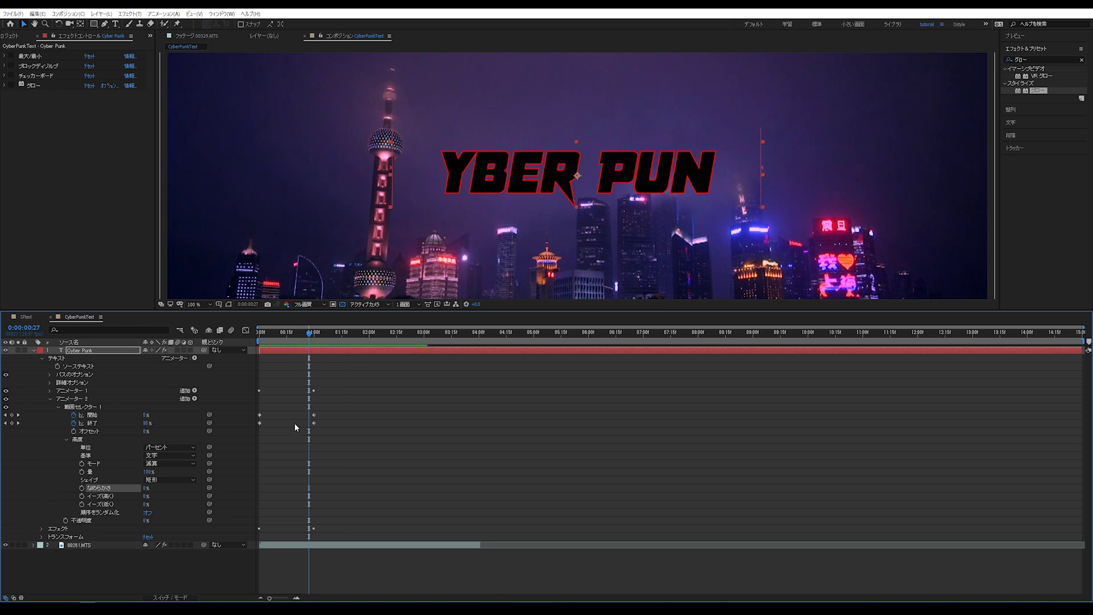
scroll(292, 421, up, 2)
Shift Animator 2's Start and End keyframes from 1:00 back to 0:00:00:25.
scroll(292, 421, up, 2)
click(345, 335)
drag(391, 410, 380, 428)
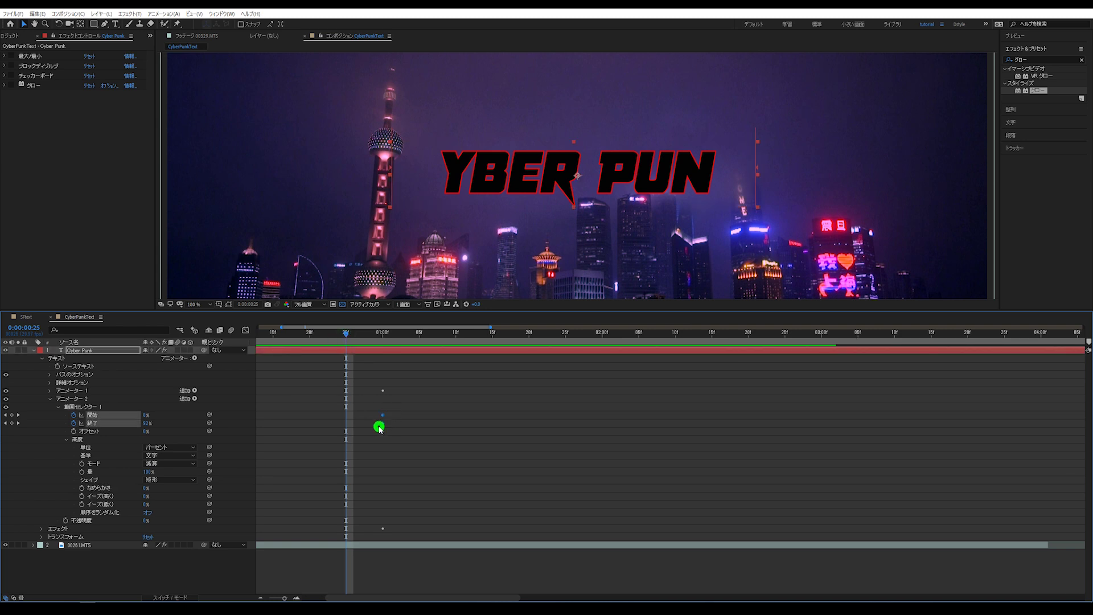
drag(374, 420, 349, 424)
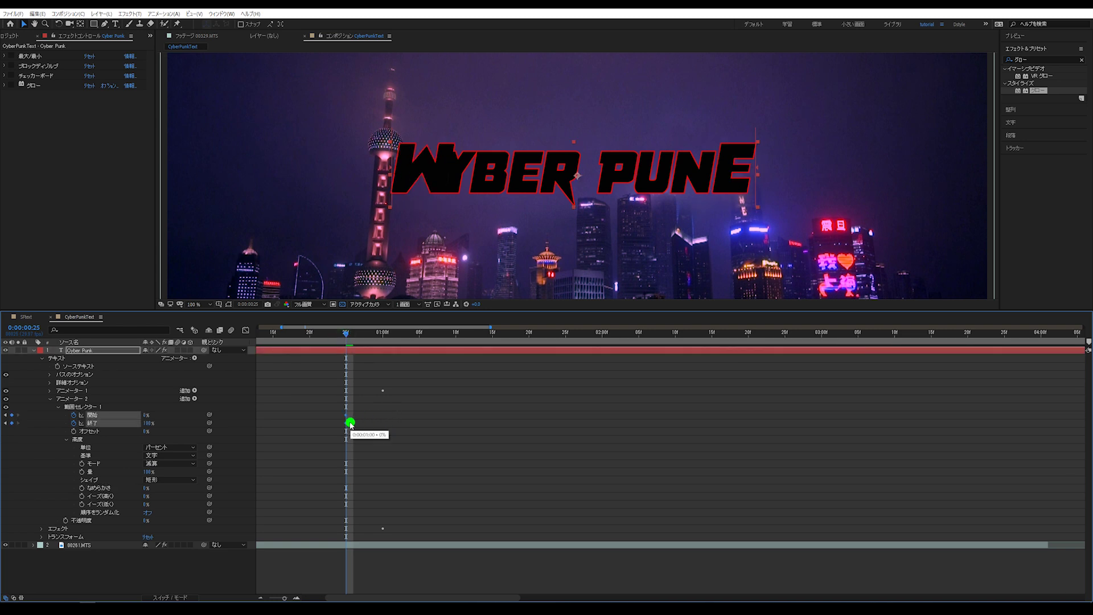
Preview the quicker reveal from the start, stopping around one second.
drag(312, 335, 182, 347)
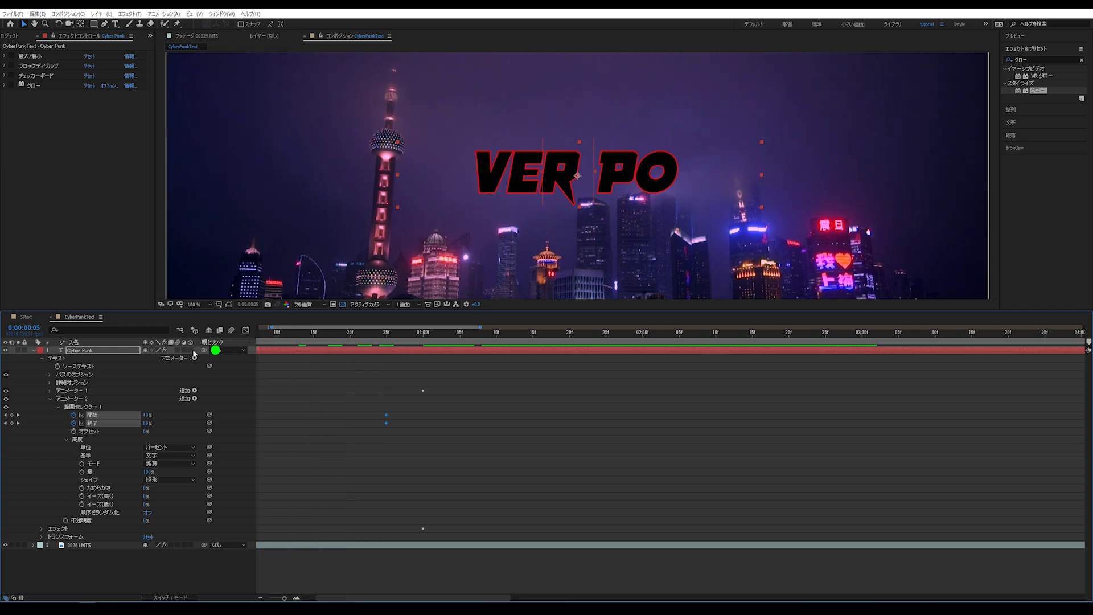
key(space)
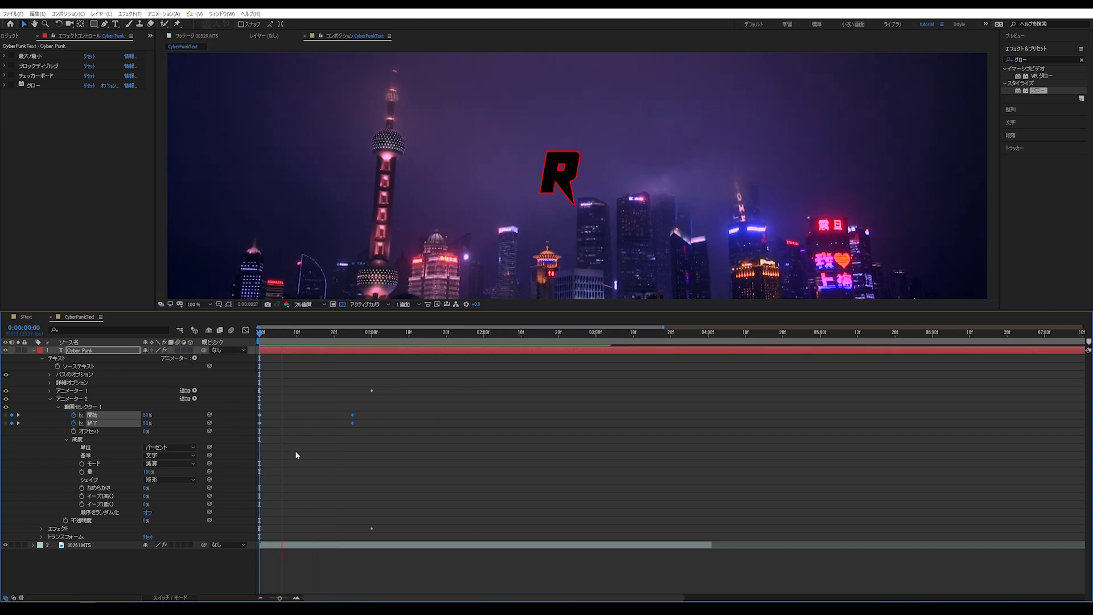
mouse_move(361, 340)
mouse_down()
mouse_move(377, 345)
mouse_move(241, 342)
mouse_up()
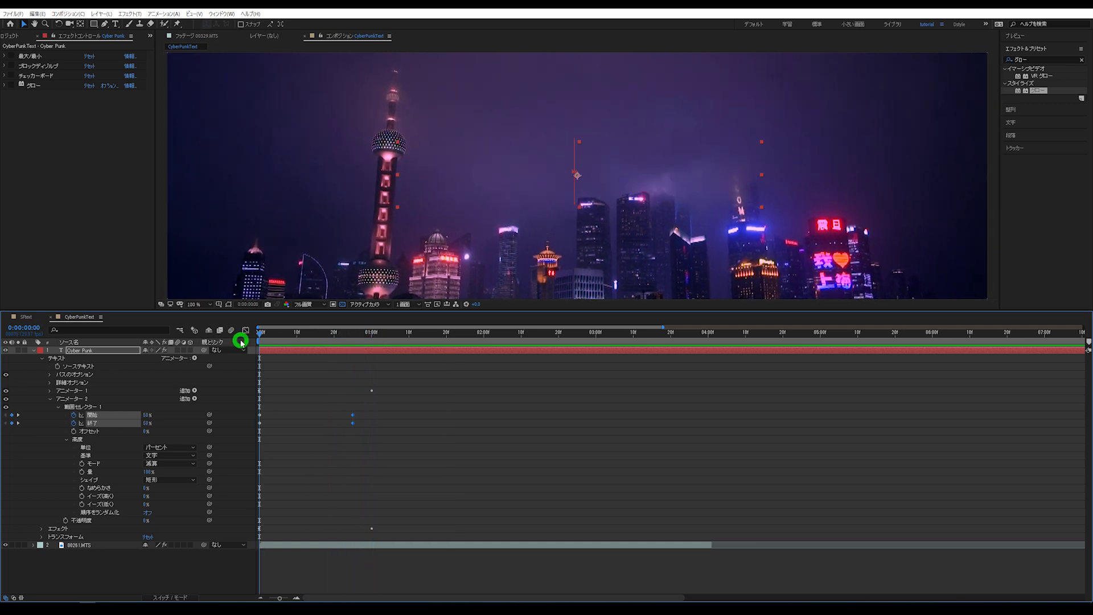
Collapse Animator 2, add Animator 3 with an RGB Fill Color, and show its range selector.
click(50, 399)
click(105, 458)
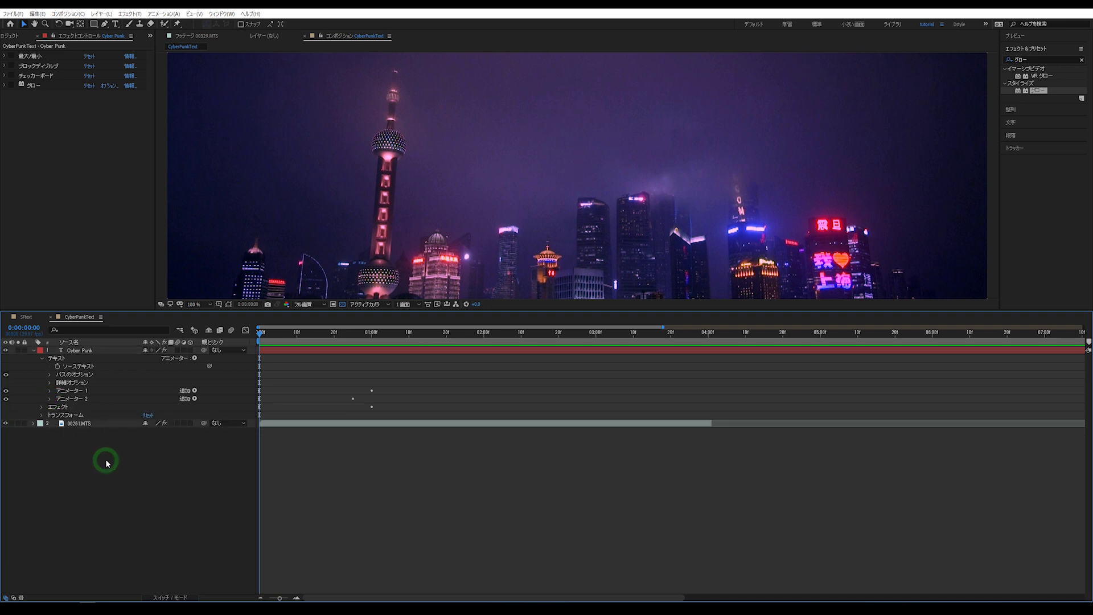
click(194, 358)
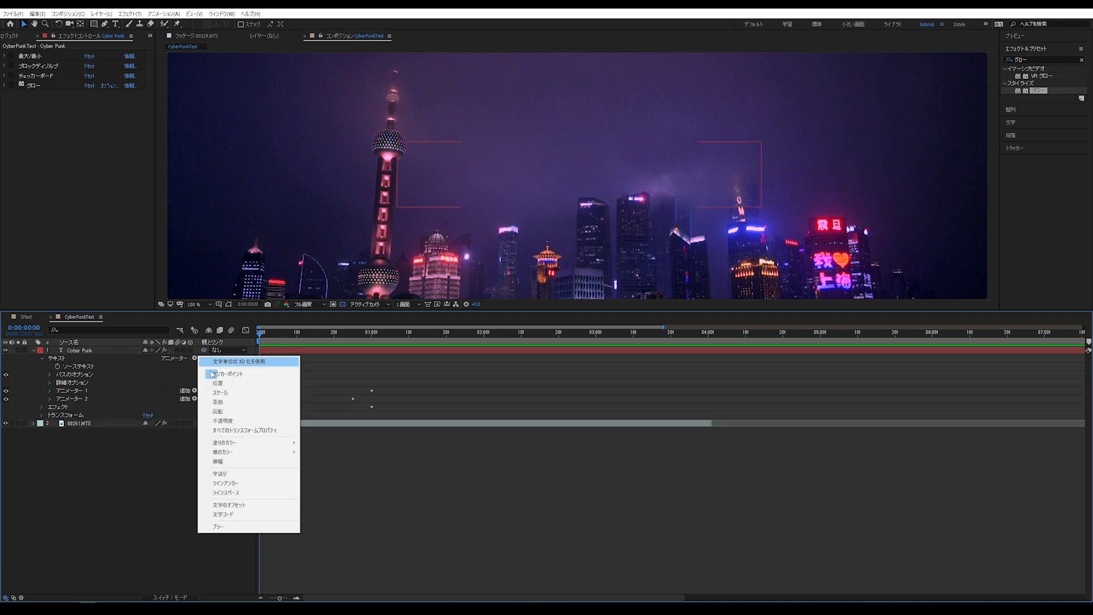
mouse_move(235, 445)
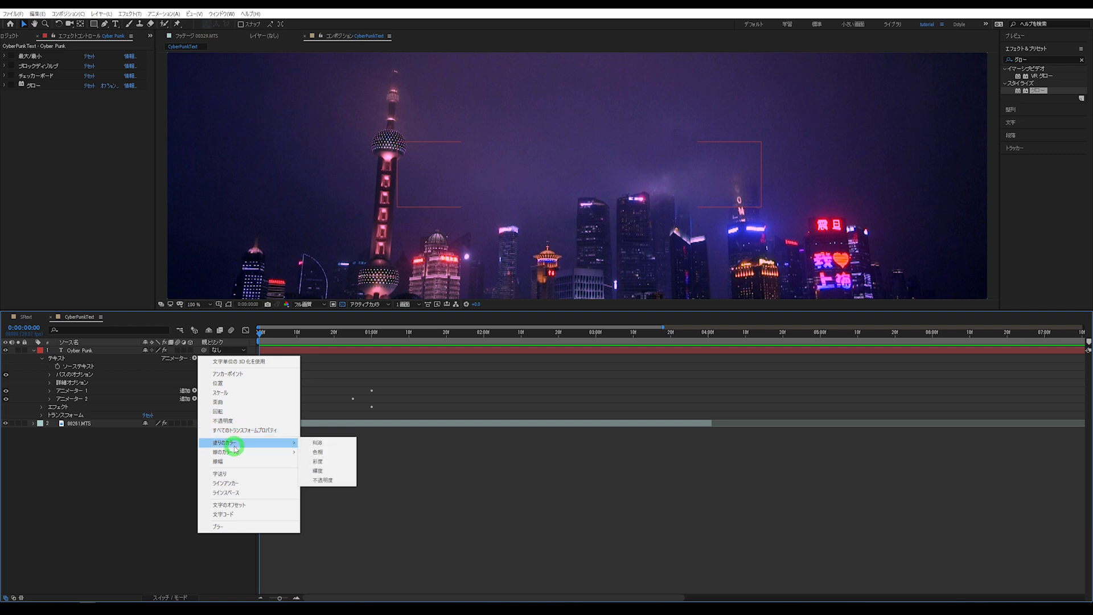
click(322, 445)
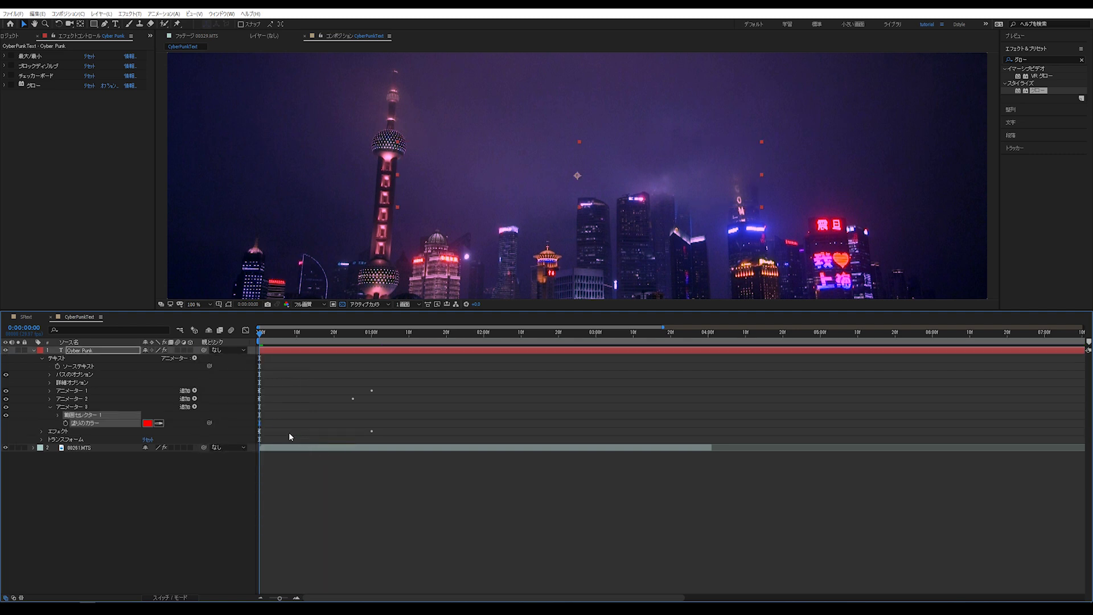
click(305, 499)
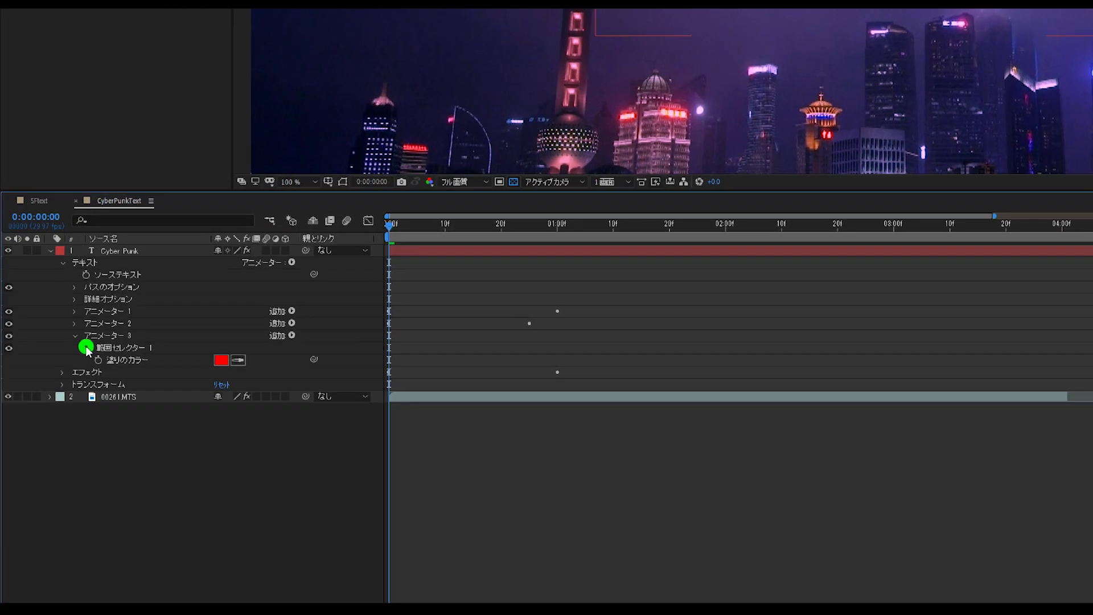
click(85, 347)
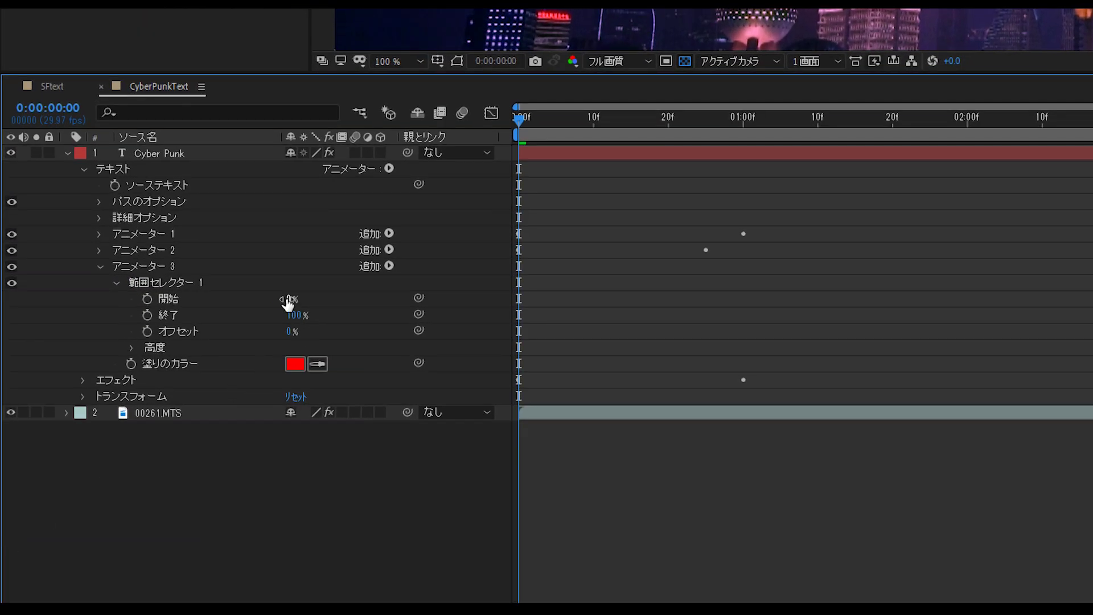
Set Animator 3's End to 50% and keyframe Start and End at frame 0.
click(287, 300)
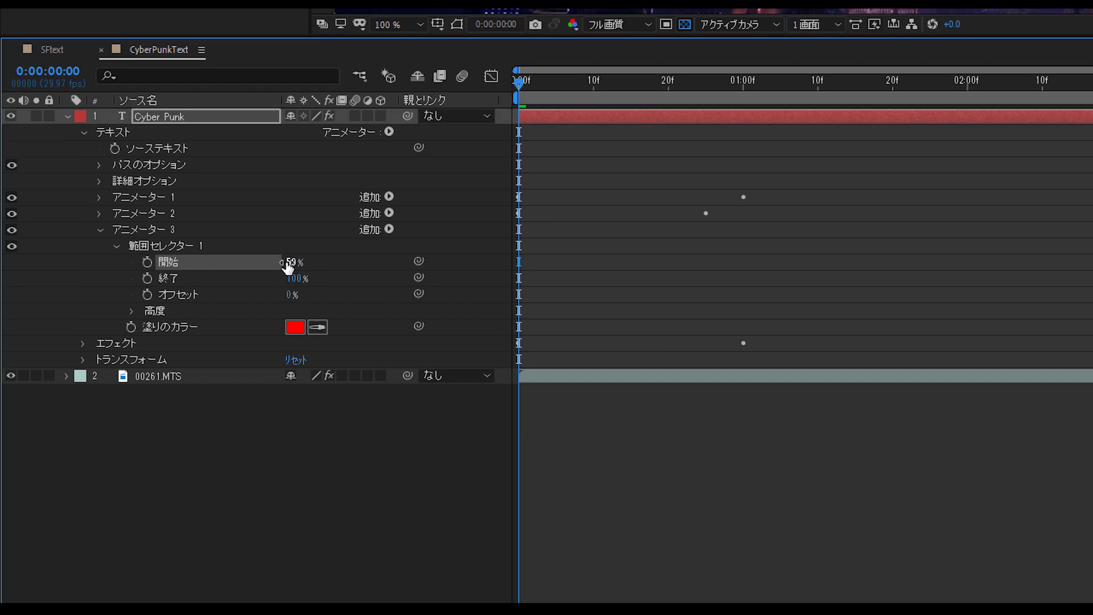
click(290, 278)
text(50)
key(Return)
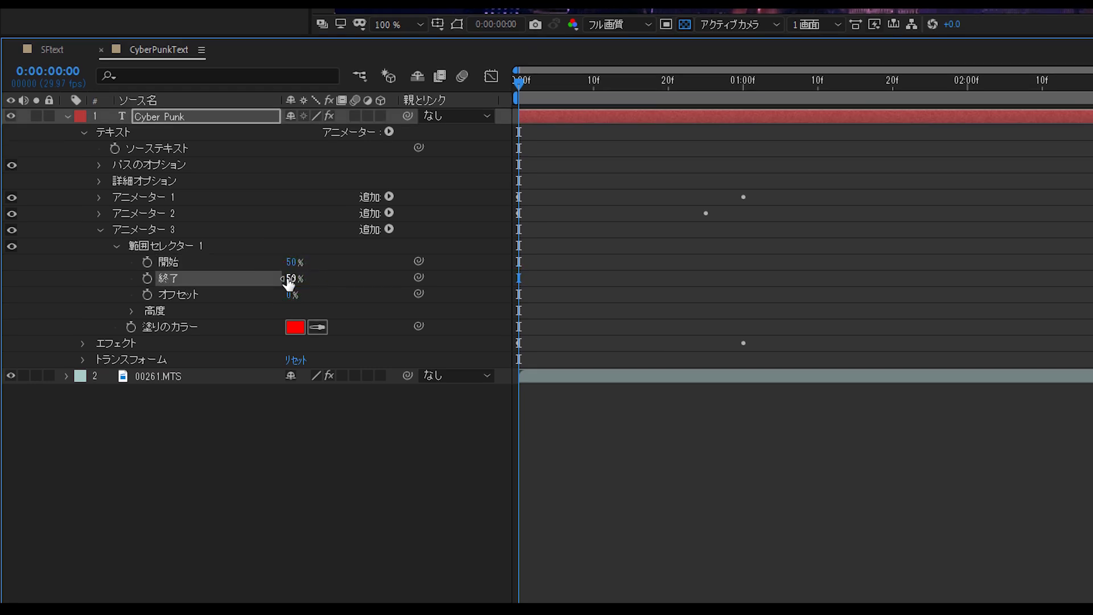
click(146, 262)
click(148, 291)
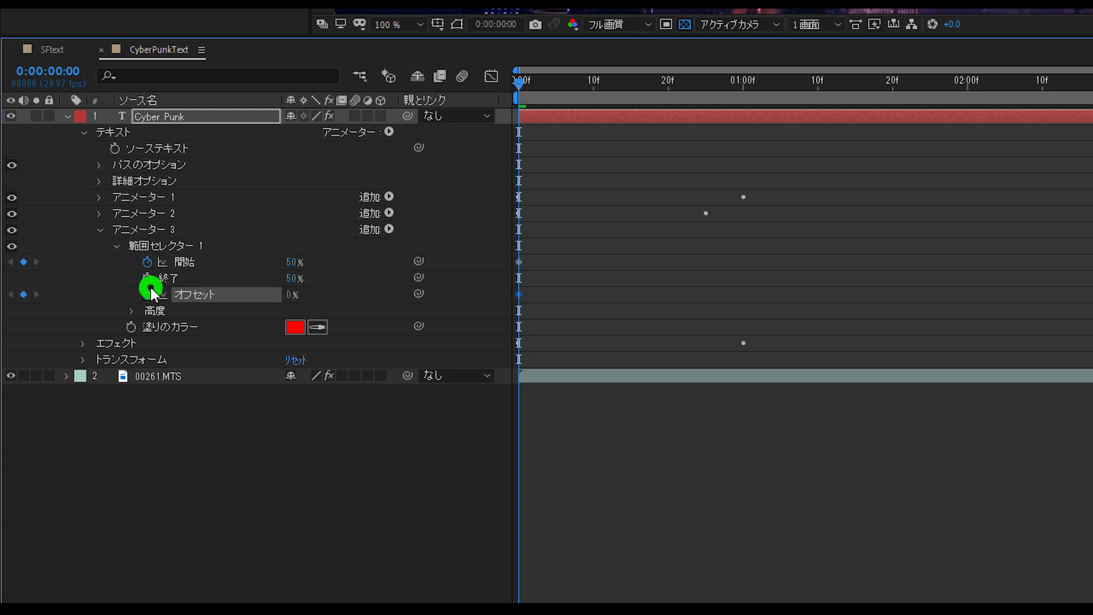
click(149, 293)
click(147, 278)
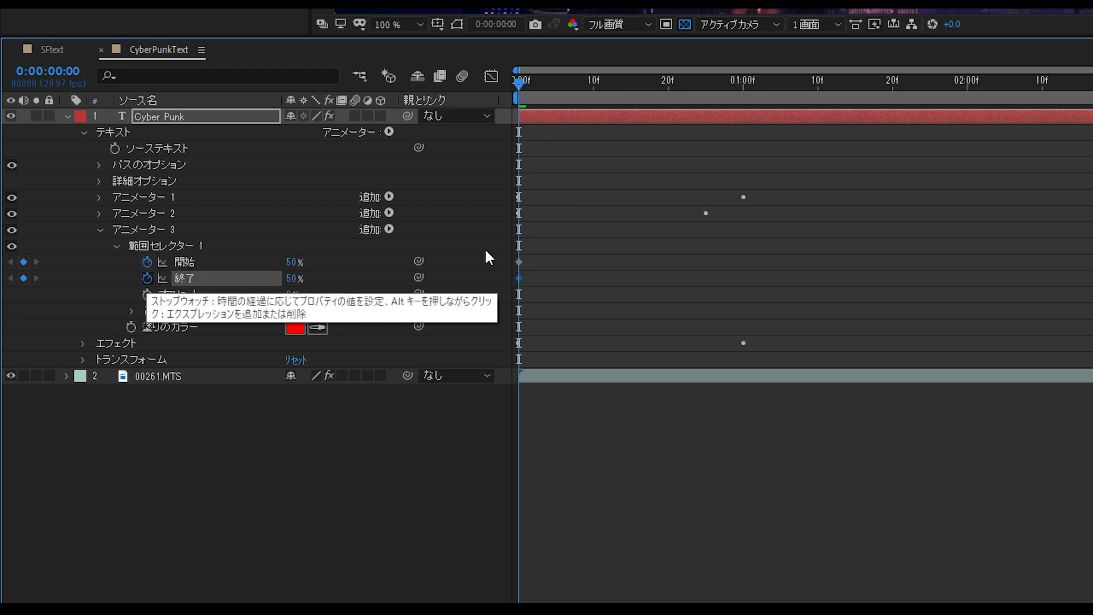
At one second, key the range to Start 0% and End 100%.
click(723, 87)
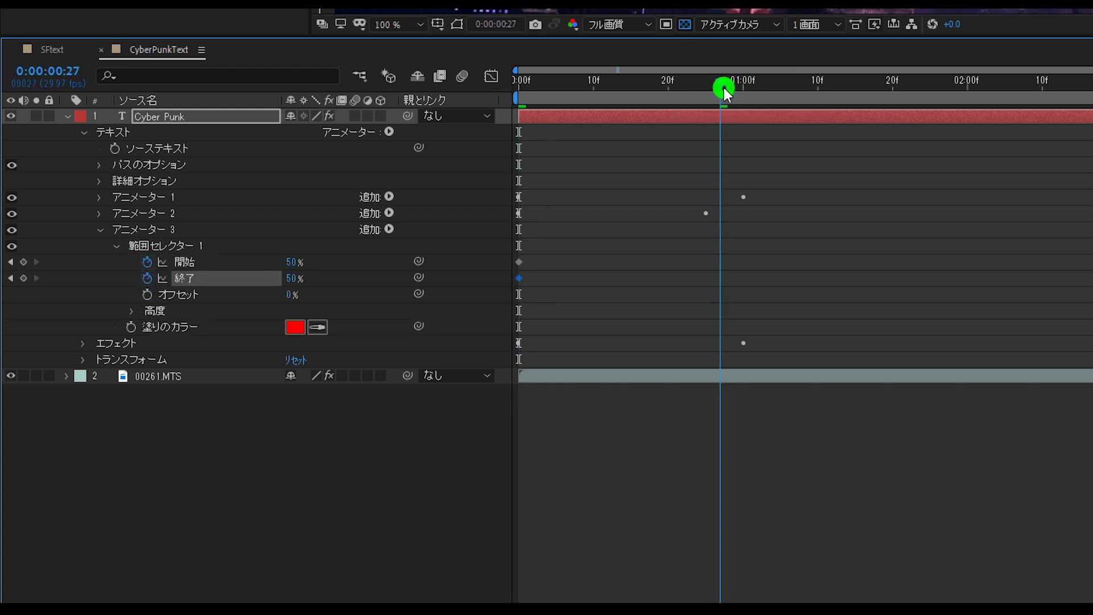
drag(723, 87, 747, 87)
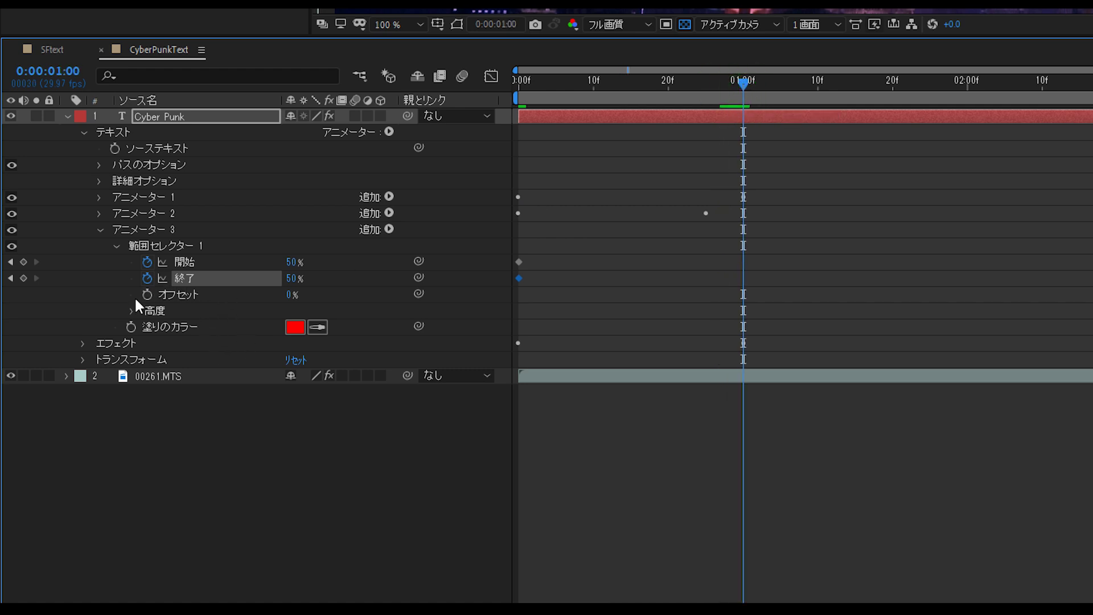
click(292, 261)
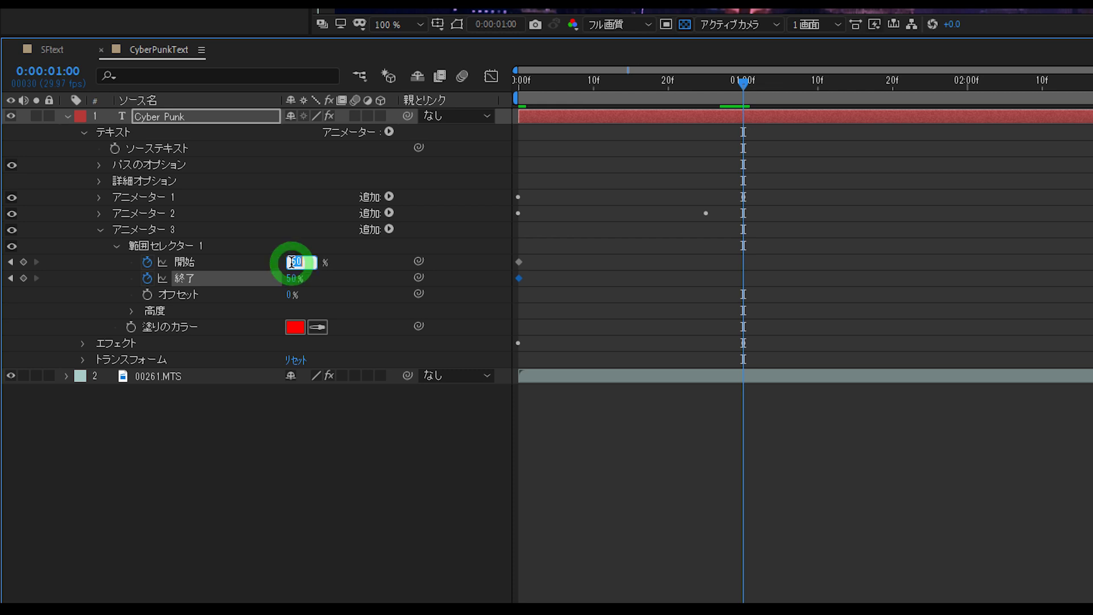
text(0)
key(Return)
click(294, 277)
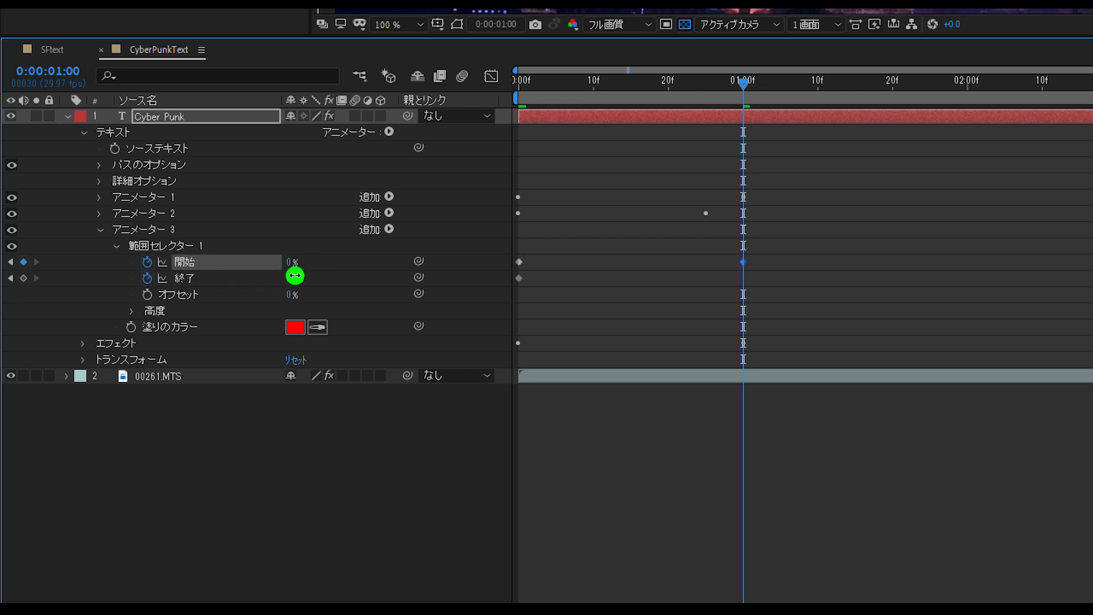
text(100)
key(Return)
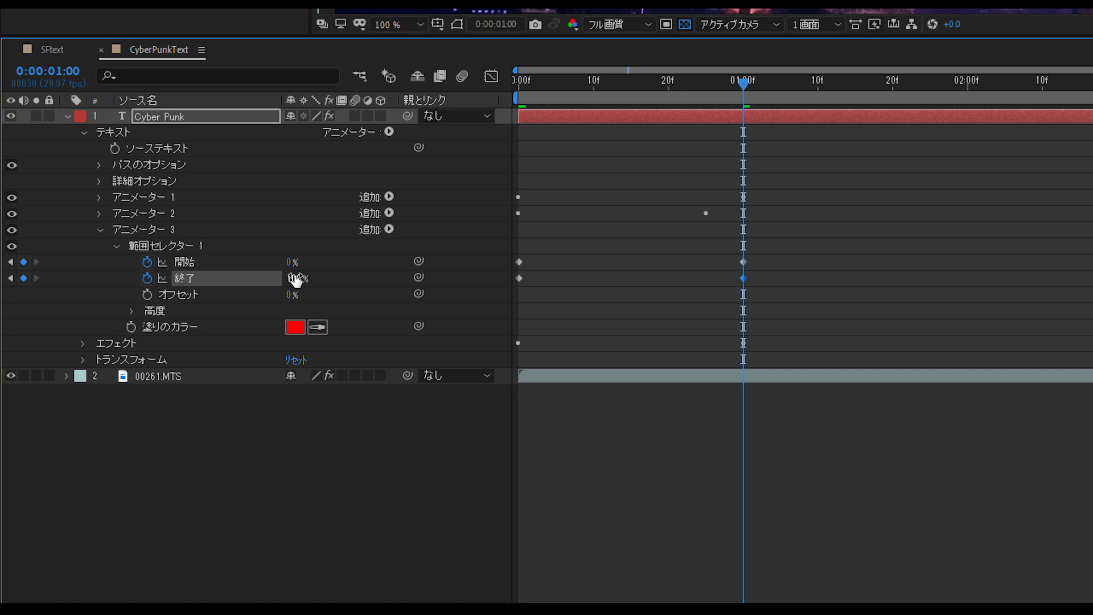
Set the range selector's Advanced mode to 減算 (Subtract) and scrub the first second.
click(132, 310)
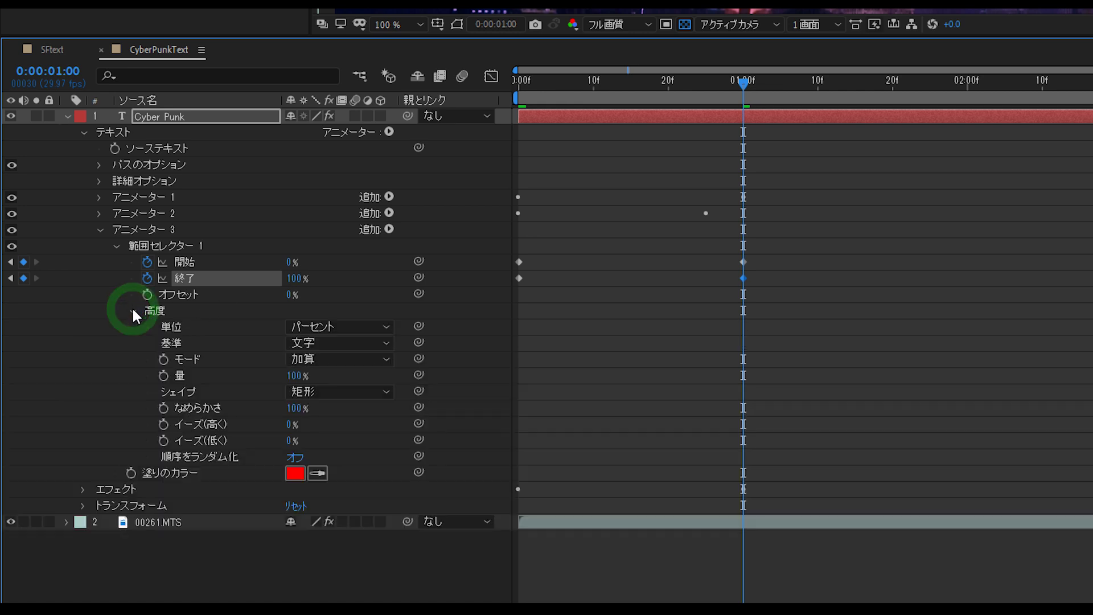
click(314, 358)
click(337, 393)
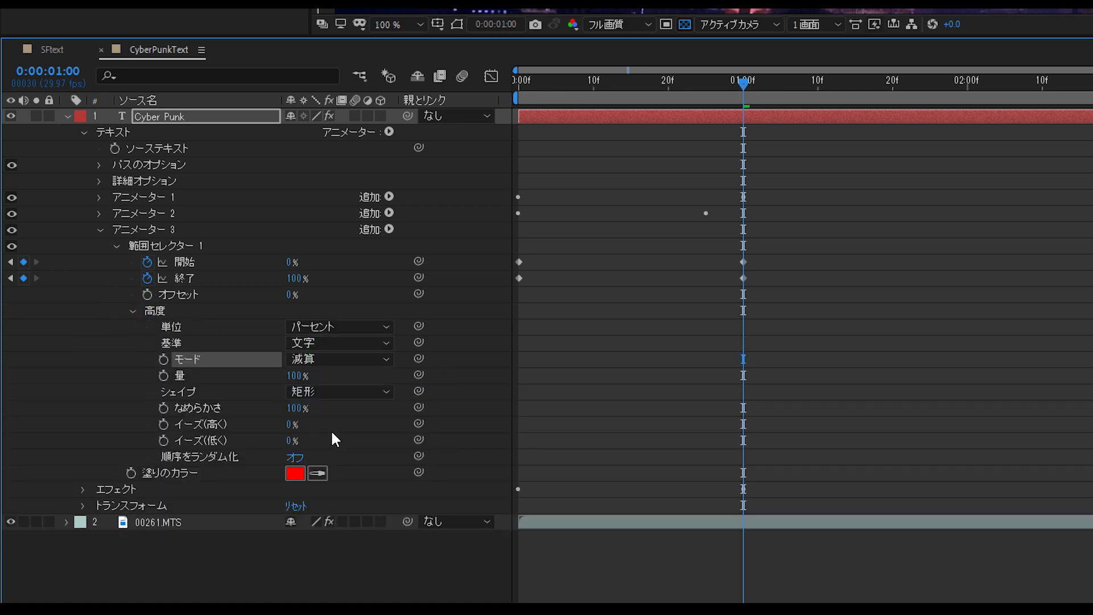
click(381, 451)
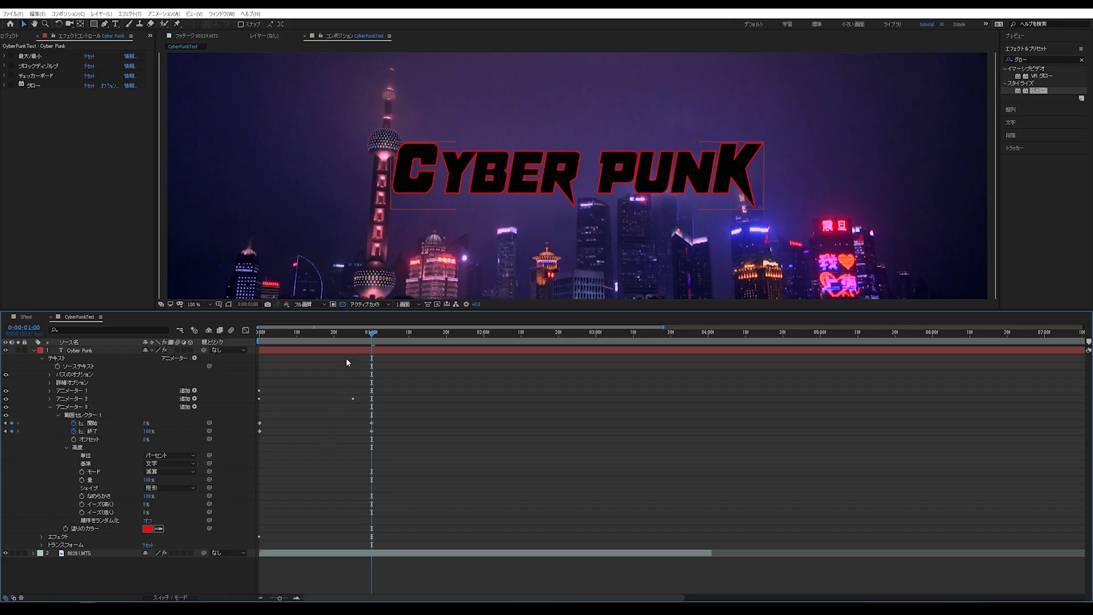
mouse_move(349, 333)
mouse_down()
mouse_move(305, 353)
mouse_move(364, 351)
mouse_up()
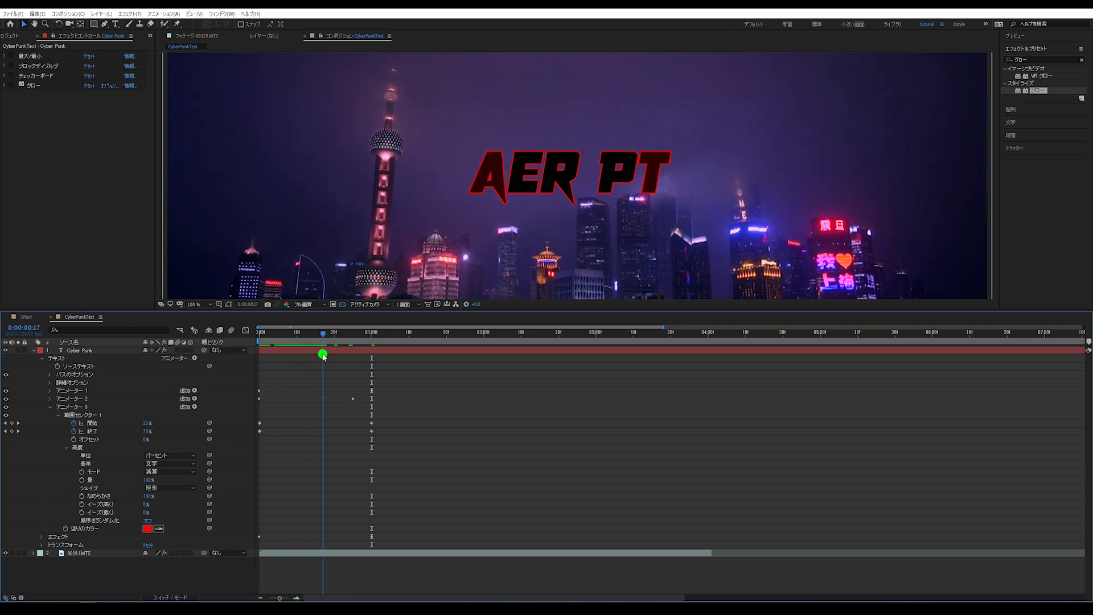
Preview the red-flashing scramble reveal twice from the start, then collapse the Cyber Punk layer.
key(space)
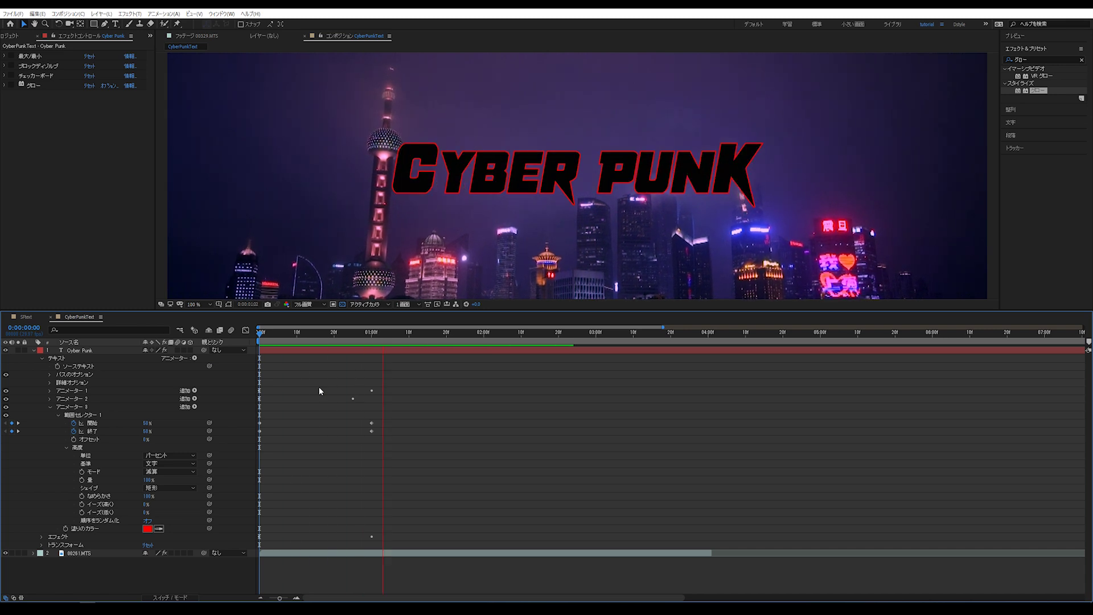
click(362, 338)
drag(362, 339, 260, 337)
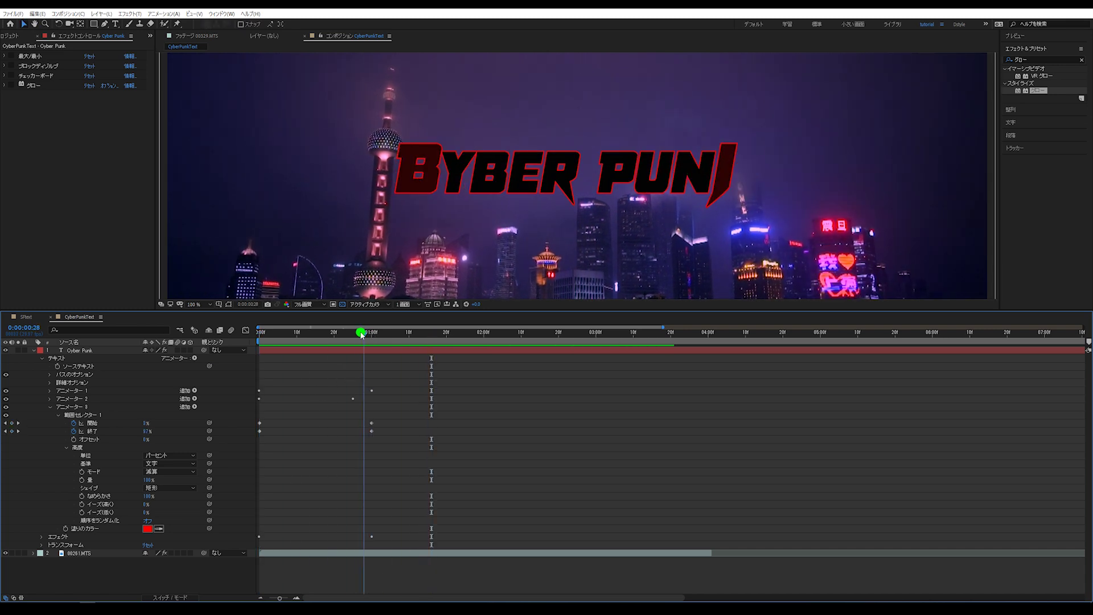
key(space)
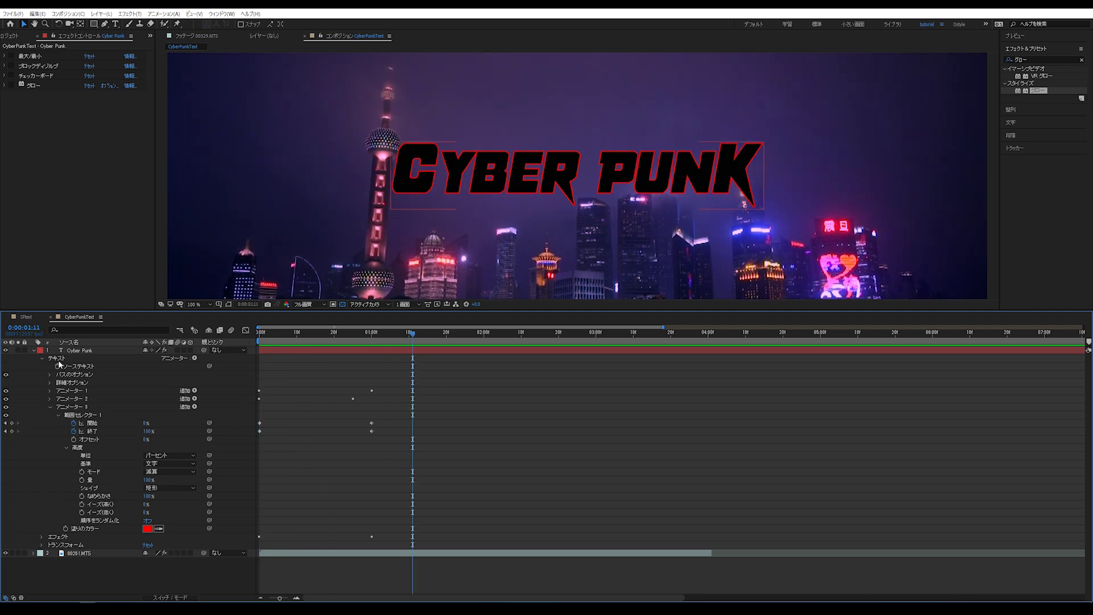
click(32, 350)
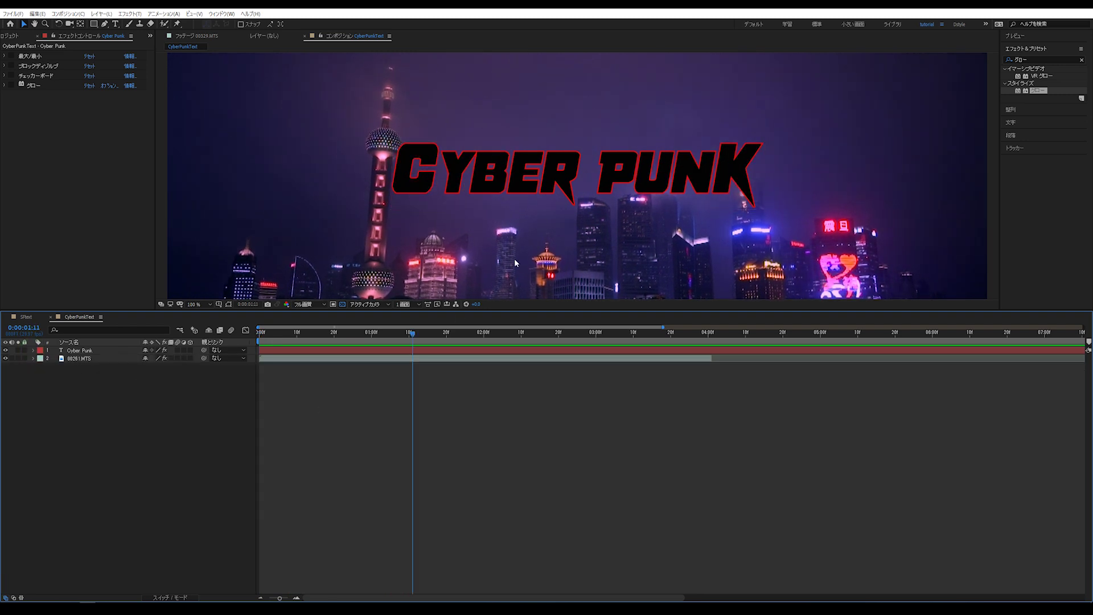
Scrub through the partial scramble and enlarge the composition viewer.
click(555, 206)
drag(268, 336, 376, 341)
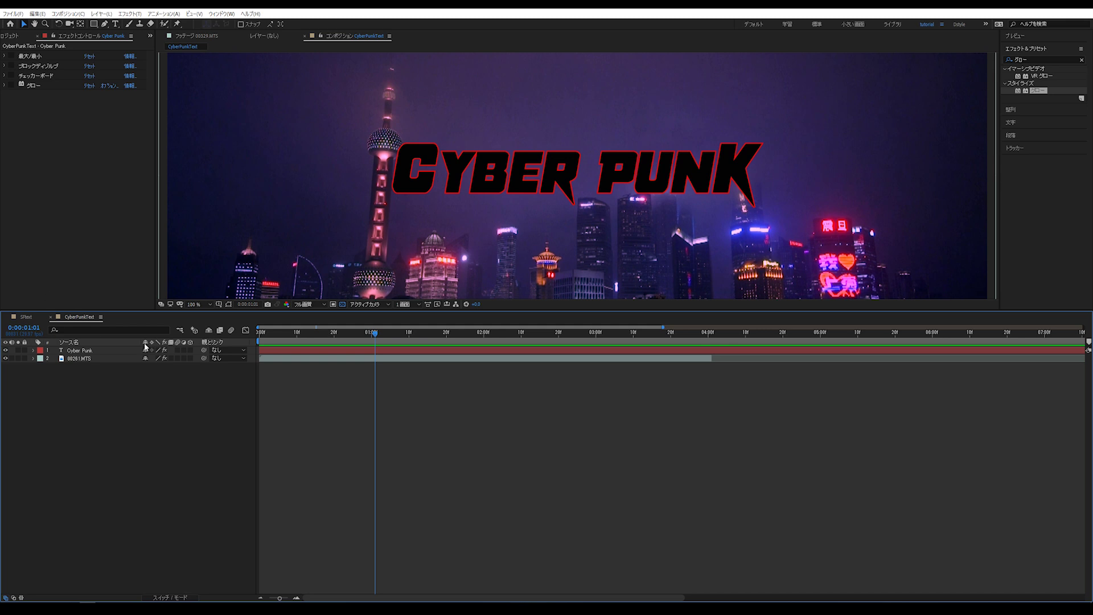
mouse_move(334, 333)
mouse_down()
mouse_move(314, 334)
mouse_move(370, 334)
mouse_up()
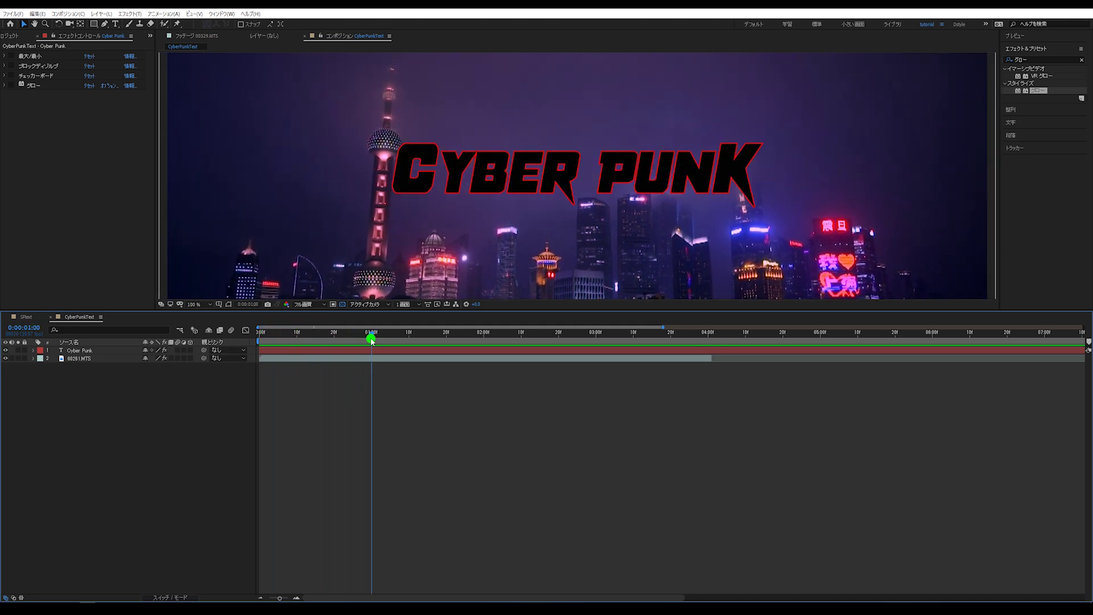
drag(249, 310, 255, 508)
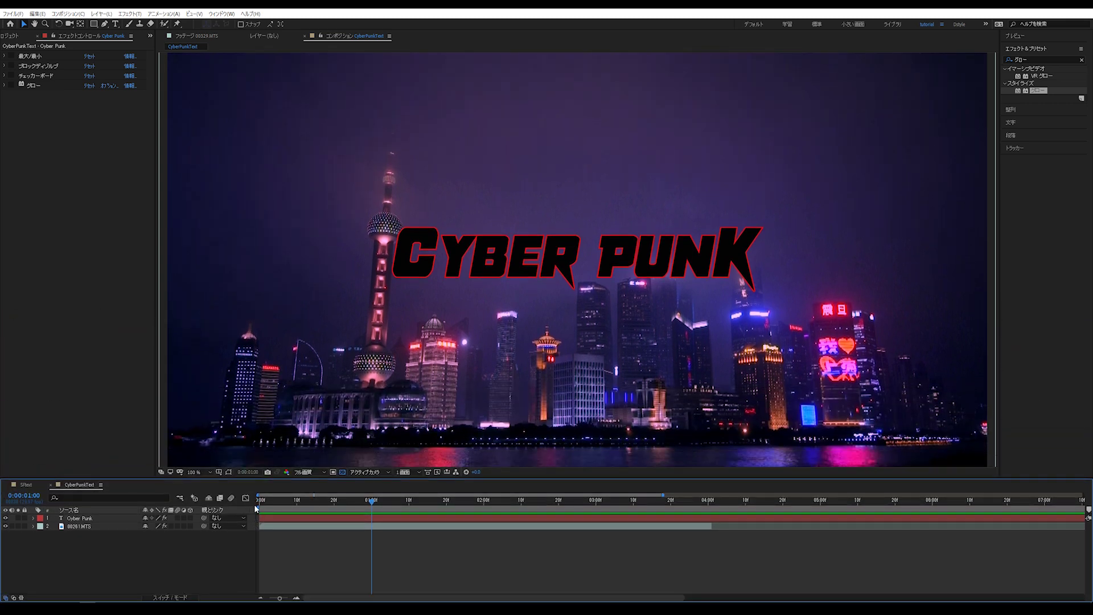
drag(265, 477, 268, 455)
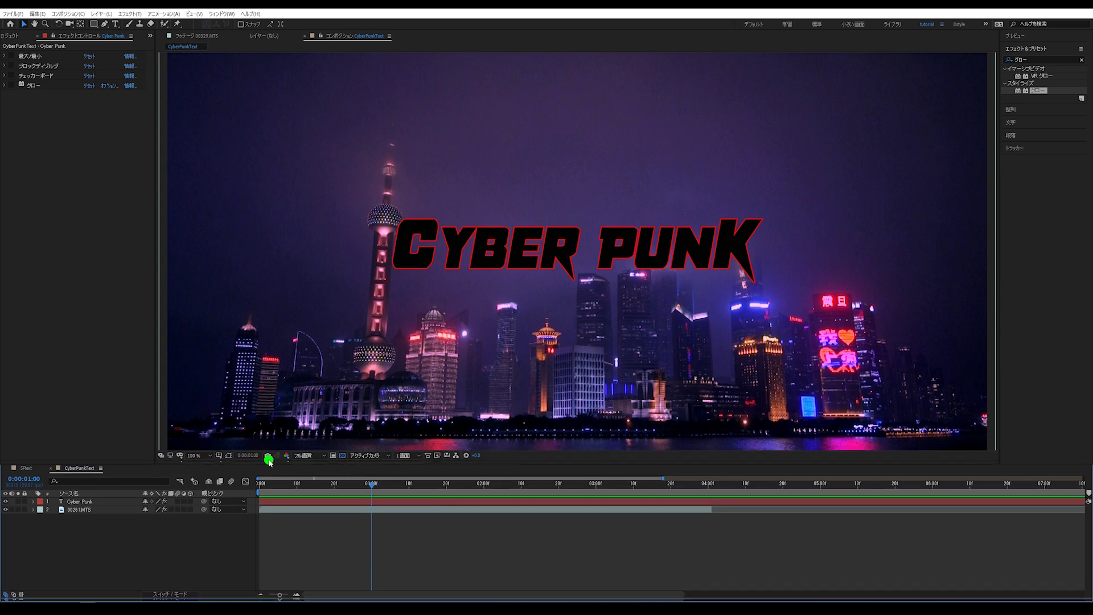
Save the project and re-enable the 最大/最小, ブロックディゾルブ, チェッカーボード and グロー effects.
key(ctrl+s)
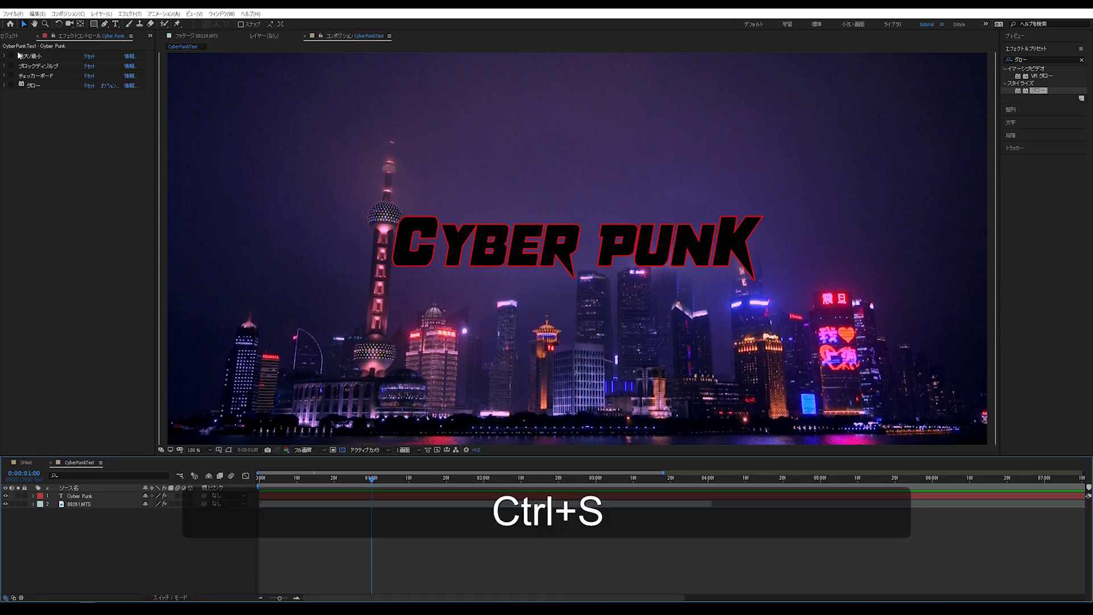
click(11, 56)
click(11, 65)
click(11, 75)
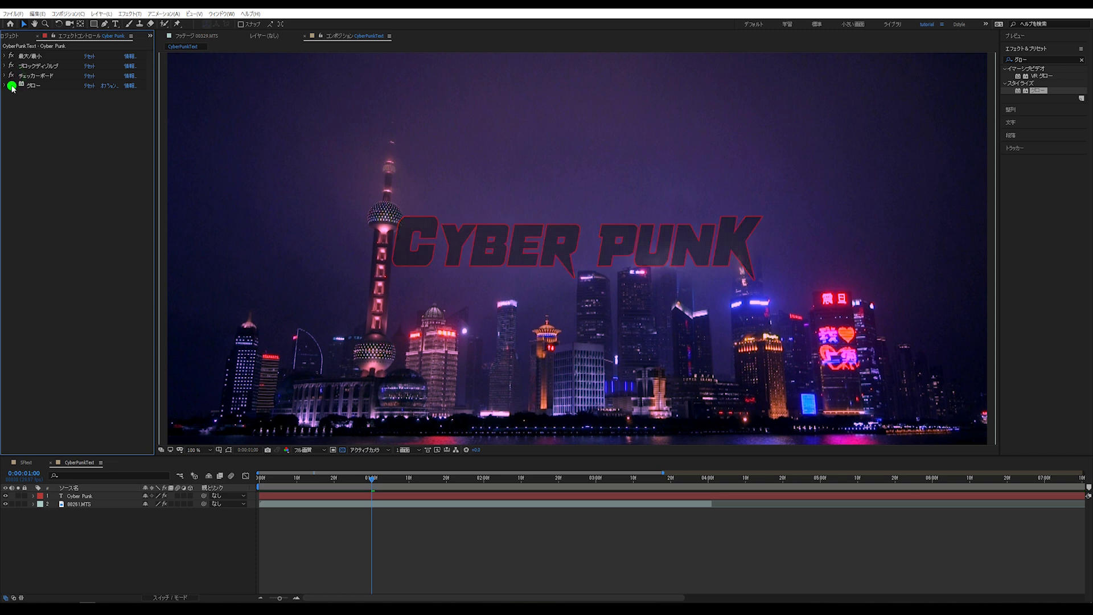
click(12, 85)
Preview the glitching reveal from the start twice with the effects on.
drag(325, 477, 241, 484)
key(space)
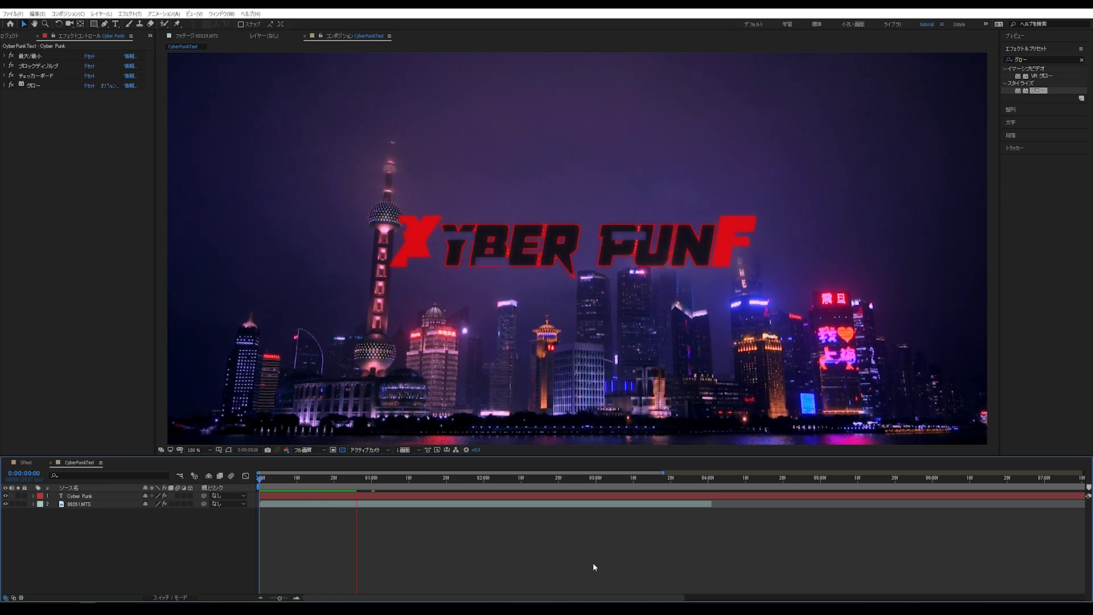
key(space)
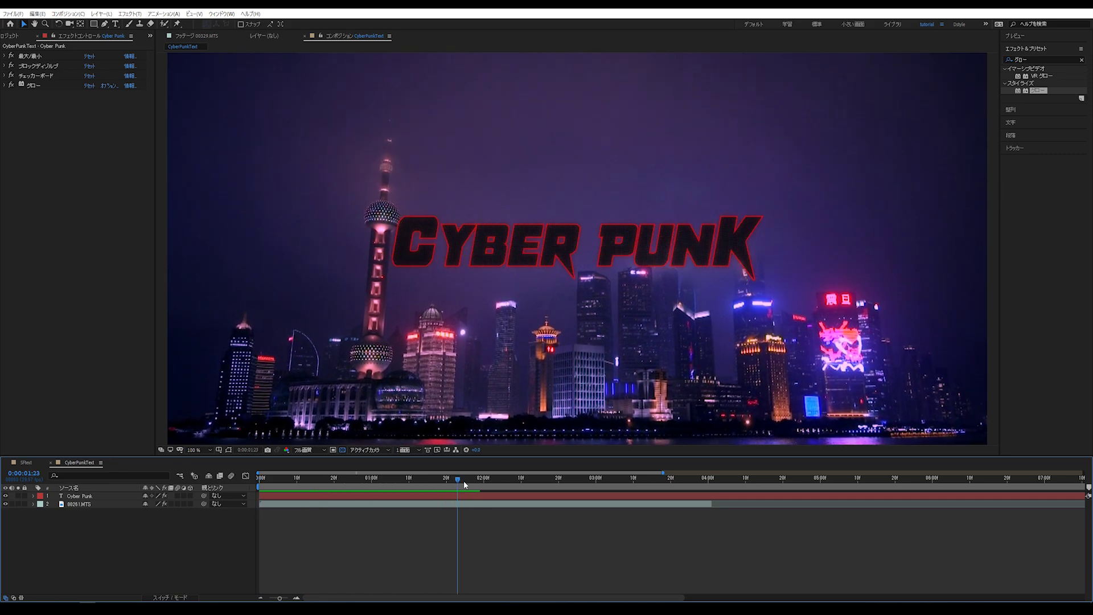
drag(467, 486, 228, 501)
key(space)
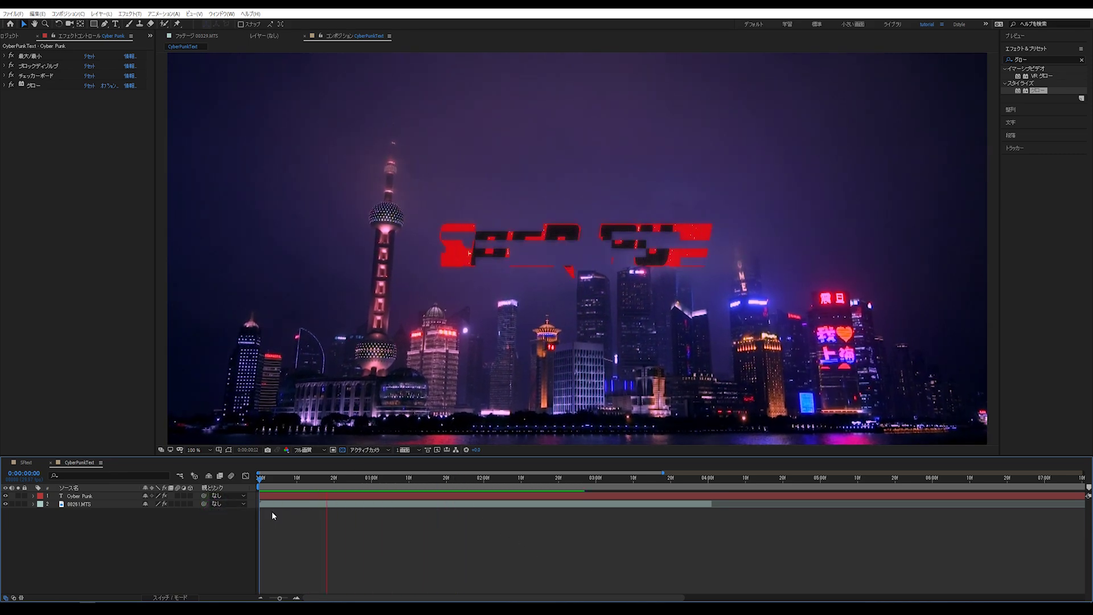
mouse_move(319, 476)
mouse_down()
mouse_move(284, 480)
mouse_move(287, 493)
mouse_move(439, 481)
mouse_up()
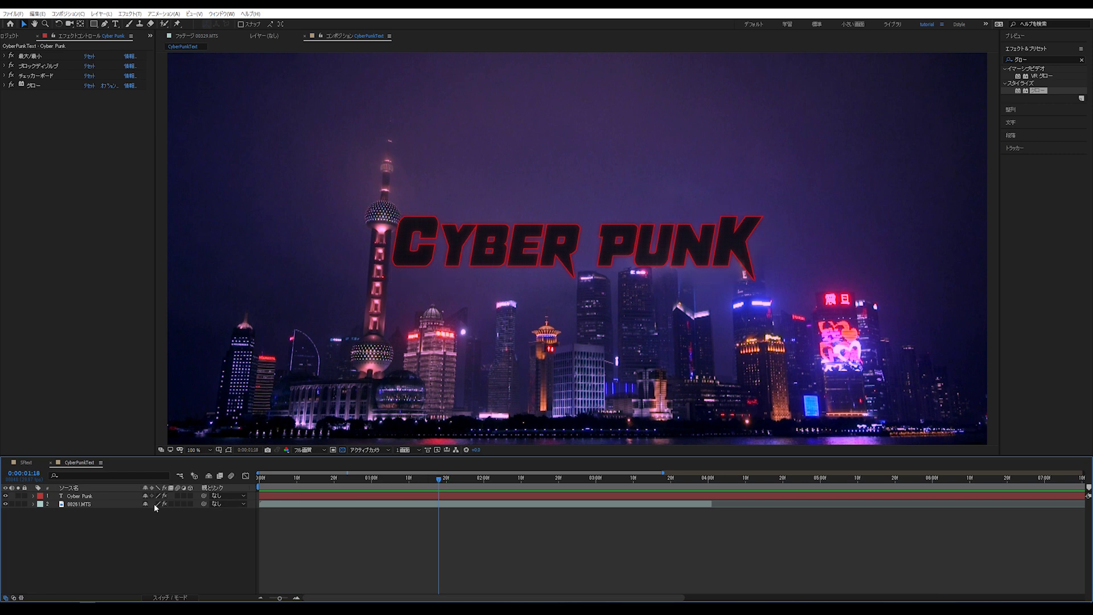
click(108, 499)
click(138, 546)
Duplicate the Cyber Punk layer with Ctrl+D and nudge the lower copy slightly right and down.
click(93, 498)
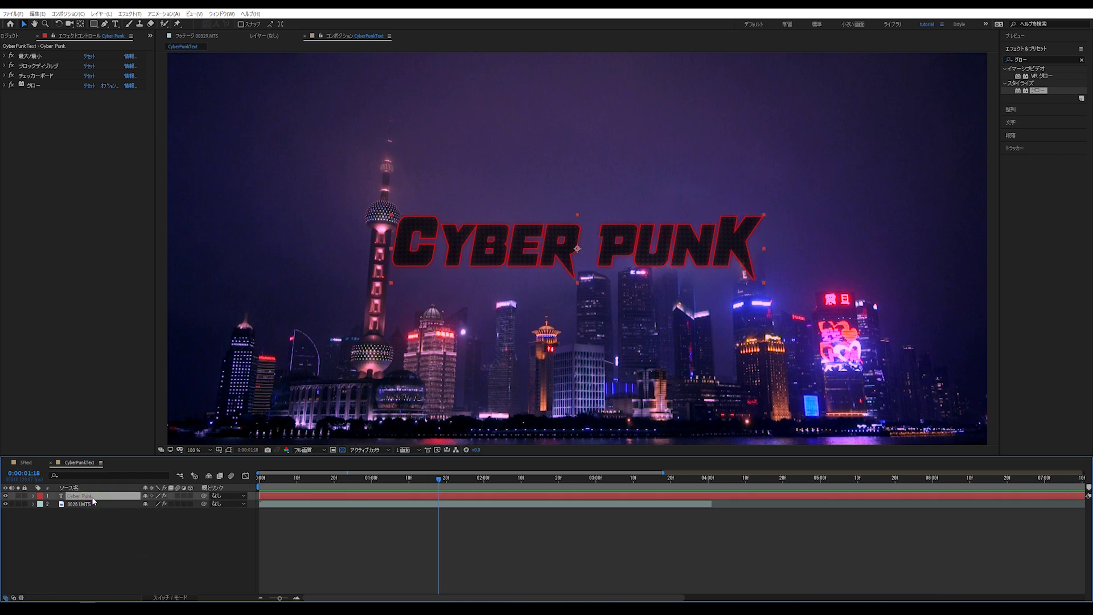
key(ctrl+d)
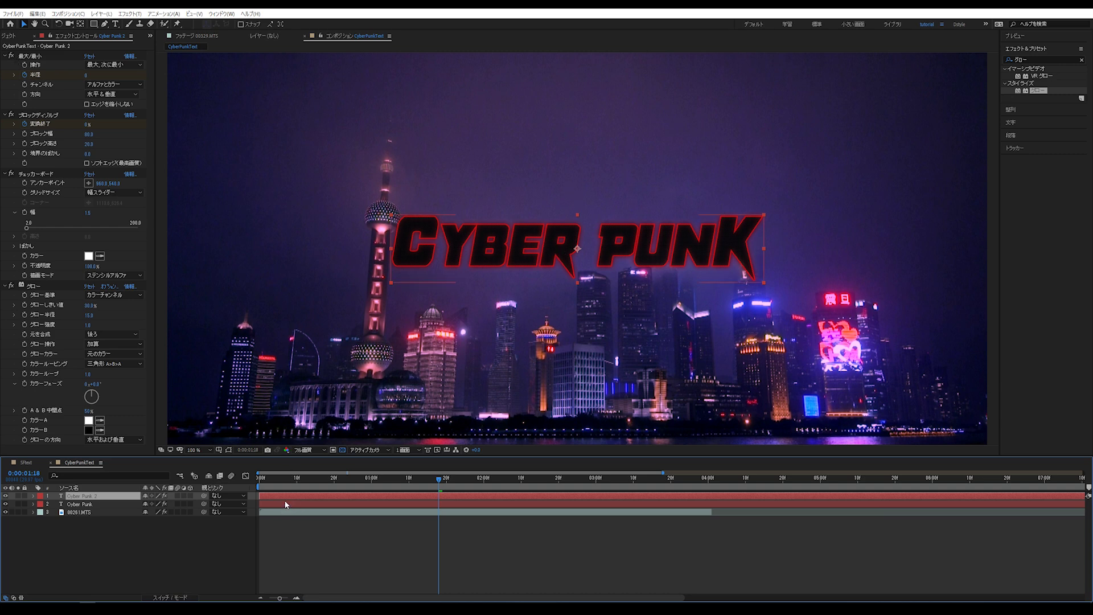
click(329, 506)
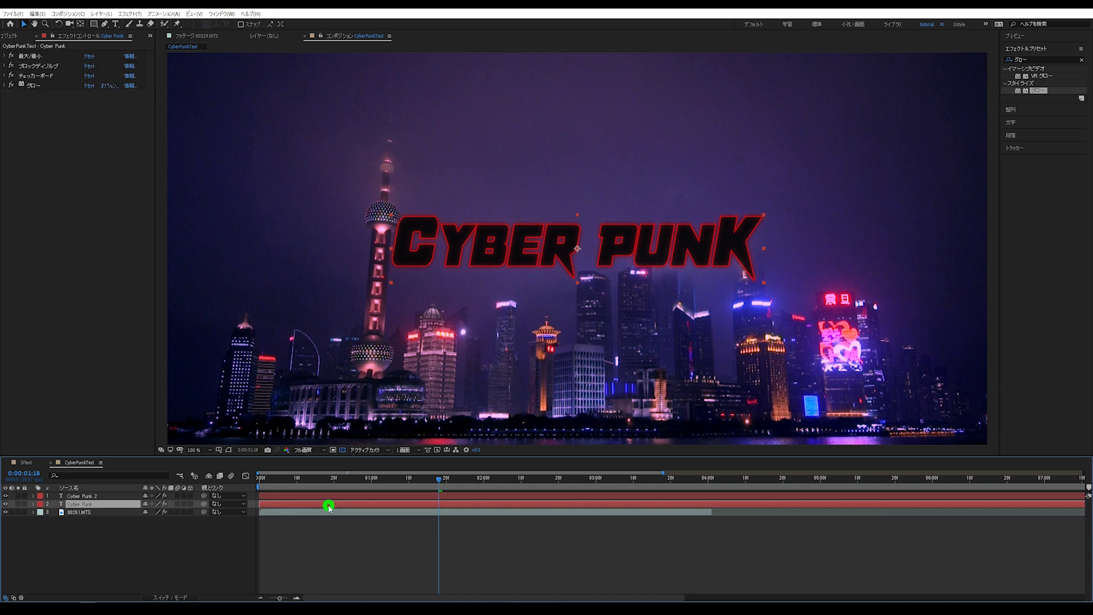
drag(649, 256, 653, 258)
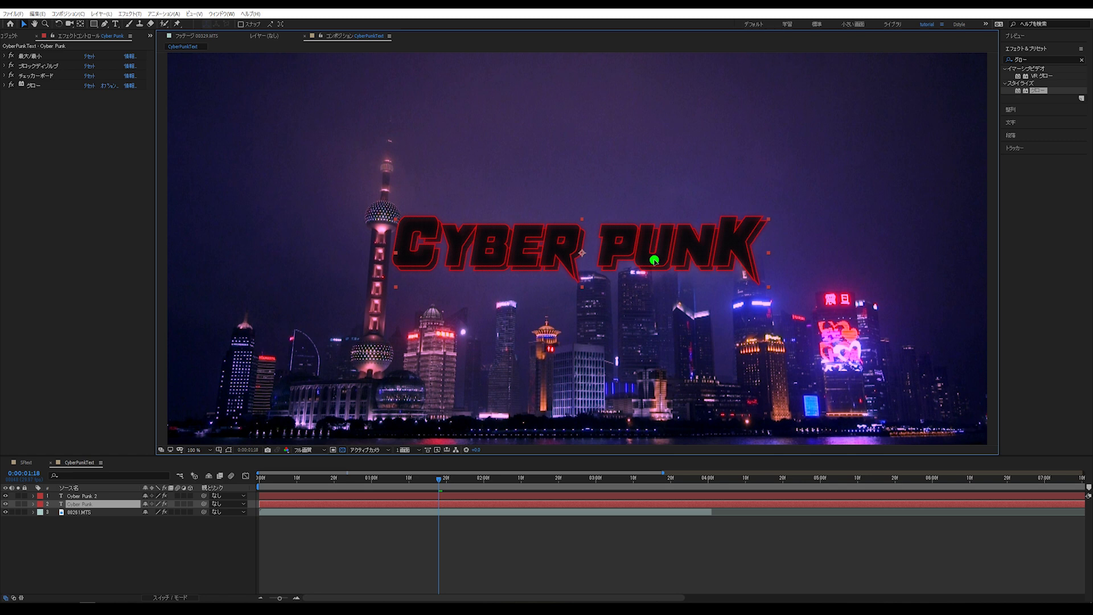
drag(654, 260, 655, 261)
Remove the stroke colour and make the lower Cyber Punk copy's text a saturated blue.
click(1022, 121)
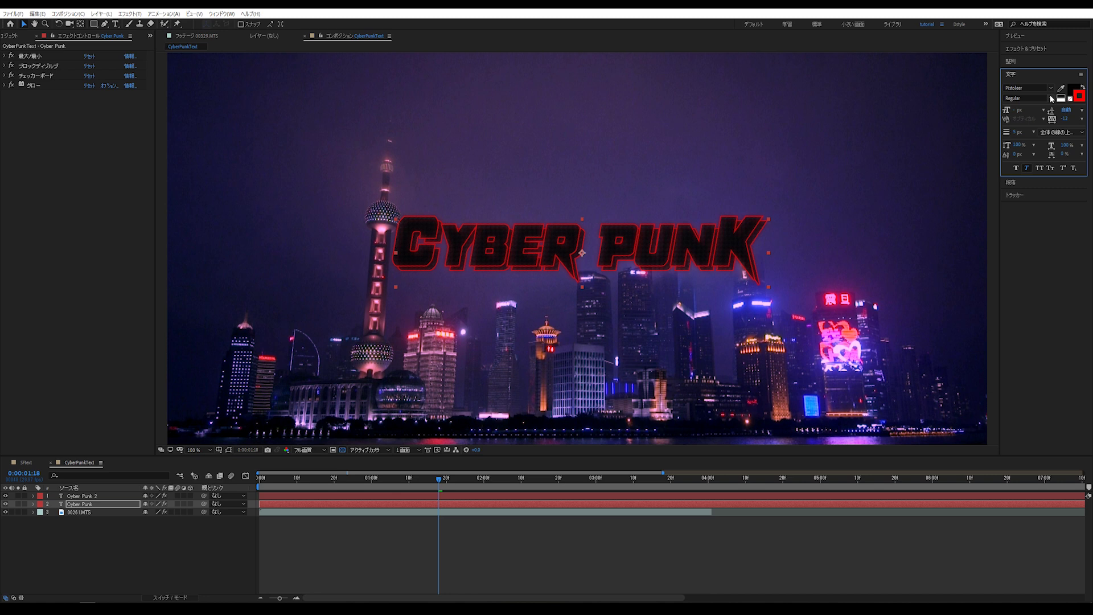
click(1070, 101)
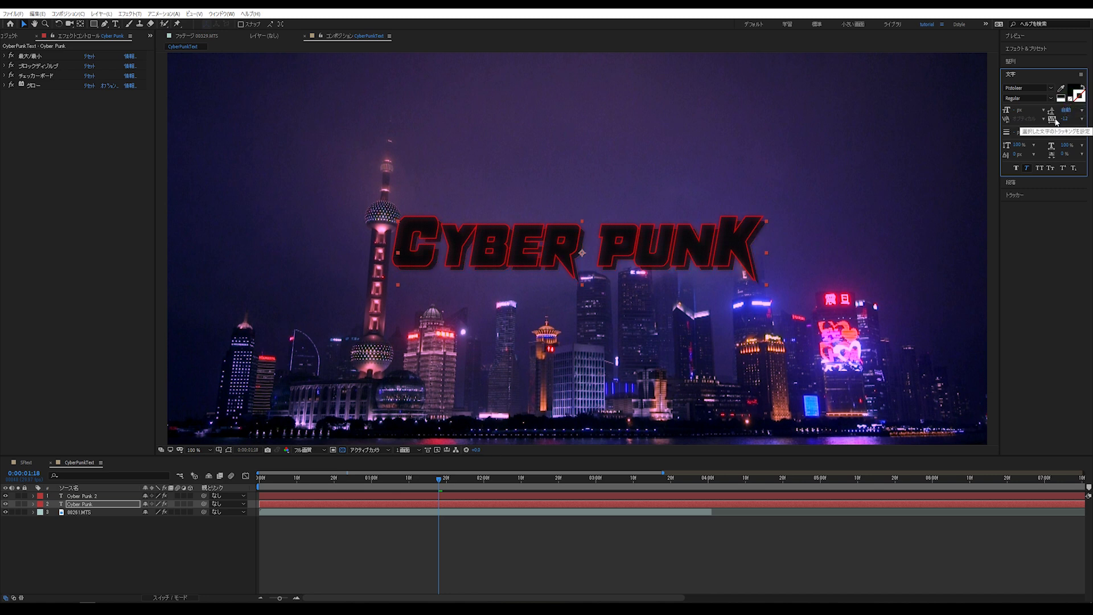
click(1080, 91)
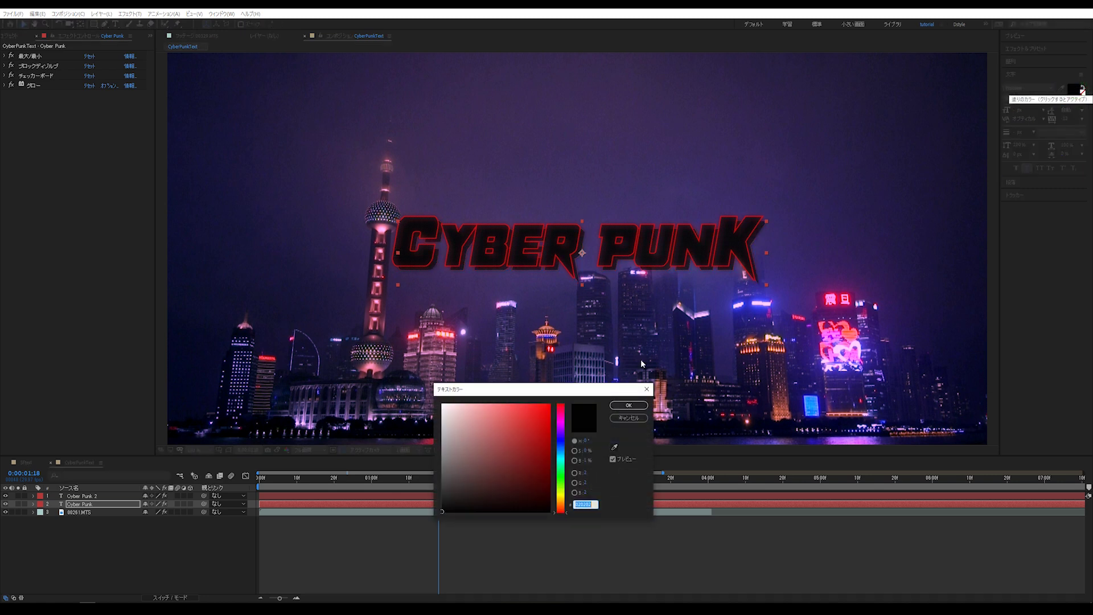
click(559, 442)
drag(545, 429, 560, 406)
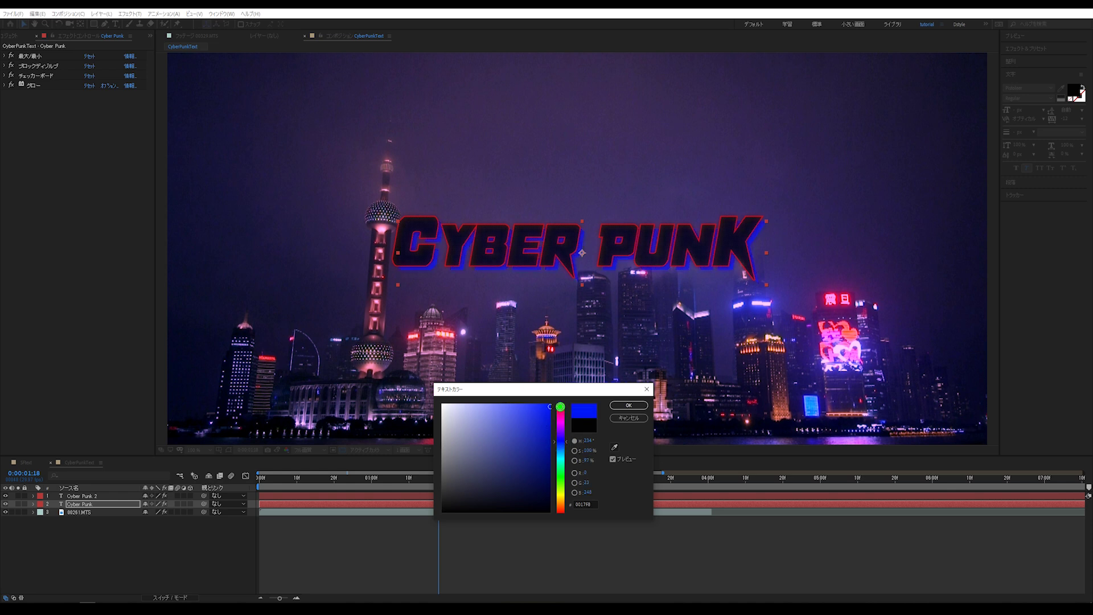
click(628, 405)
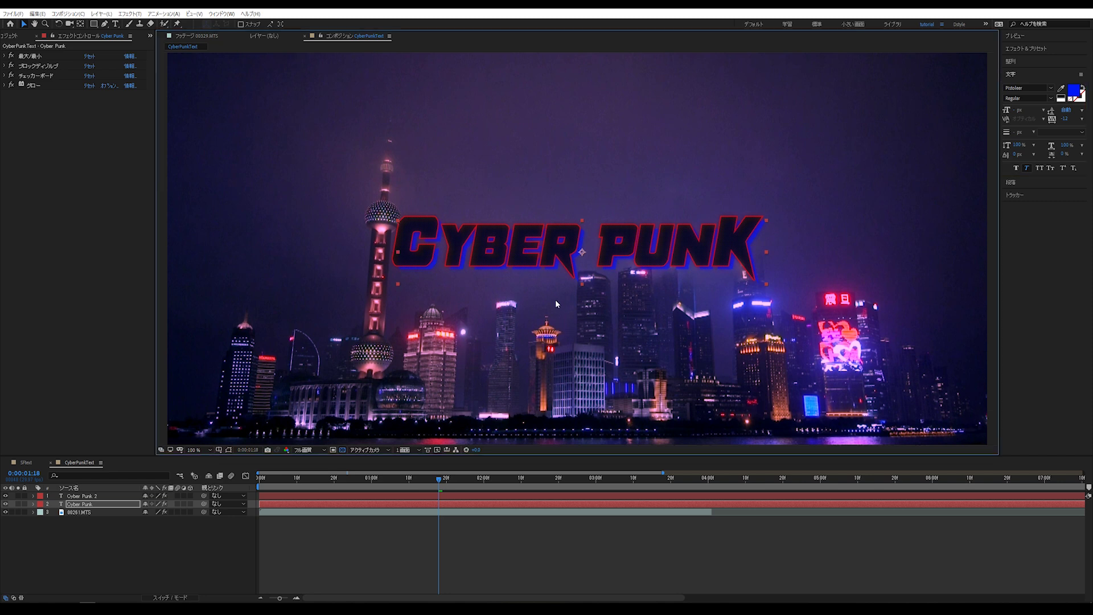
click(408, 539)
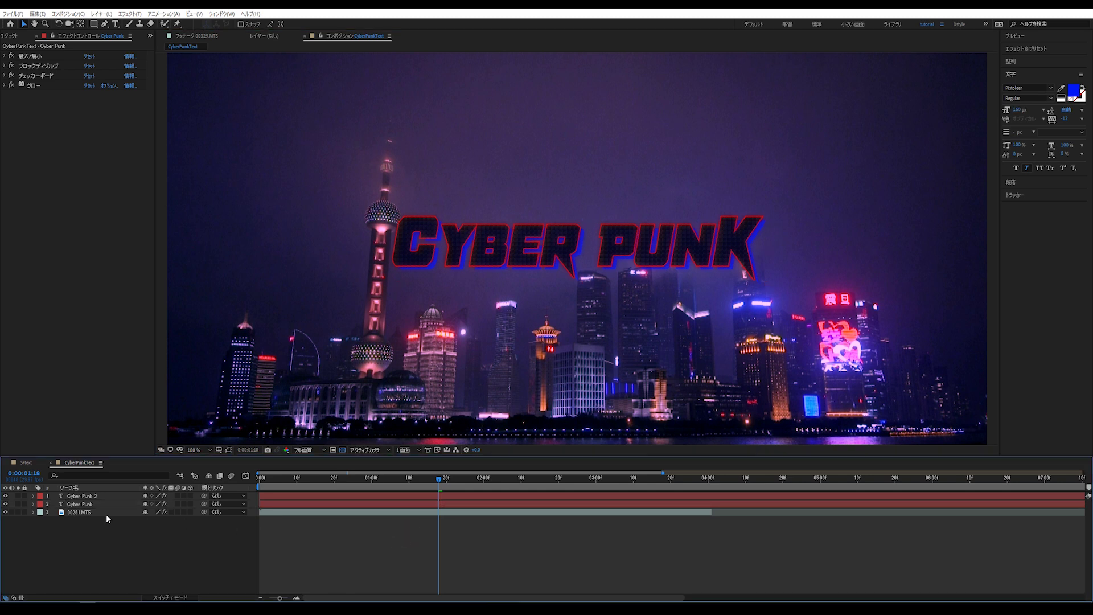
Expand the Cyber Punk layer's animators and enlarge the timeline to reach Animator 3.
click(34, 505)
click(72, 497)
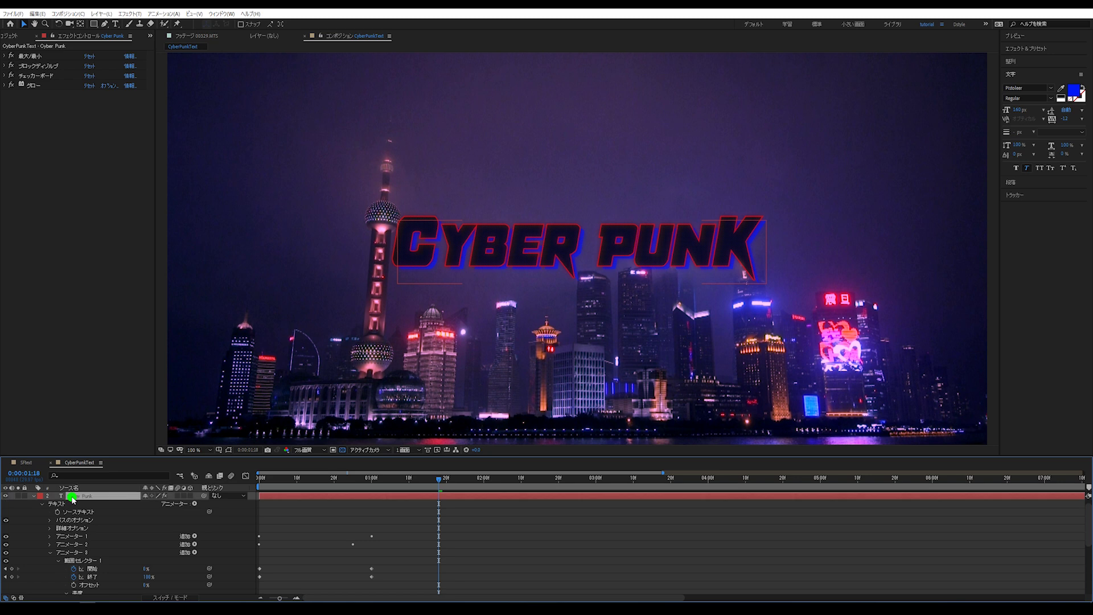
scroll(42, 527, down, 3)
click(48, 535)
scroll(47, 541, down, 3)
scroll(46, 547, down, 3)
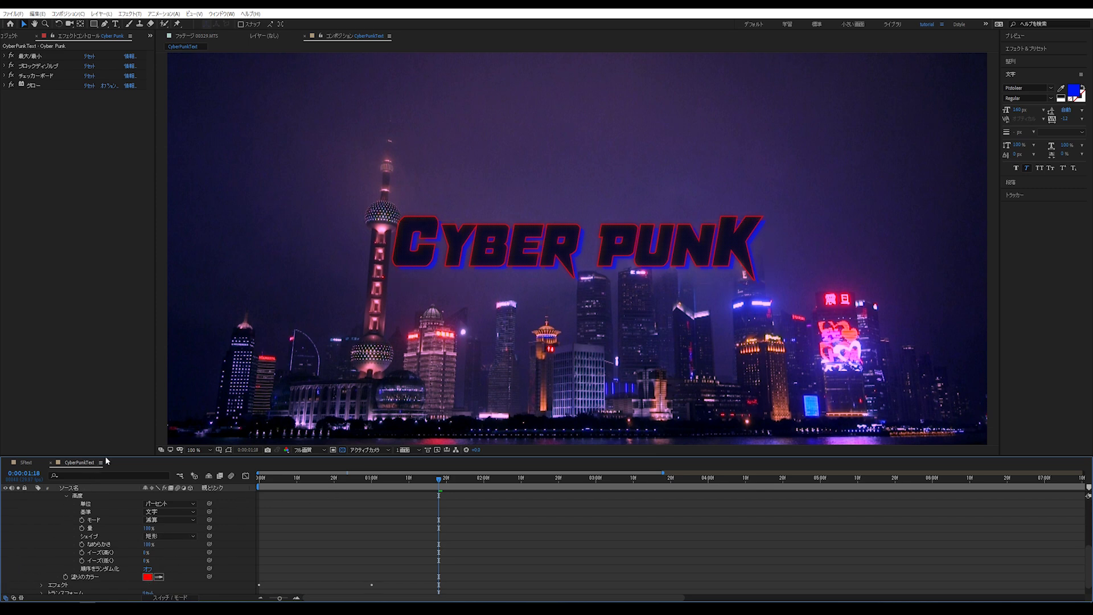
drag(104, 455, 117, 361)
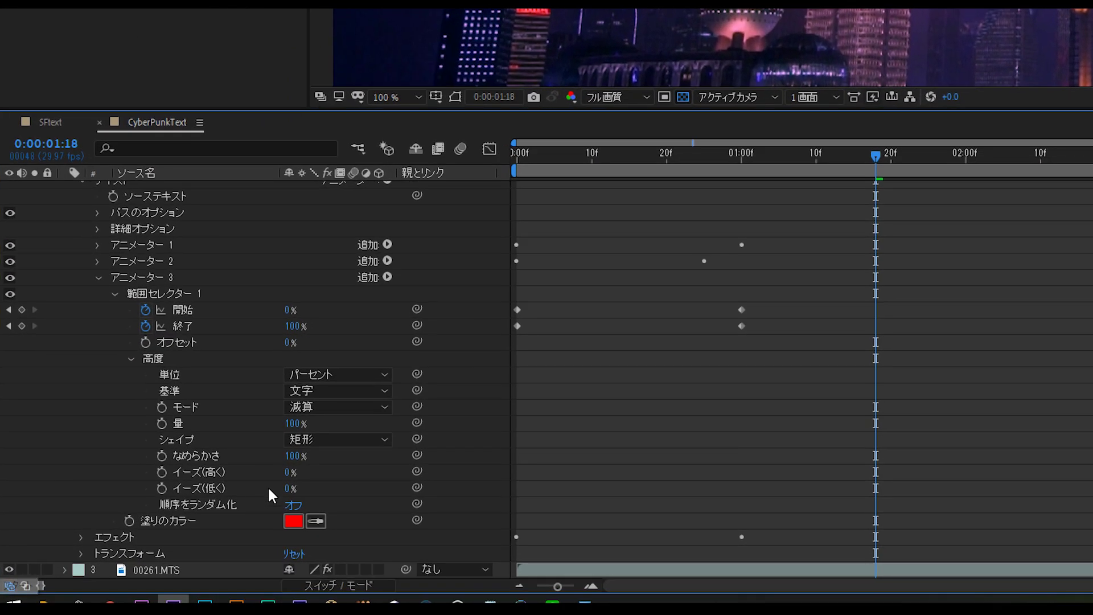
Change Animator 3's Fill Color to yellow FFDE00 and scrub back to 0:00:00:21.
click(290, 521)
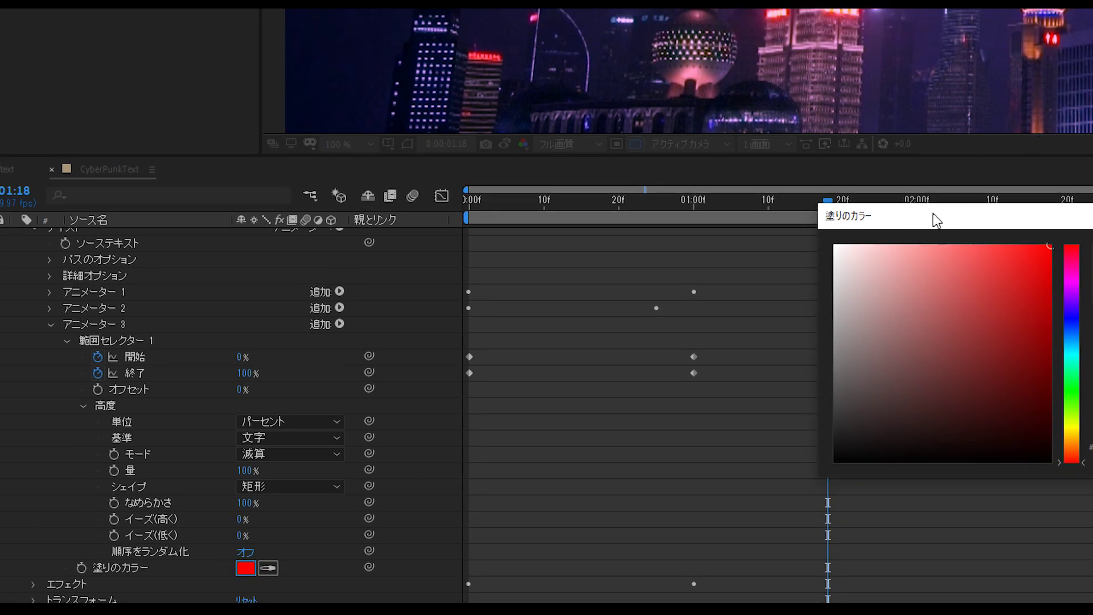
drag(934, 222, 489, 234)
drag(635, 458, 627, 448)
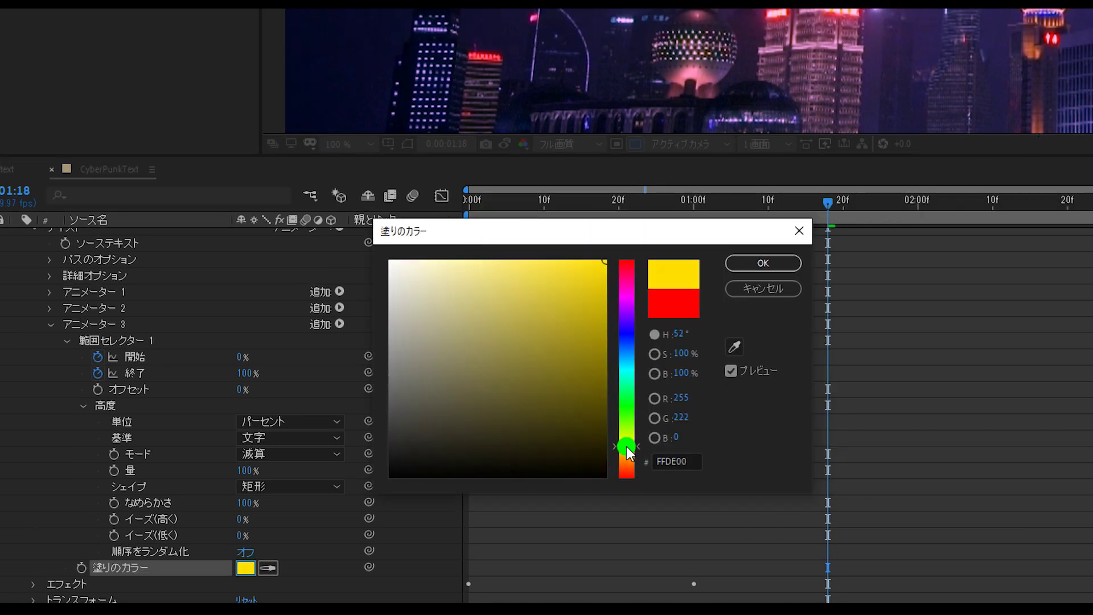
click(763, 262)
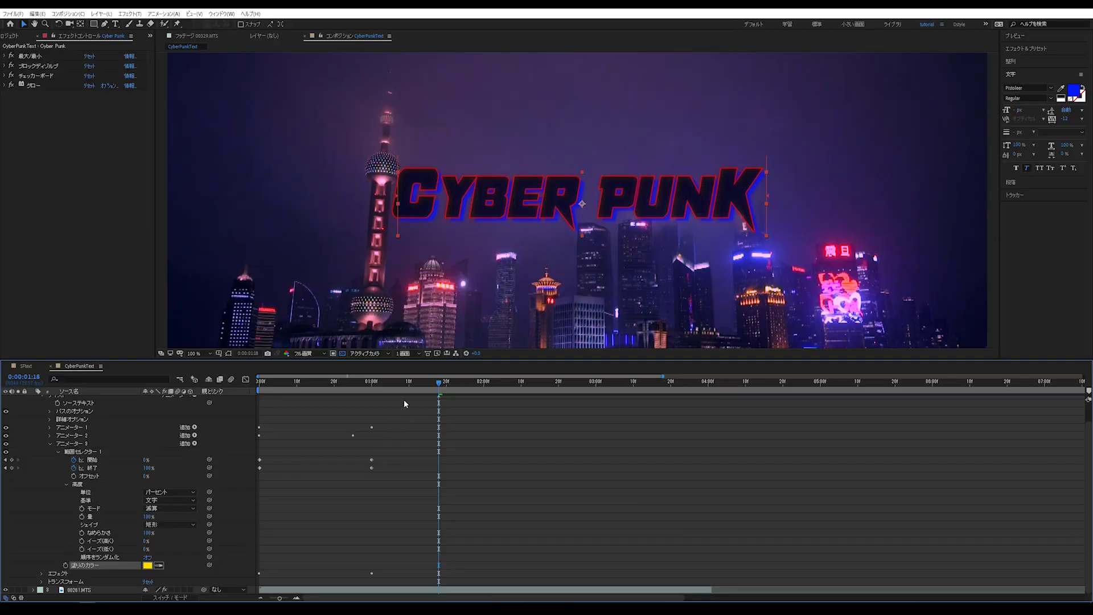
mouse_move(407, 393)
mouse_down()
mouse_move(304, 399)
mouse_move(355, 396)
mouse_move(335, 400)
mouse_up()
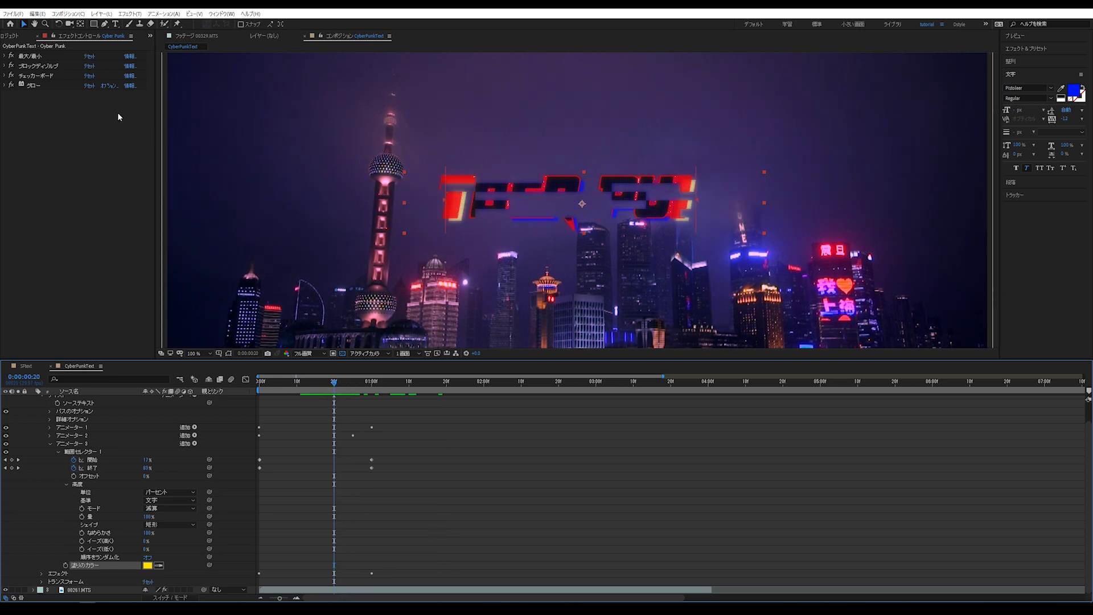
Set ブロックディゾルブ's block height to 15 and block width to 90.
click(5, 66)
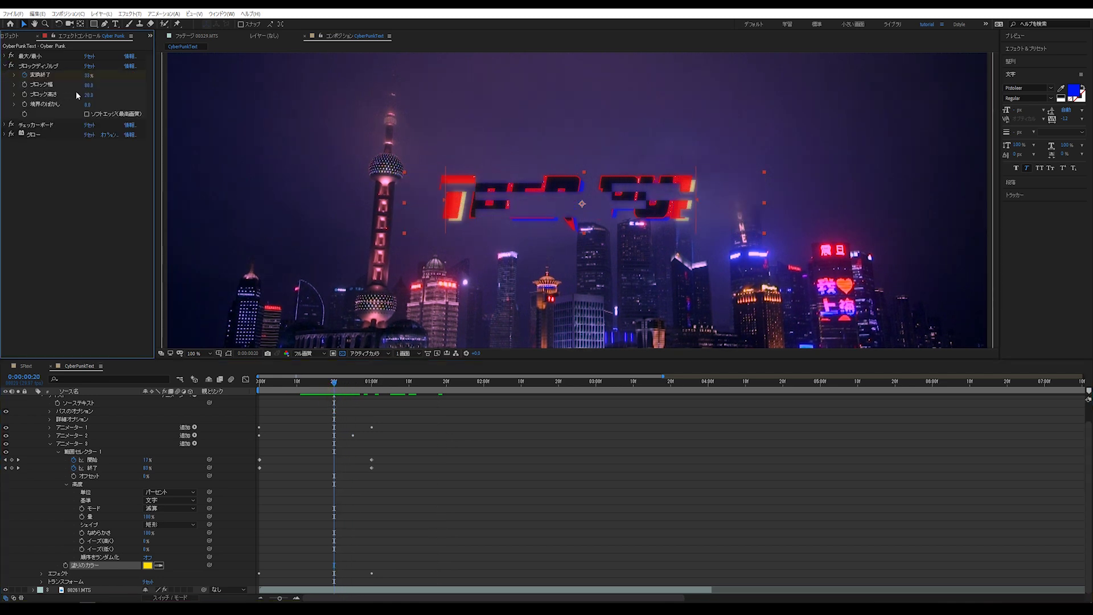
click(88, 96)
text(15)
key(Return)
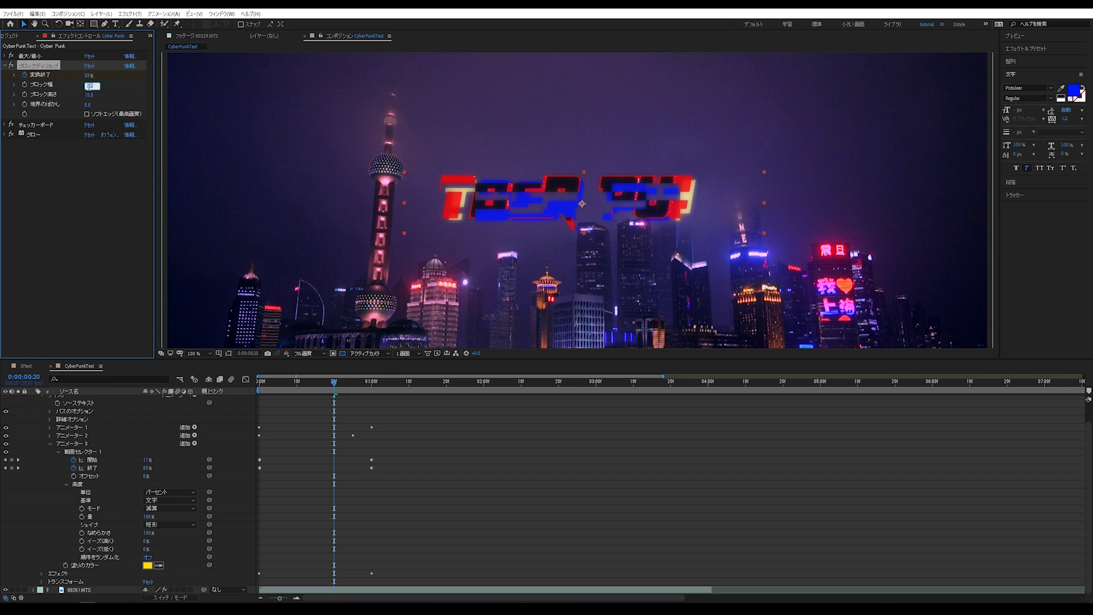
text(90)
key(Return)
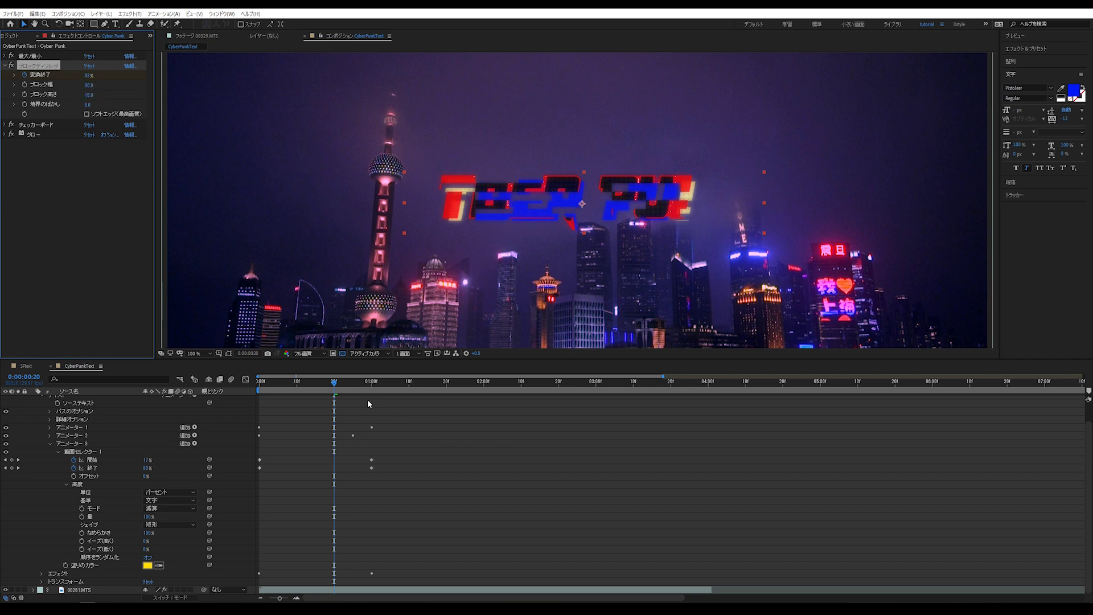
Scrub and play back the title to check the chunkier glitch.
drag(342, 391, 274, 434)
key(space)
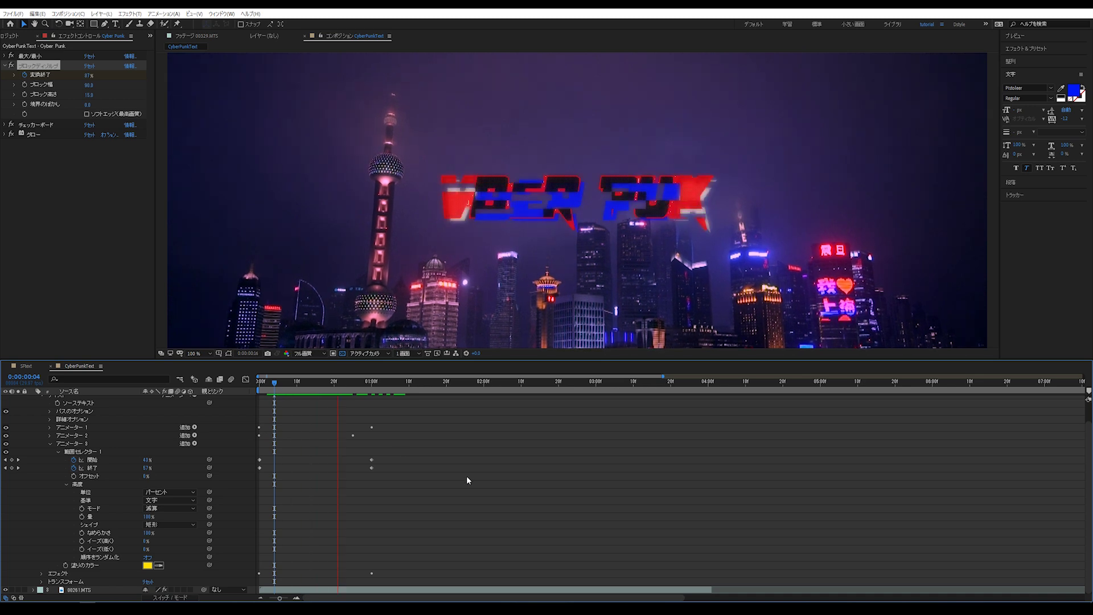
key(space)
scroll(422, 453, up, 1)
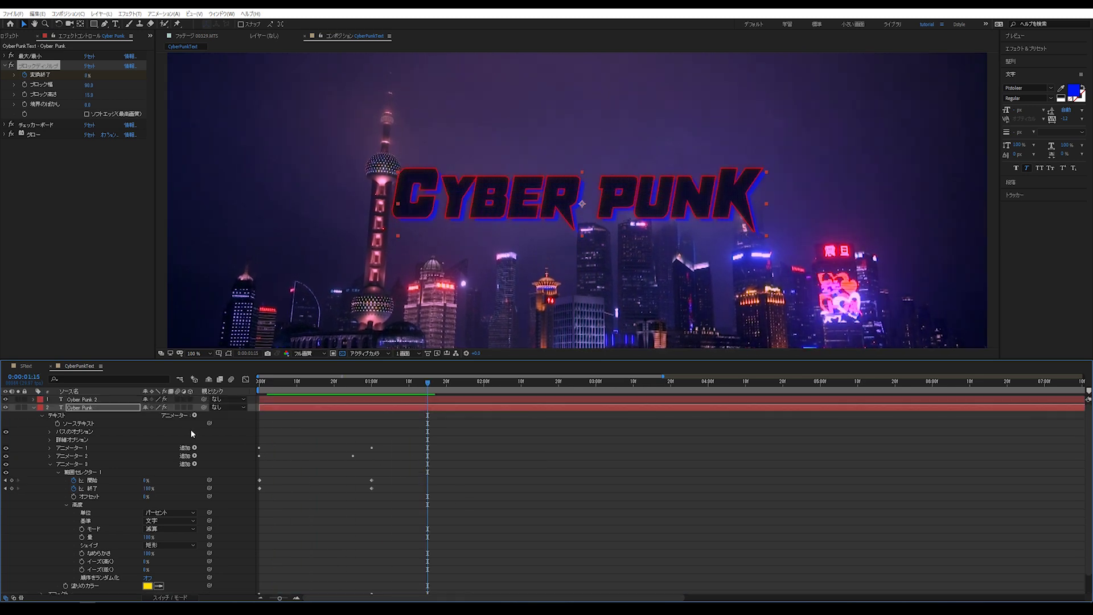
Collapse the Cyber Punk layer, show the full composition duration, and preview the title appearing.
click(33, 407)
drag(258, 382, 414, 402)
key(minus)
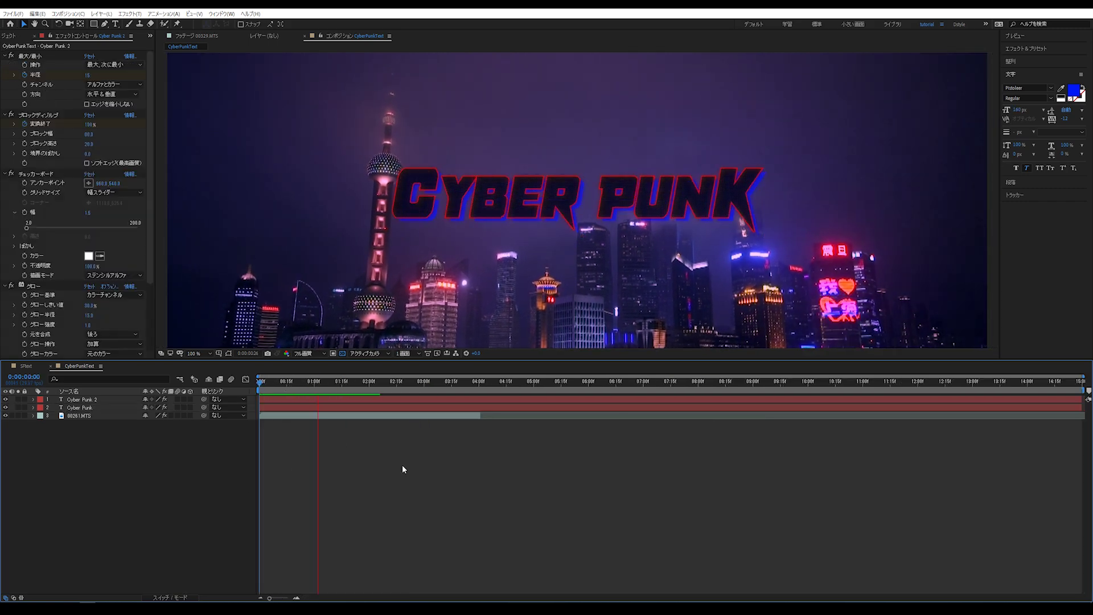
key(space)
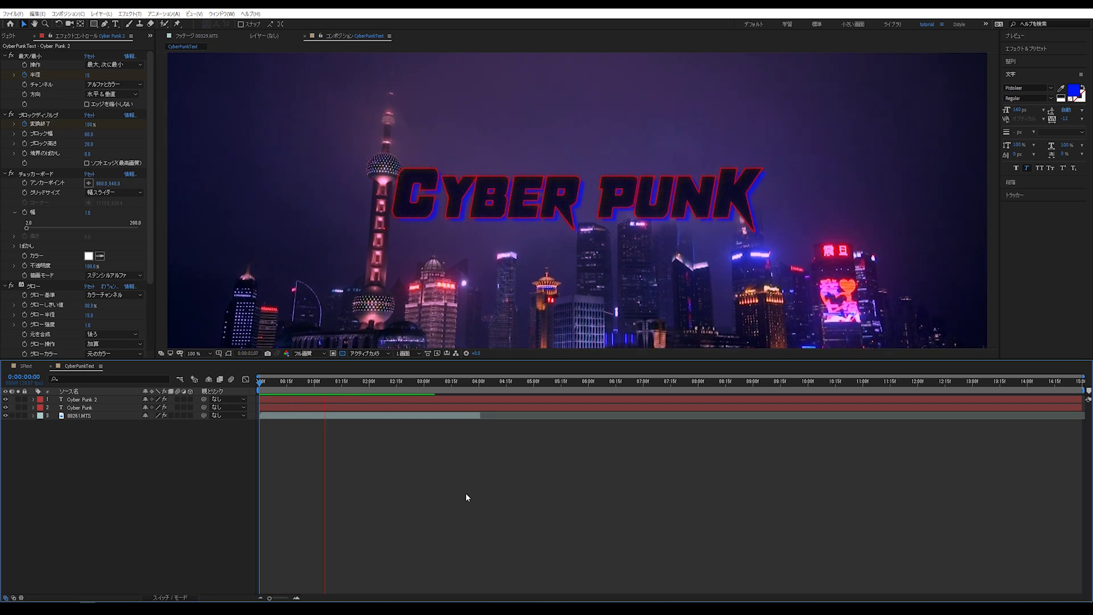
key(space)
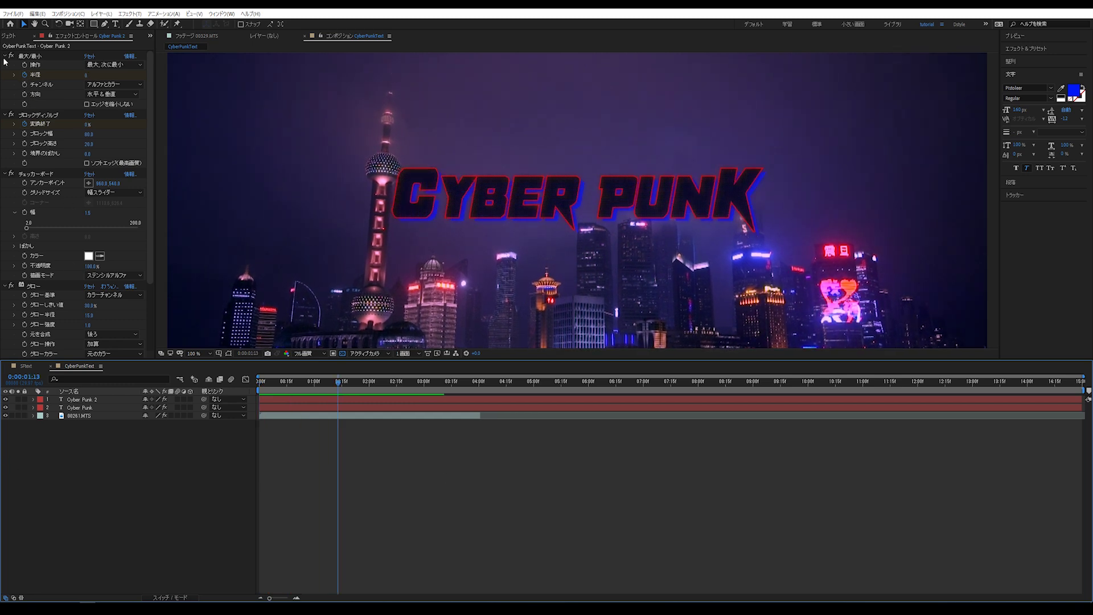
Collapse the four effects, return to the Selection tool, fit the viewer and play from the start.
click(4, 59)
click(5, 66)
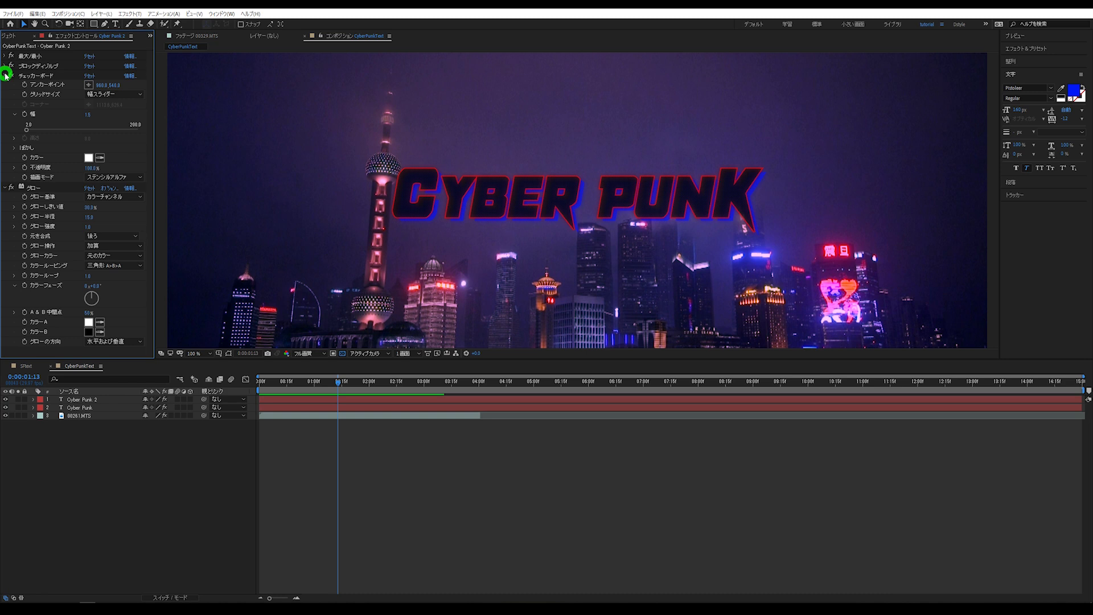
click(6, 76)
click(5, 86)
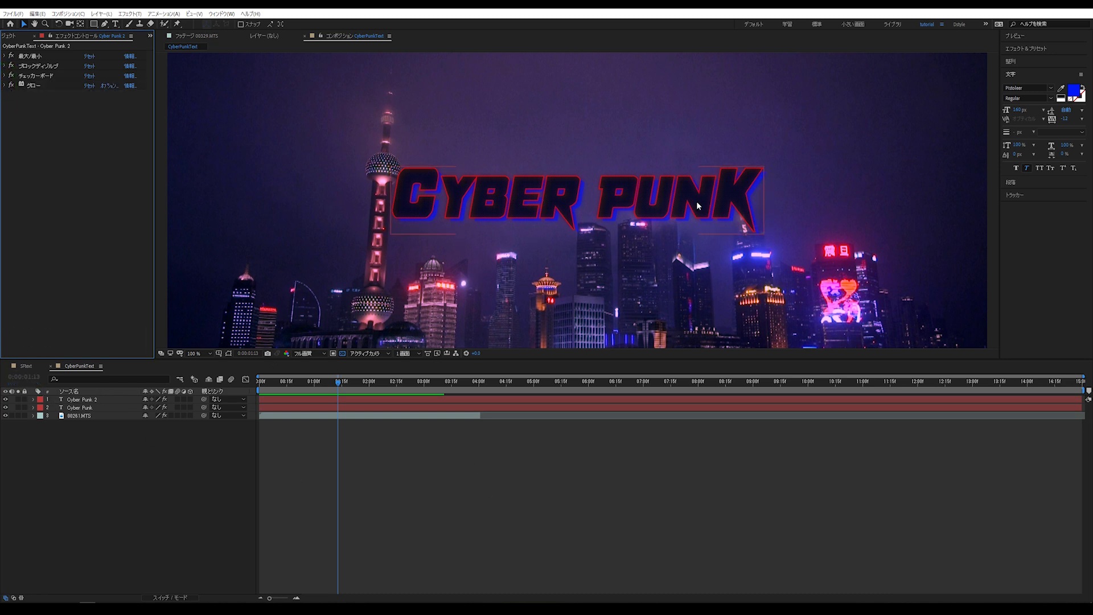
click(116, 24)
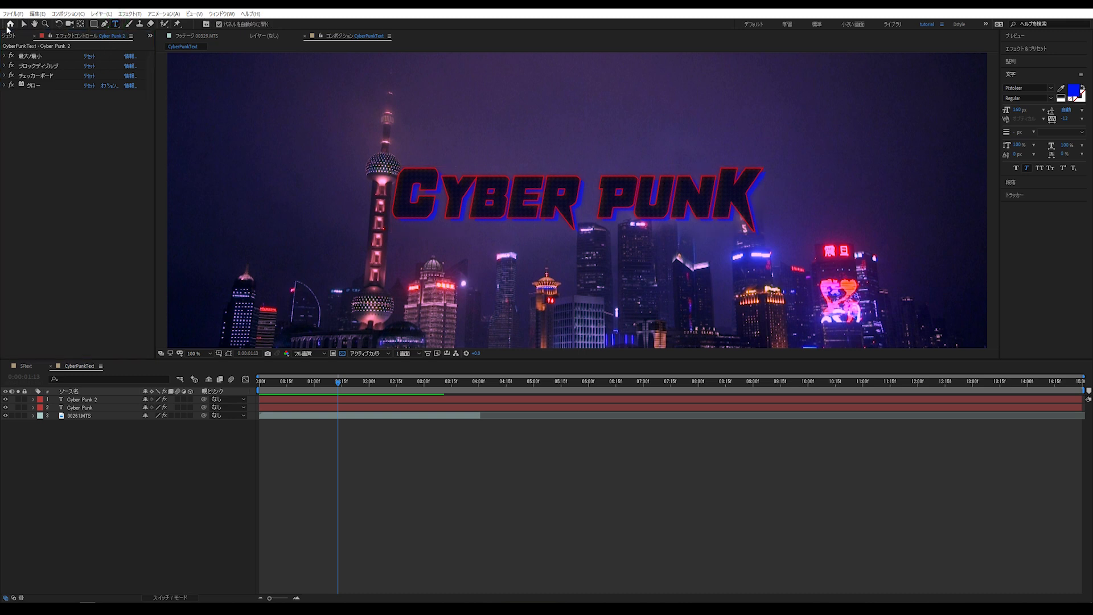
click(24, 25)
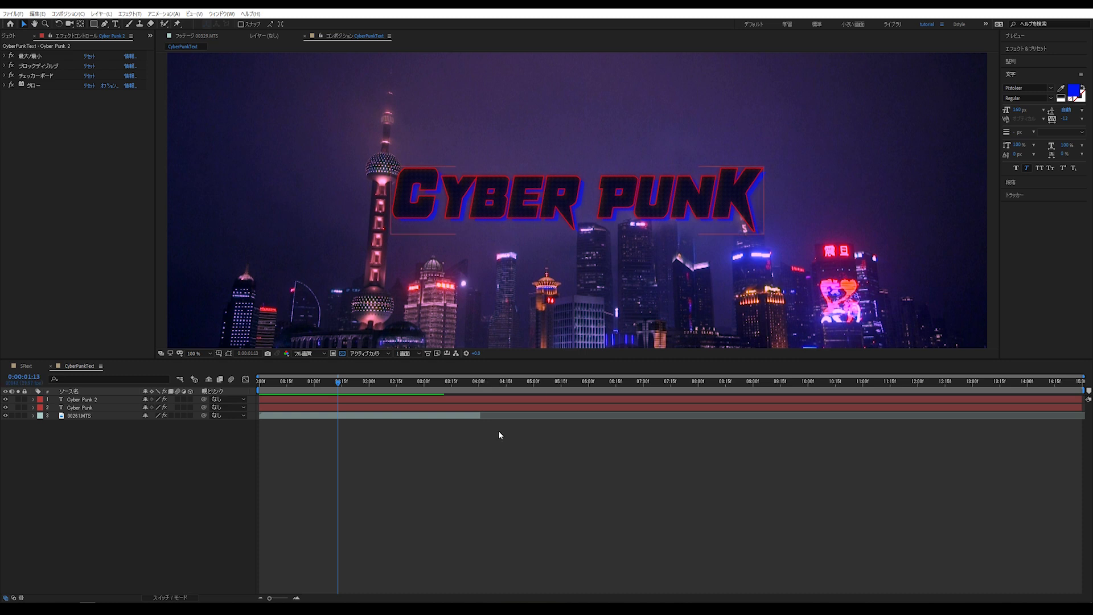
key(shift+/)
key(space)
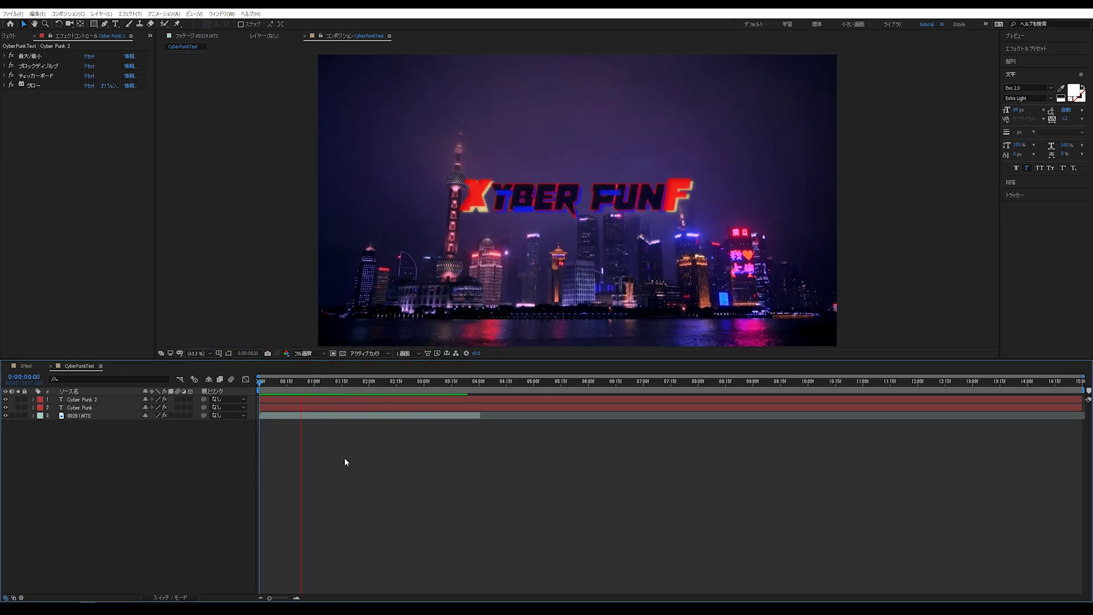
mouse_move(349, 381)
mouse_down()
mouse_move(374, 382)
mouse_move(239, 409)
mouse_move(283, 430)
mouse_move(354, 411)
mouse_up()
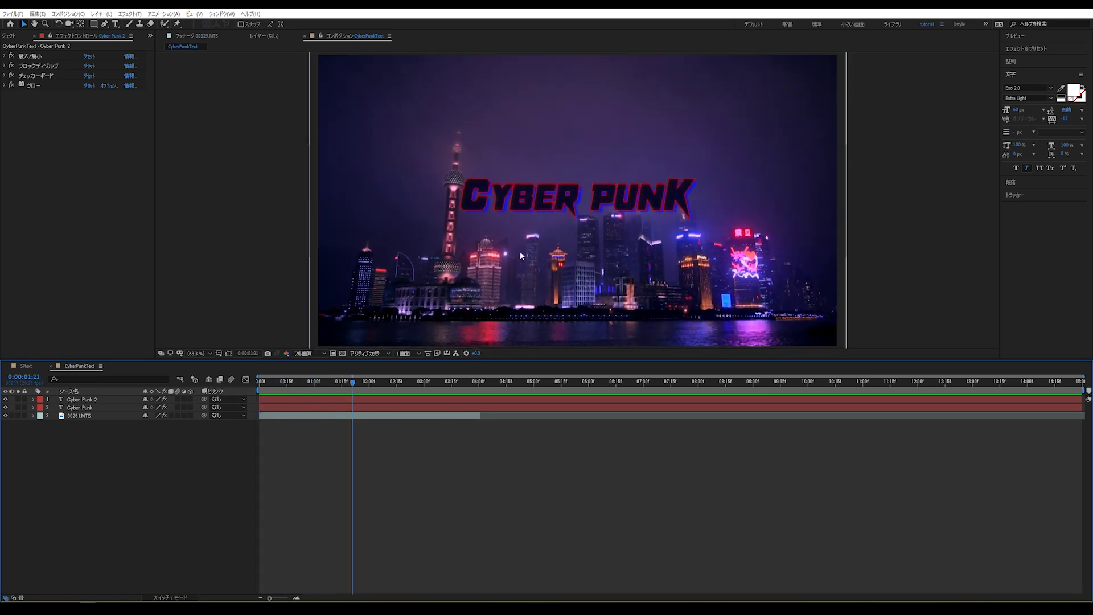
click(225, 417)
mouse_move(351, 392)
mouse_down()
mouse_move(302, 419)
mouse_move(263, 415)
mouse_up()
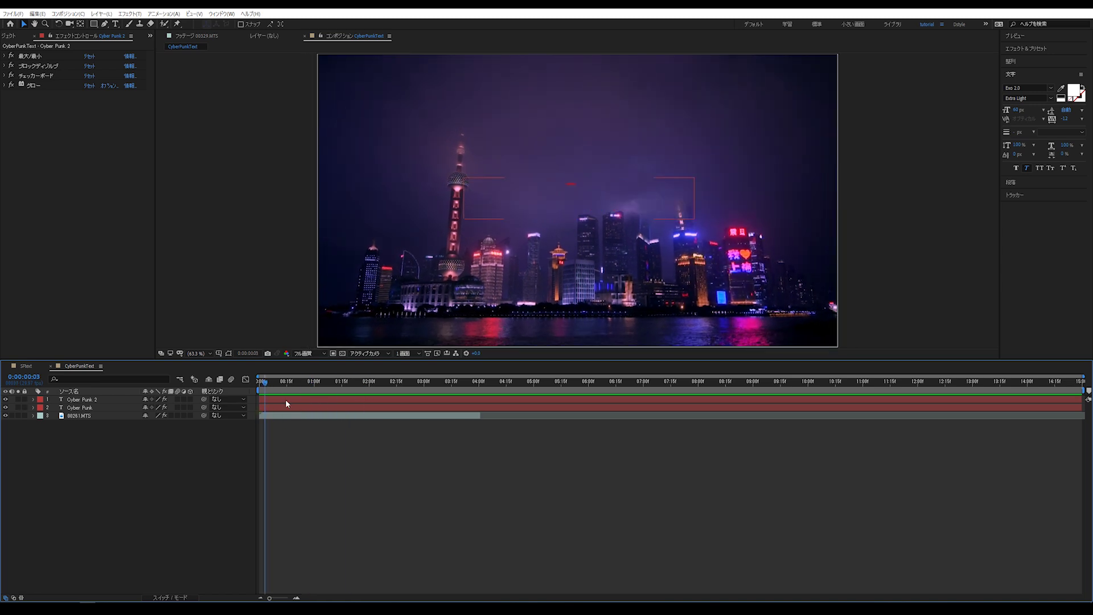
Inspect the SFtext comp's glitch title at 0:00:00:23, then go back to the CyberPunkText comp.
click(26, 366)
scroll(304, 470, up, 10)
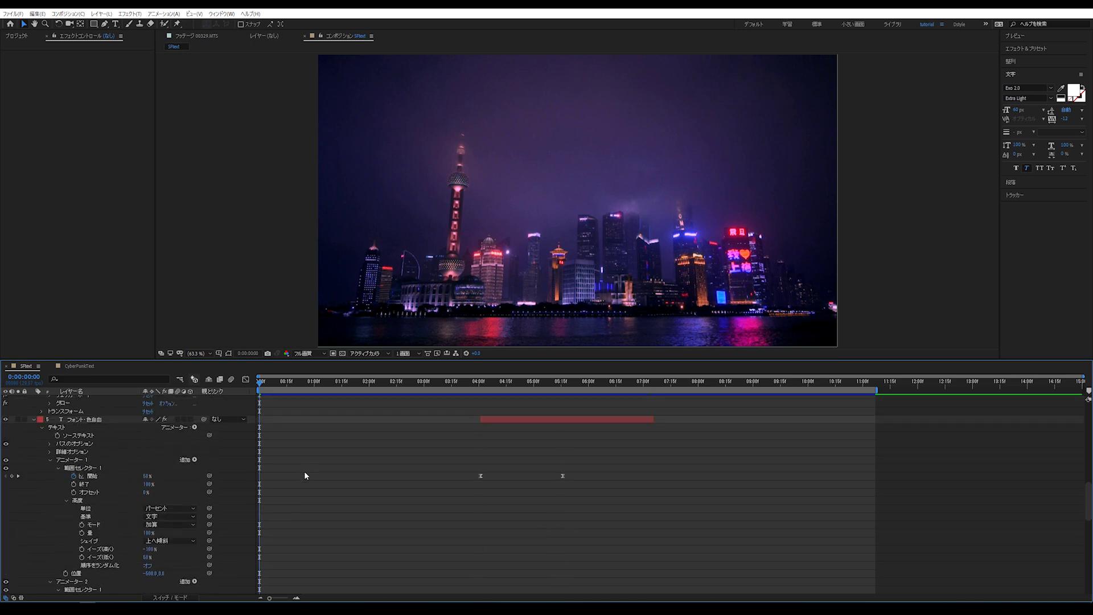
scroll(302, 472, up, 5)
key(u)
mouse_move(297, 381)
mouse_down()
mouse_move(509, 379)
mouse_move(496, 433)
mouse_move(776, 443)
mouse_move(641, 466)
mouse_move(773, 456)
mouse_move(703, 473)
mouse_move(256, 469)
mouse_move(403, 468)
mouse_move(780, 527)
mouse_move(322, 542)
mouse_up()
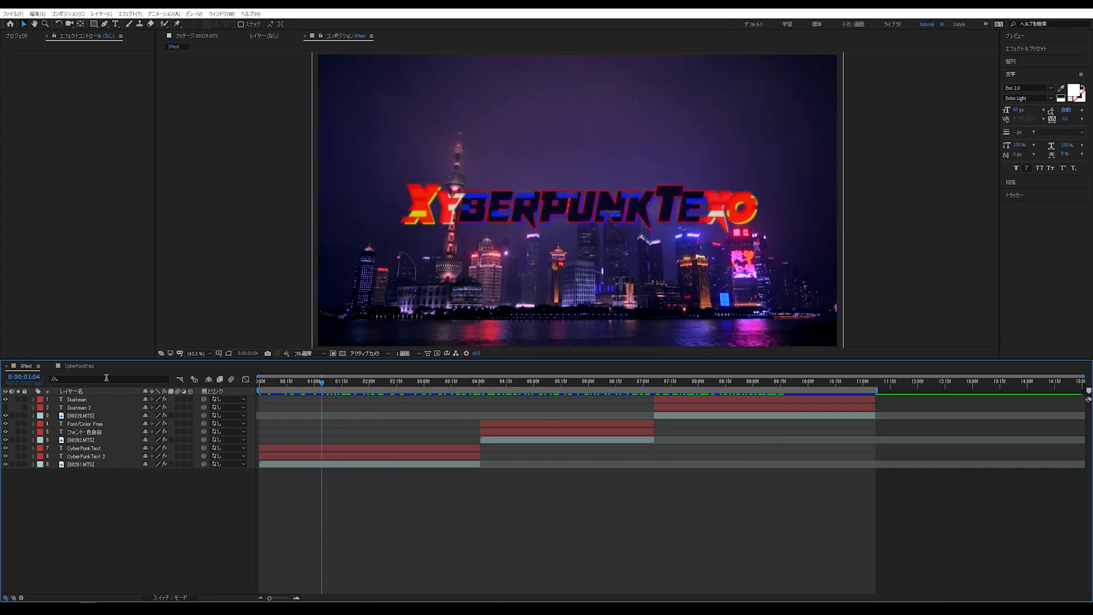
click(91, 368)
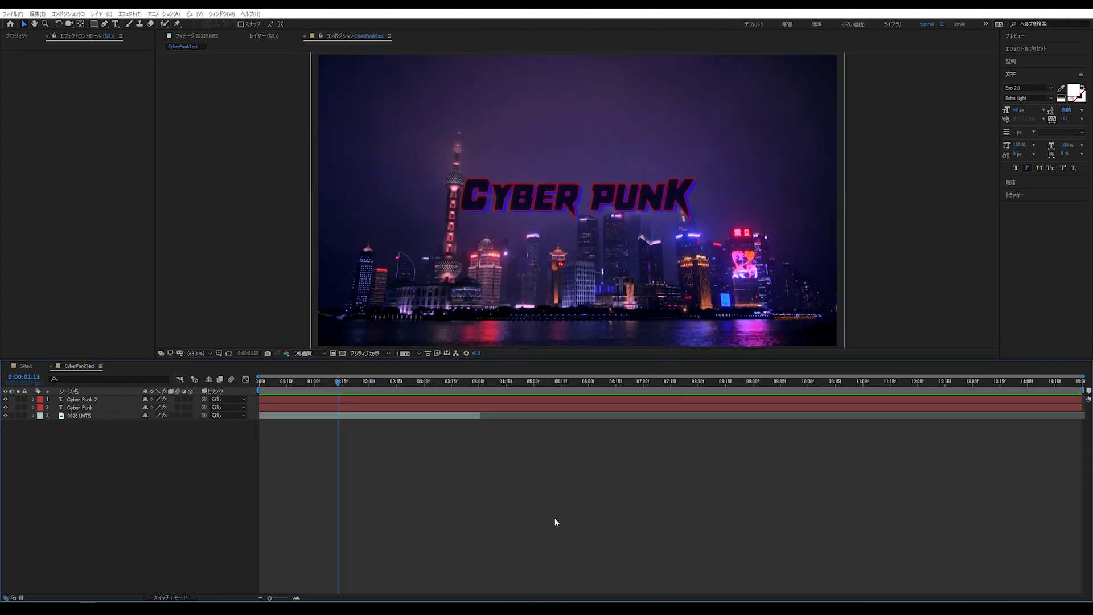